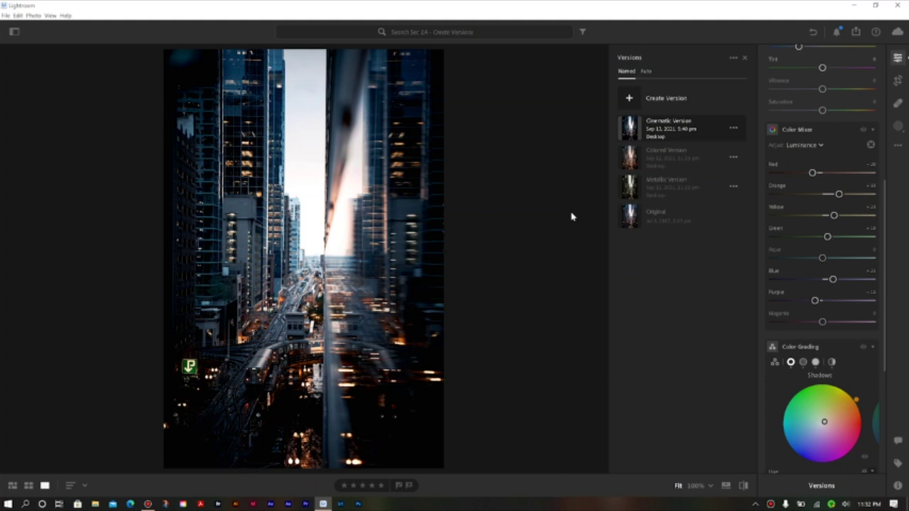
# Switch the city street photo to its Colored Version, followed by its Metallic Version.
pyautogui.click(641, 160)
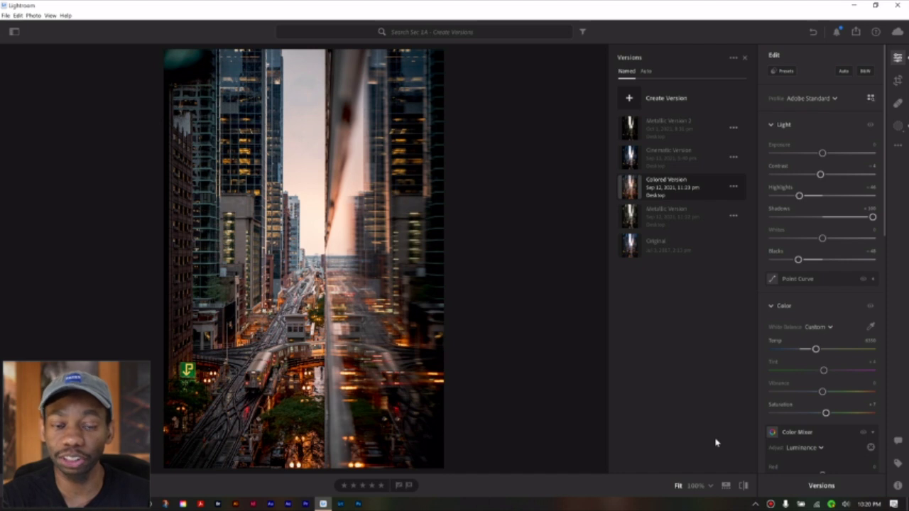
pyautogui.moveTo(655, 217)
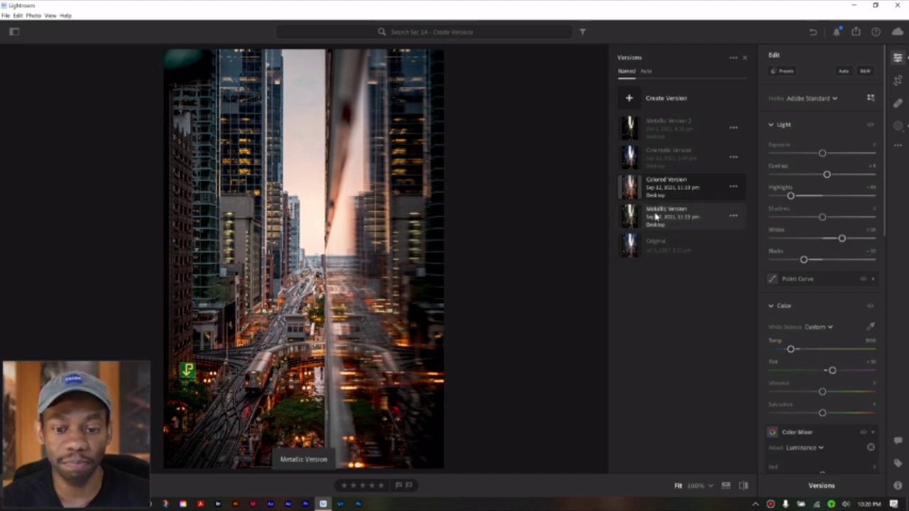
pyautogui.click(656, 216)
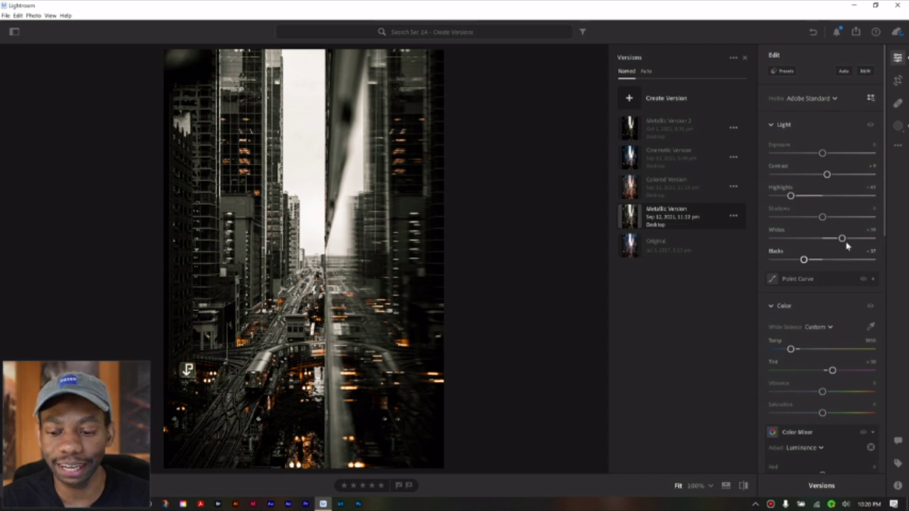
# Raise the Metallic Version's whites to about +61, highlights to about -29 and contrast to about +20, and lower its blacks to about -61.
pyautogui.moveTo(842, 240); pyautogui.dragTo(855, 240)
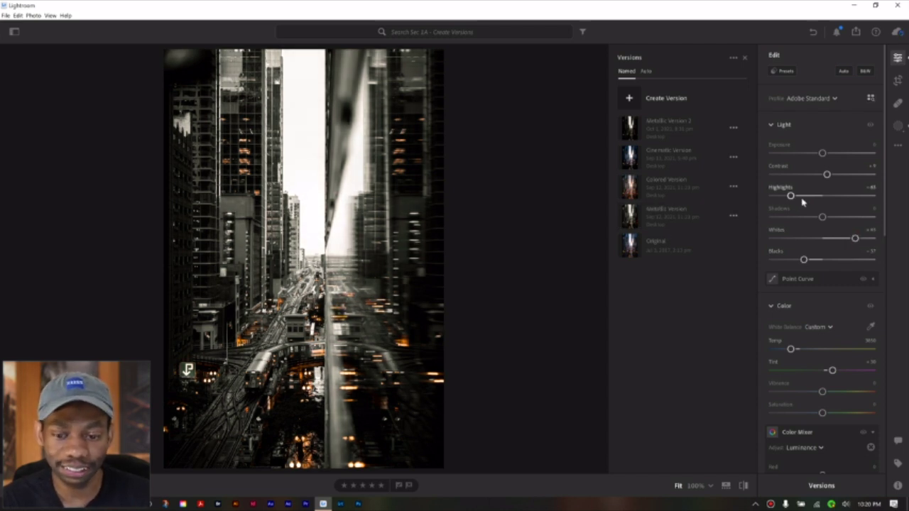
pyautogui.moveTo(790, 196); pyautogui.dragTo(808, 196)
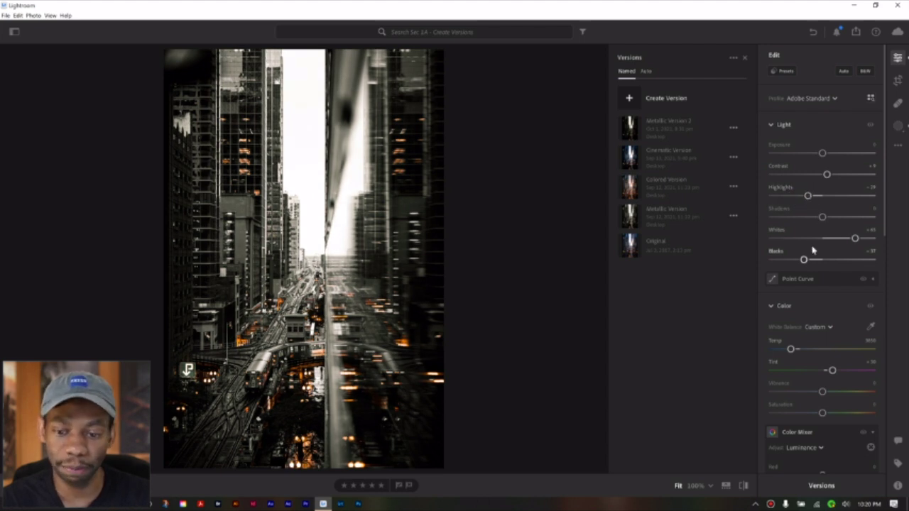
pyautogui.moveTo(803, 260); pyautogui.dragTo(790, 260)
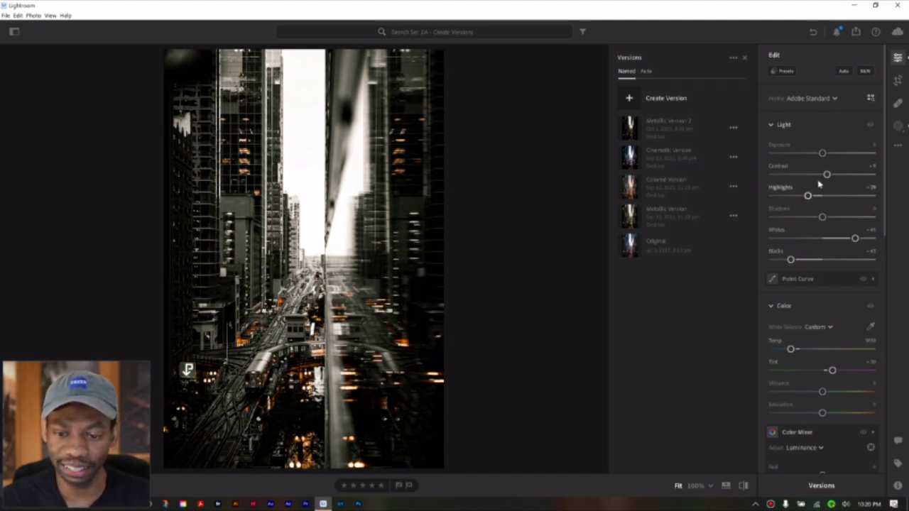
pyautogui.moveTo(827, 174); pyautogui.dragTo(832, 176)
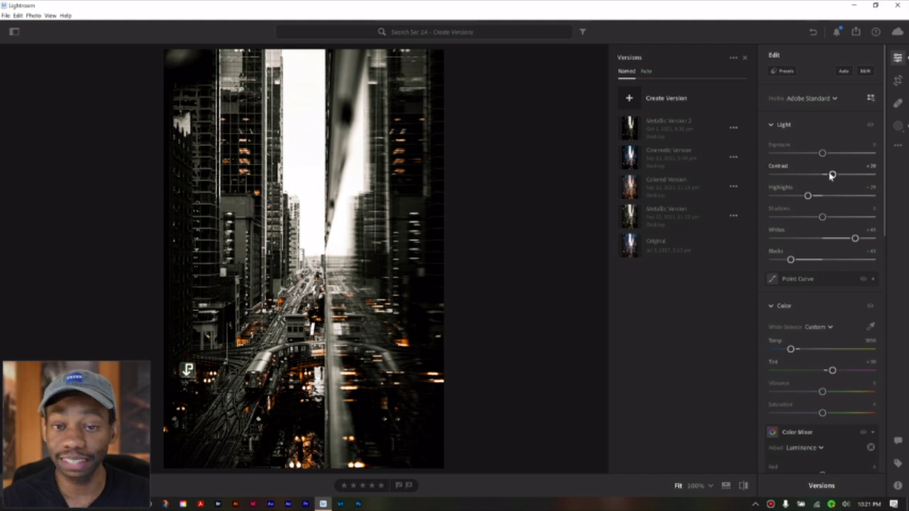
# Save the current edits as a new version named "Metallic Version 3".
pyautogui.click(637, 98)
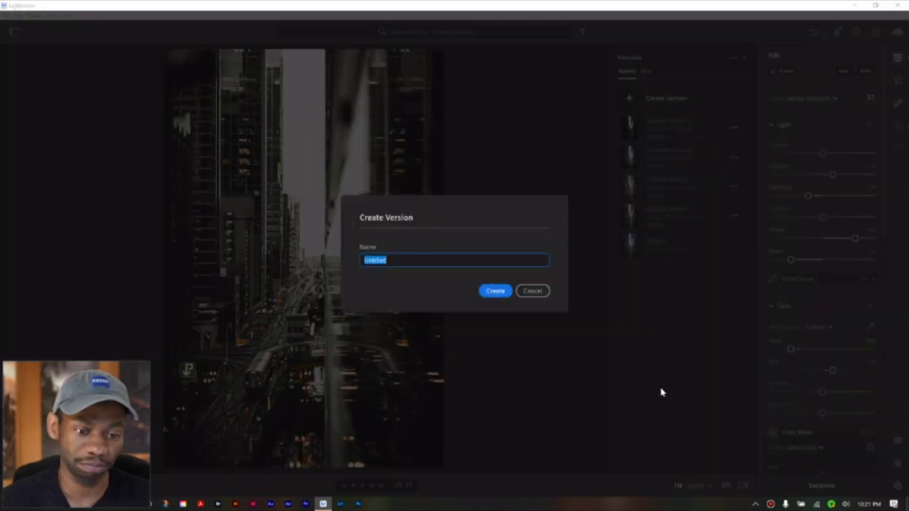
pyautogui.write('M')
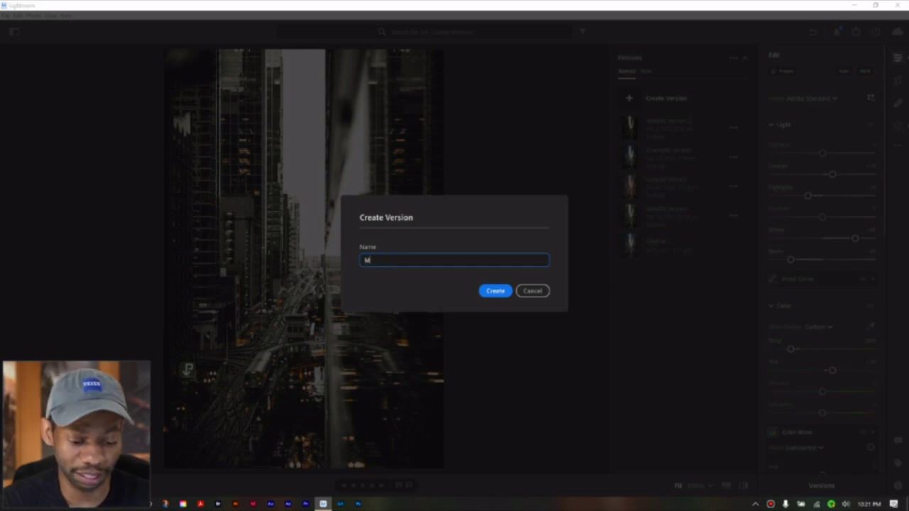
pyautogui.write('etallic Ve')
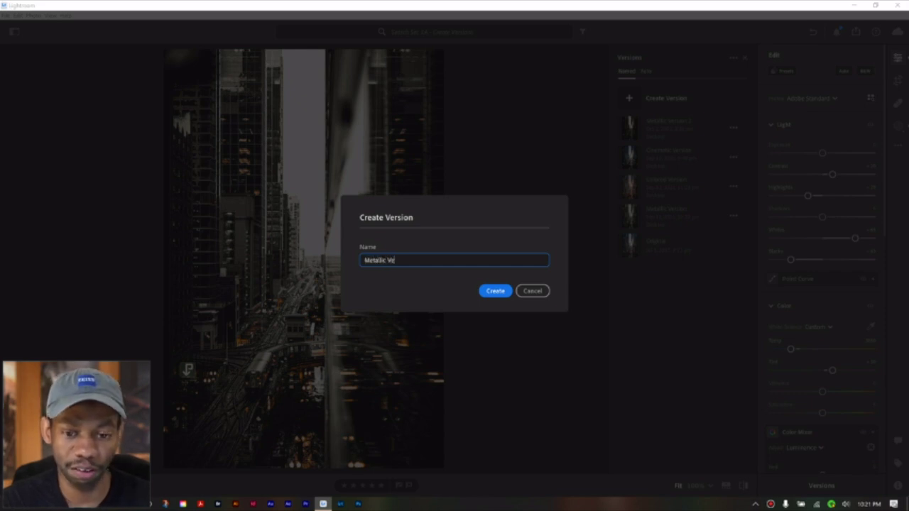
pyautogui.write('rsion 3')
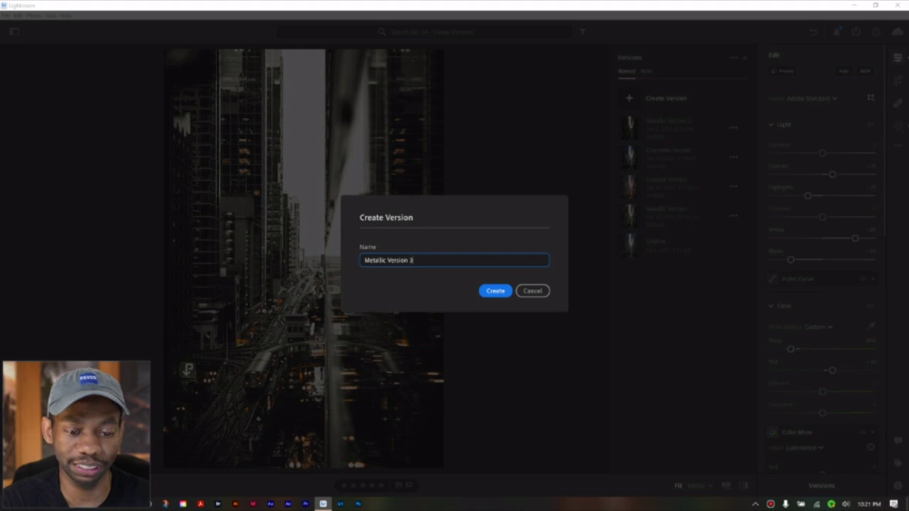
pyautogui.press('Return')
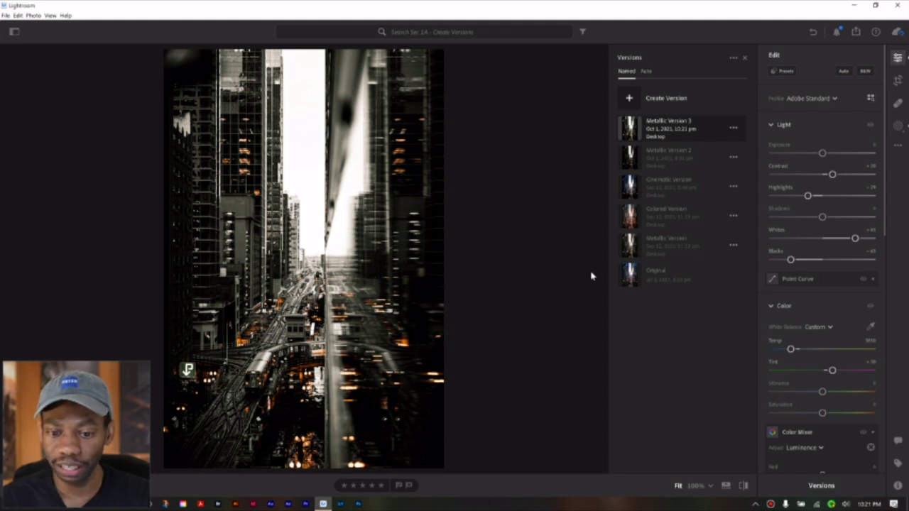
# Preview the earlier Metallic Version and switch the photo to its Colored Version.
pyautogui.click(647, 242)
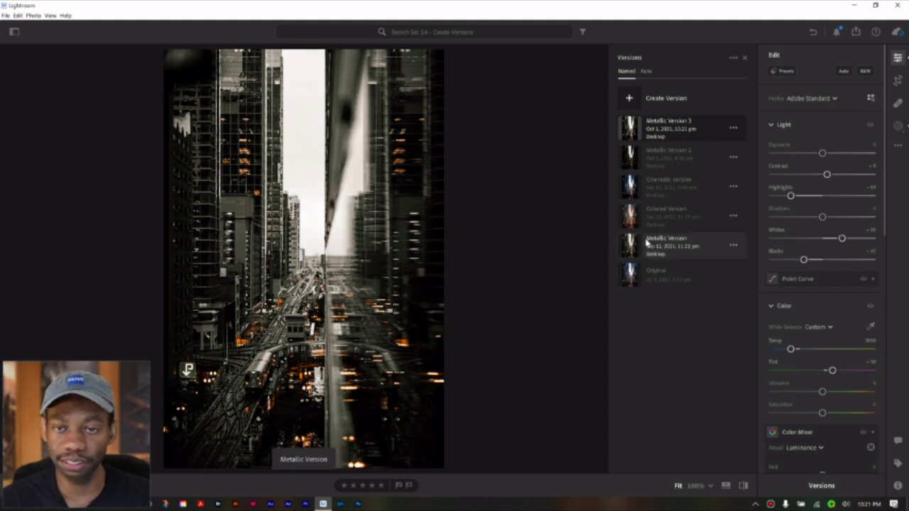
pyautogui.click(651, 219)
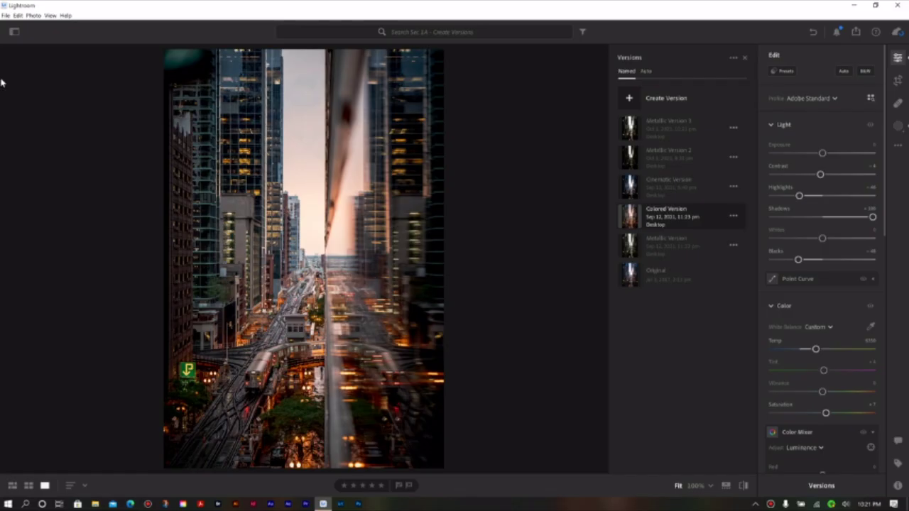
# Open the "Sec 2 - Profiles & Presets" album and display its photos as a grid.
pyautogui.click(13, 32)
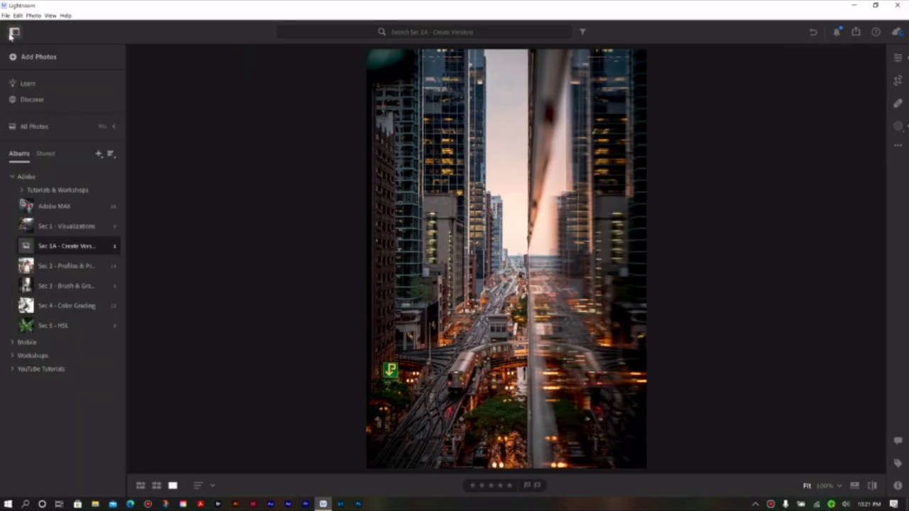
pyautogui.click(66, 266)
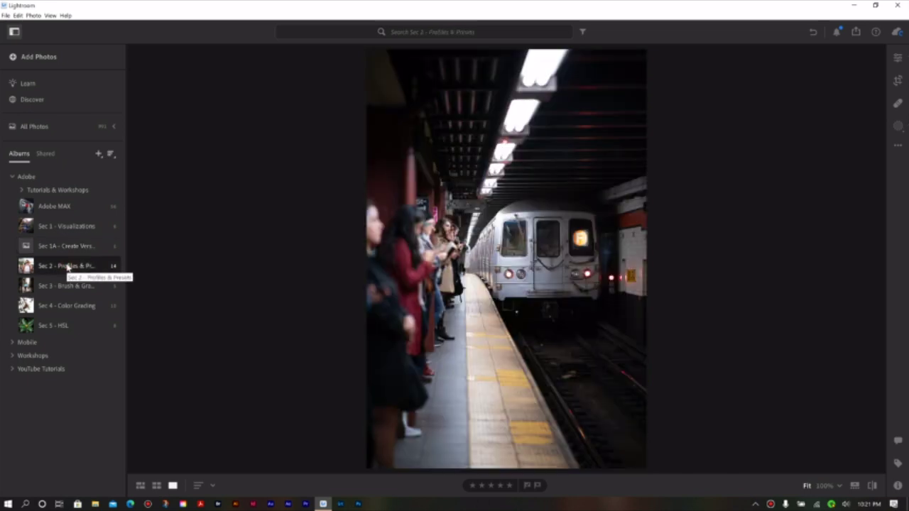
pyautogui.click(140, 486)
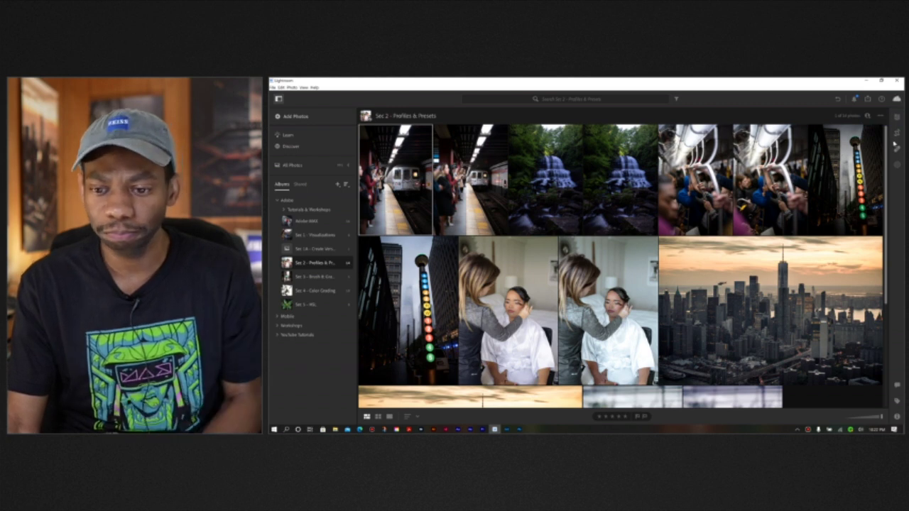
# Open the edit controls for the first subway train photo and look through the Recommended, Premium and Yours presets.
pyautogui.click(896, 117)
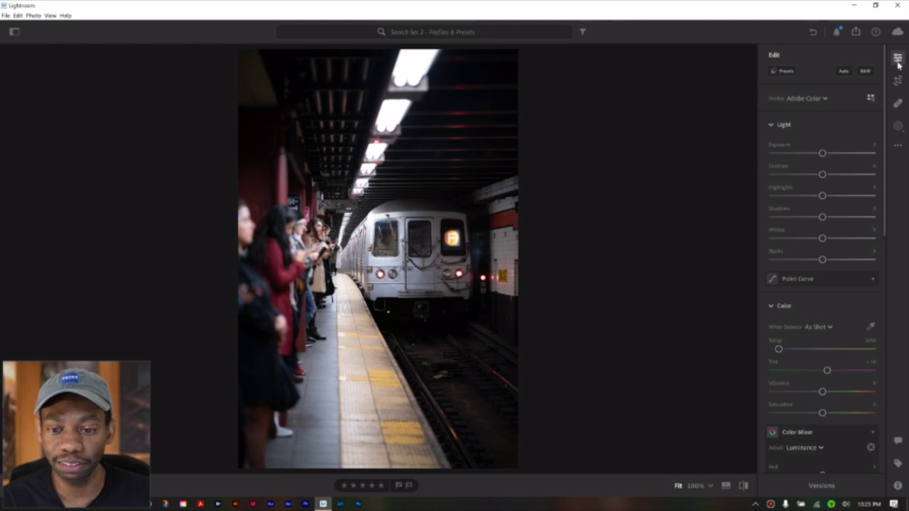
pyautogui.click(780, 72)
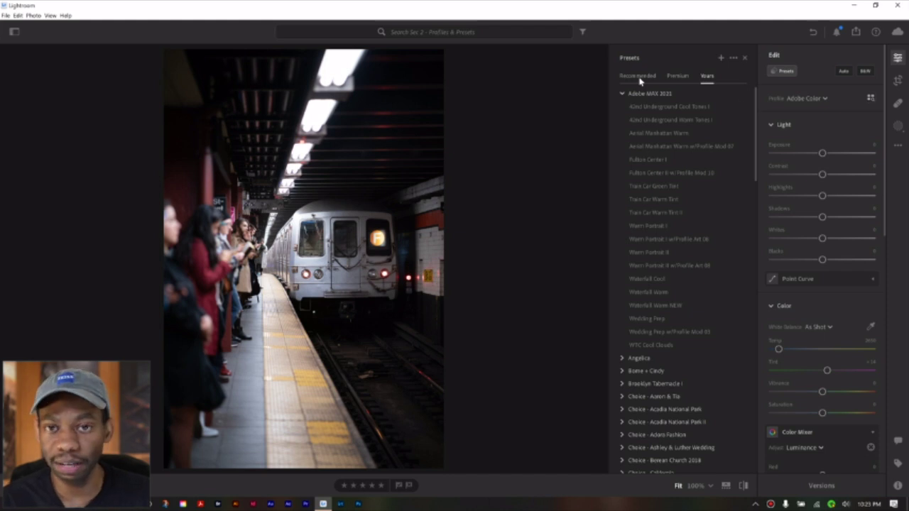
pyautogui.click(639, 76)
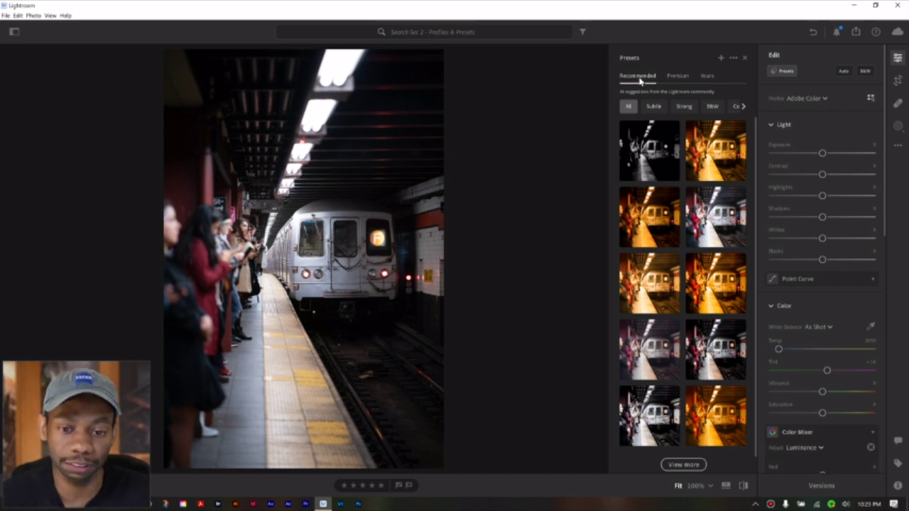
pyautogui.click(678, 77)
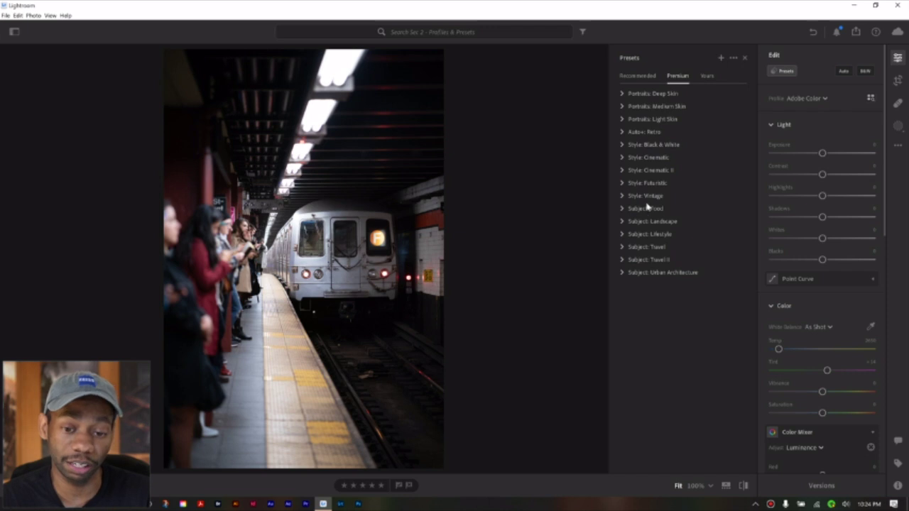
pyautogui.click(708, 77)
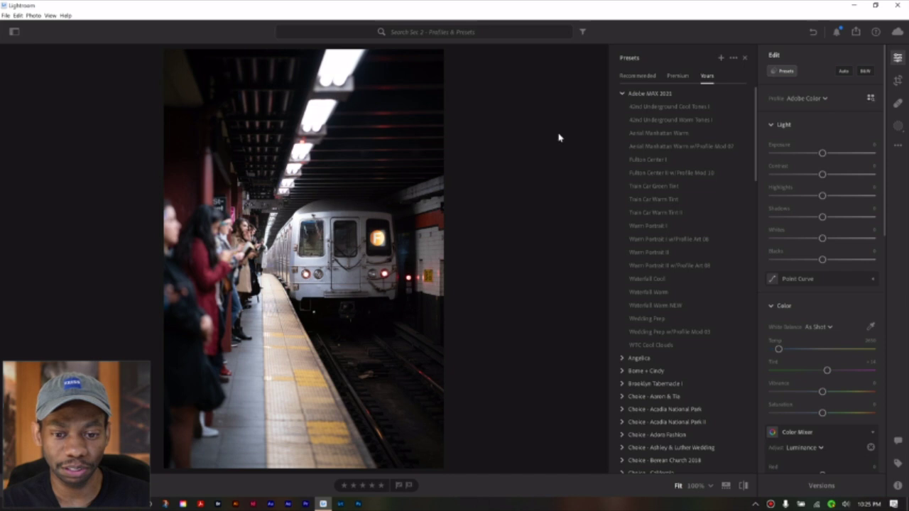
# Apply the "42nd Underground Warm Tones I" preset to the subway photo and raise its shadows to +100.
pyautogui.click(639, 111)
pyautogui.click(649, 121)
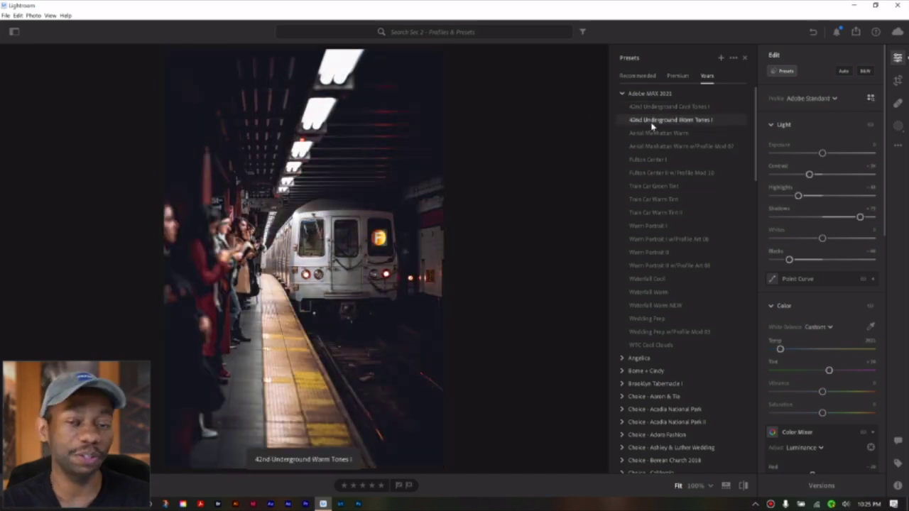
pyautogui.click(650, 121)
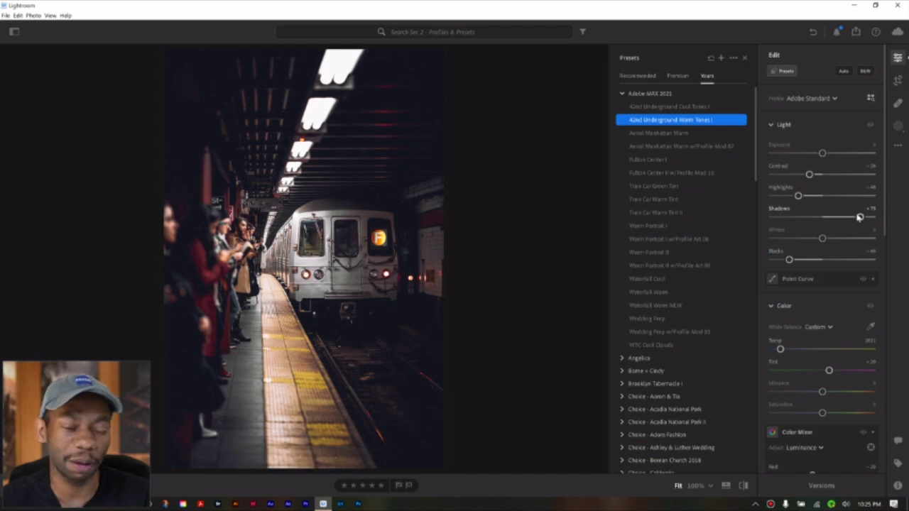
pyautogui.moveTo(859, 217); pyautogui.dragTo(873, 217)
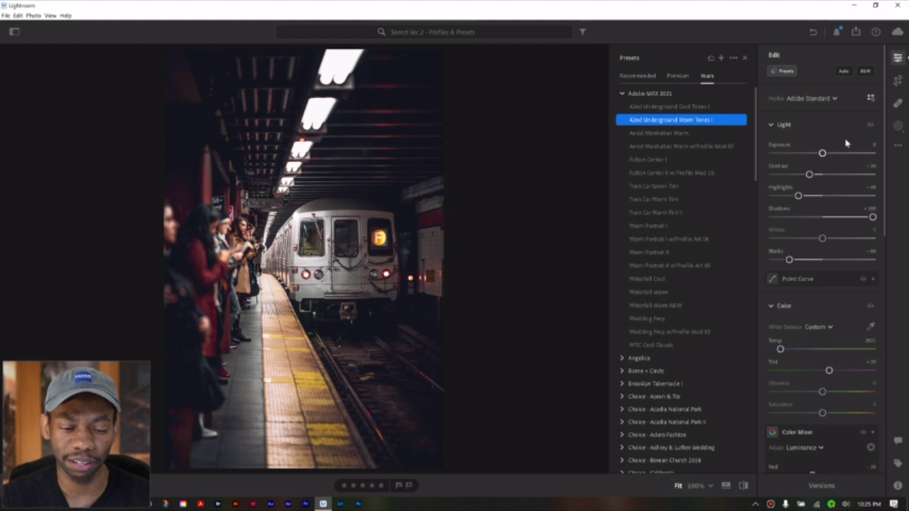
# Try the "42nd Underground Cool Tones I" preset on the subway photo, and undo it.
pyautogui.click(692, 107)
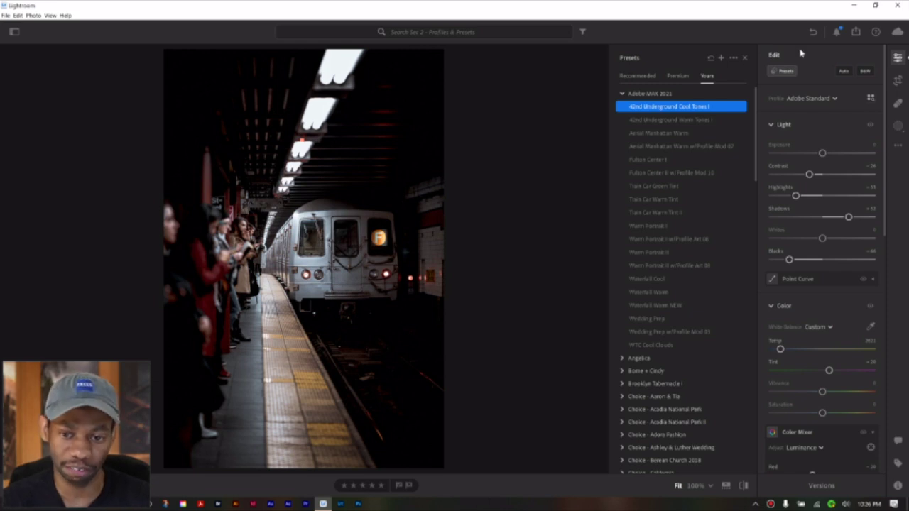
pyautogui.click(813, 32)
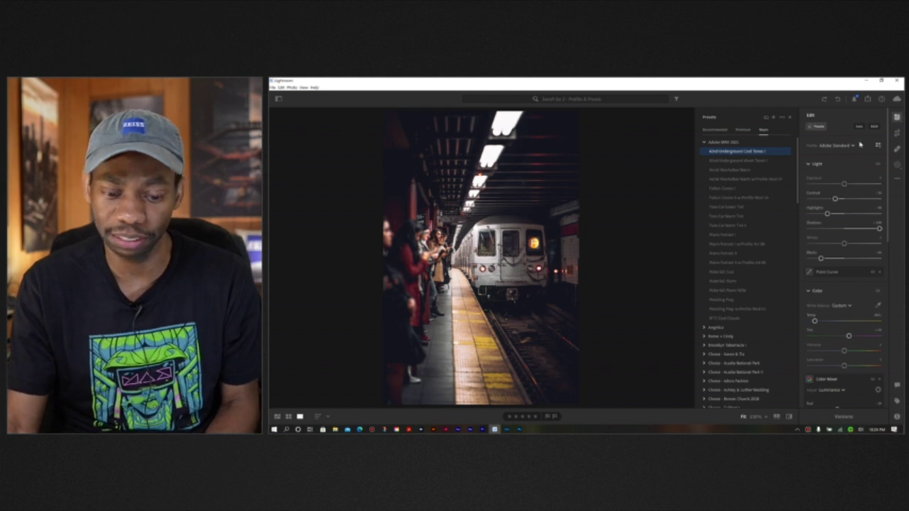
# Open the first waterfall photo from the album and apply the "Waterfall Warm" preset to it.
pyautogui.click(278, 417)
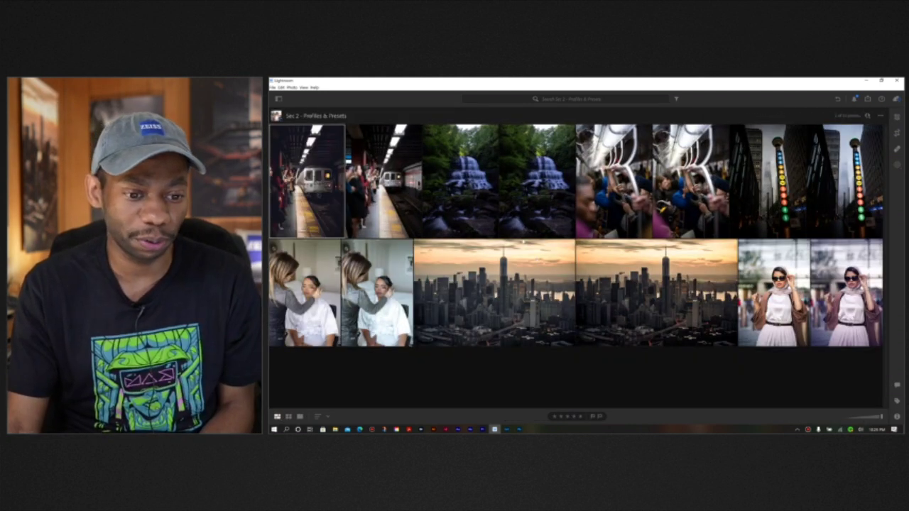
pyautogui.doubleClick(455, 183)
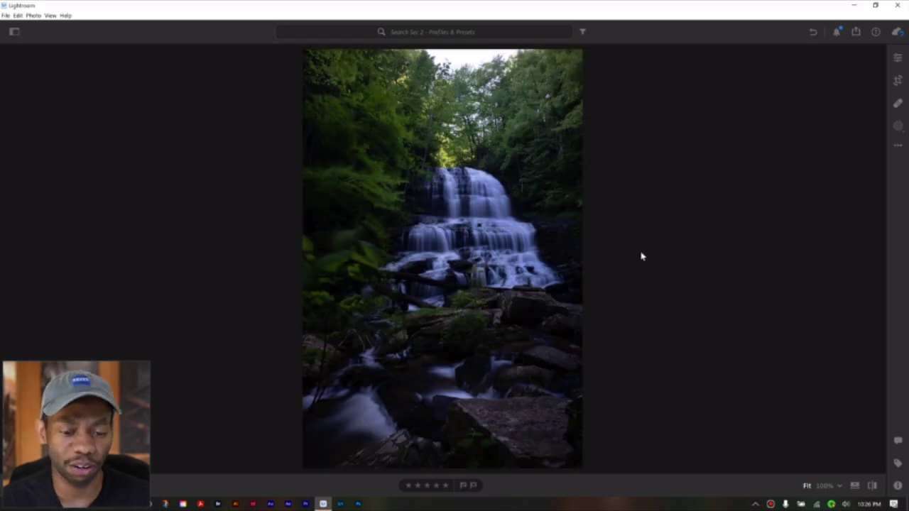
pyautogui.click(898, 57)
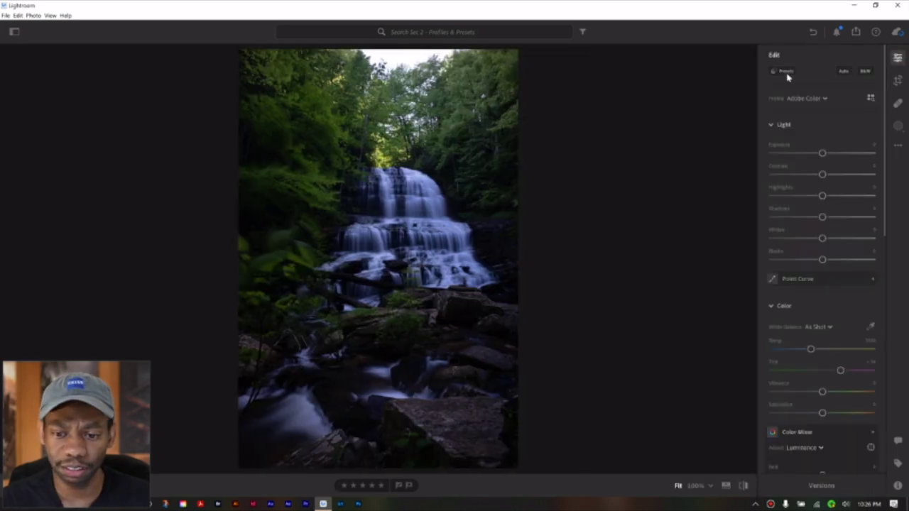
pyautogui.click(785, 72)
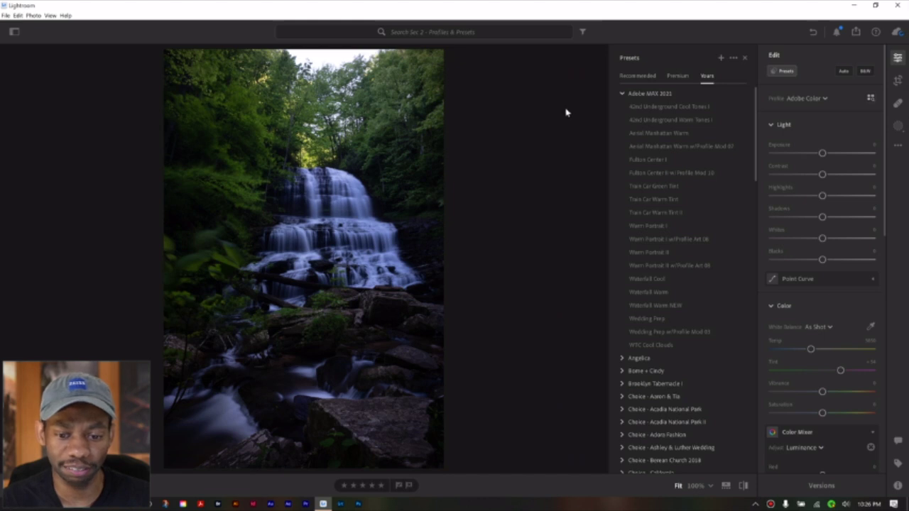
pyautogui.click(636, 298)
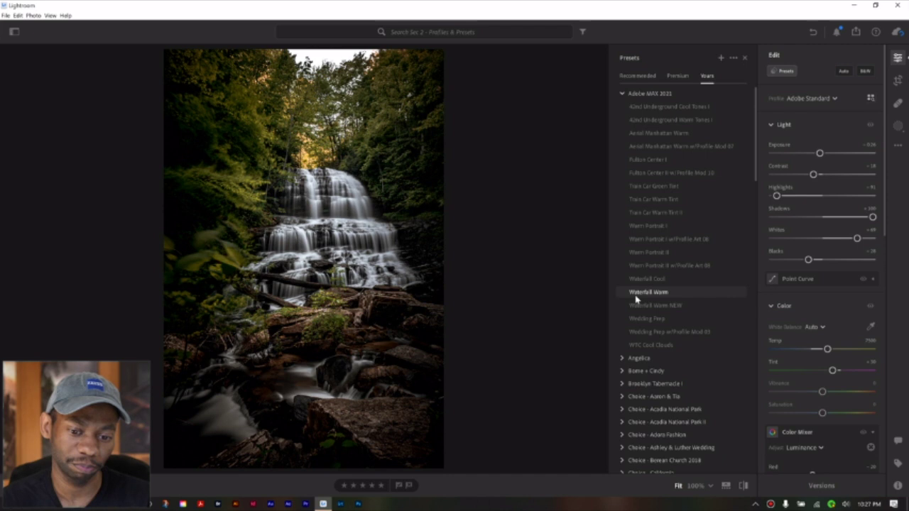
pyautogui.click(636, 297)
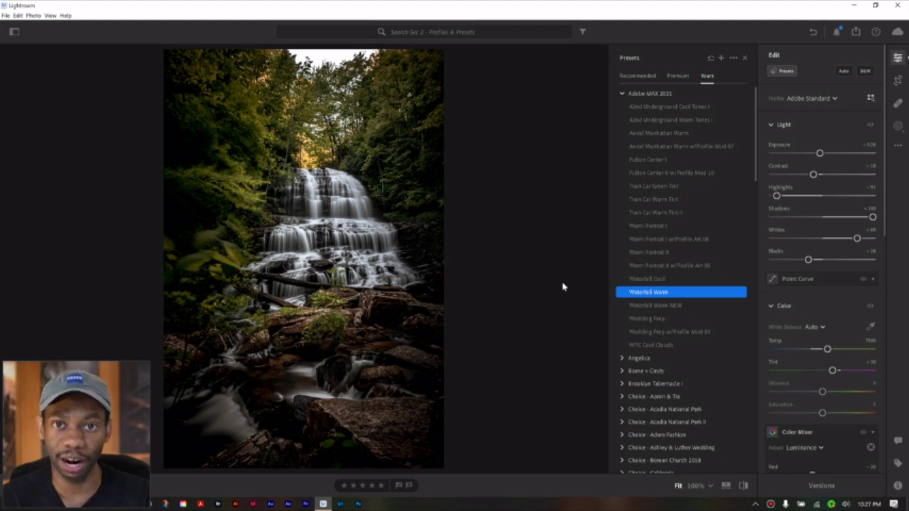
# Apply the "Waterfall Cool" preset to the waterfall photo and return to the album's photo grid.
pyautogui.click(651, 279)
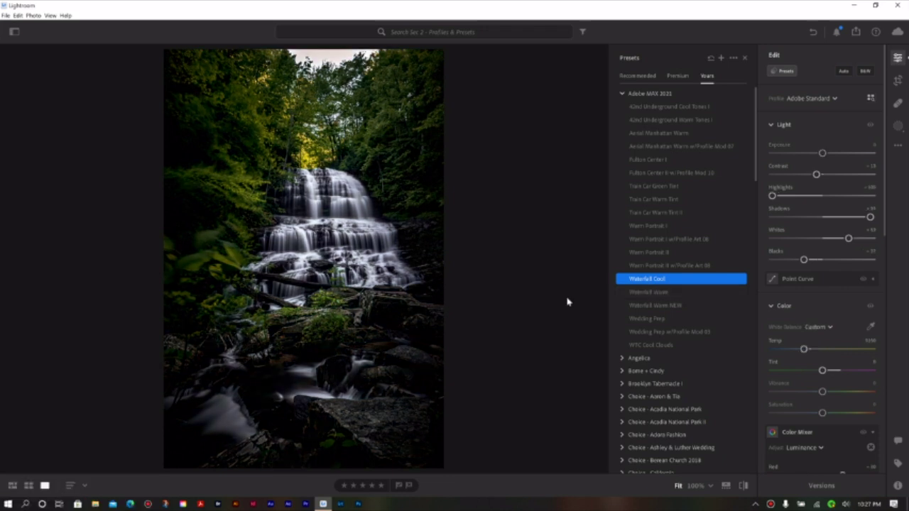
pyautogui.click(12, 485)
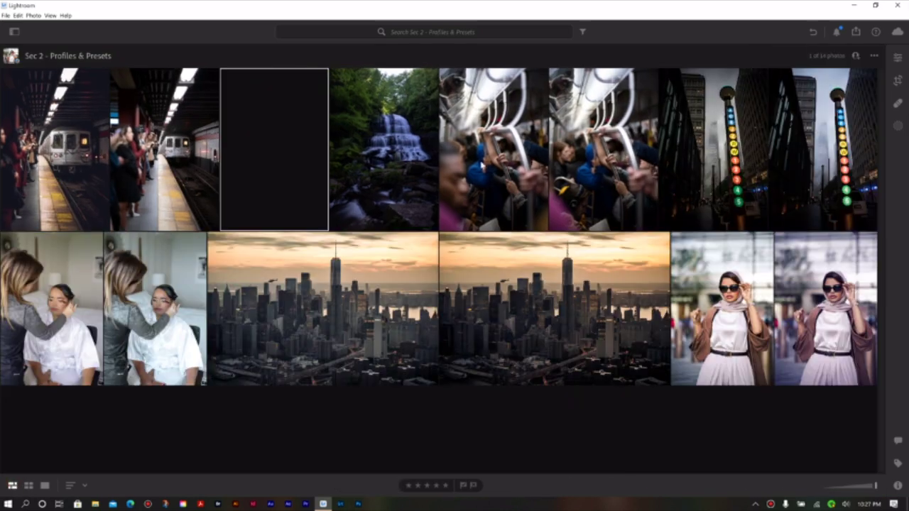
# Open the first train car photo, try the "Train Car Warm Tint" preset on it, and apply "Train Car Green Tint" instead.
pyautogui.press('d')
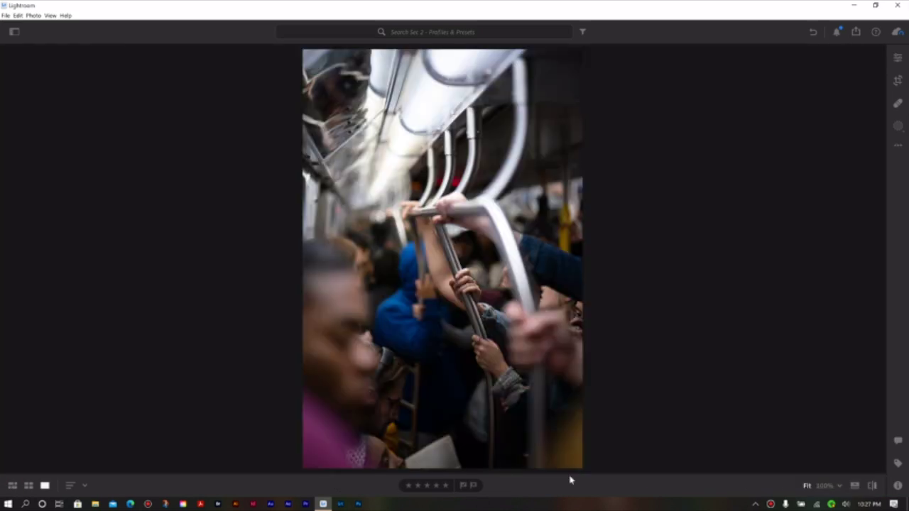
pyautogui.click(898, 58)
pyautogui.click(784, 72)
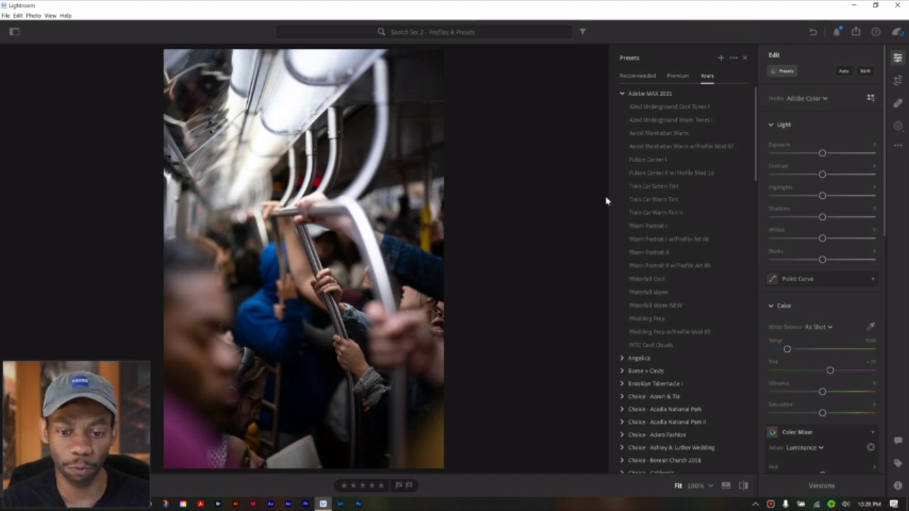
pyautogui.click(647, 201)
pyautogui.click(647, 201)
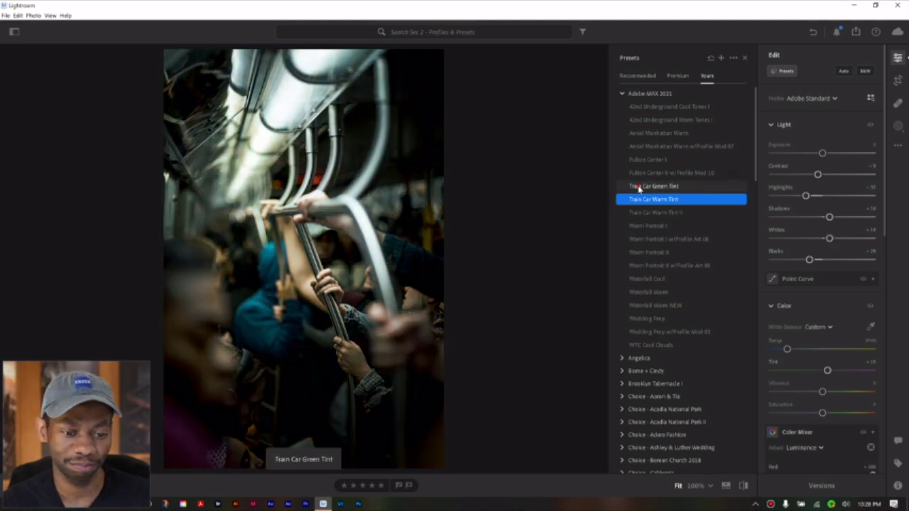
pyautogui.click(639, 187)
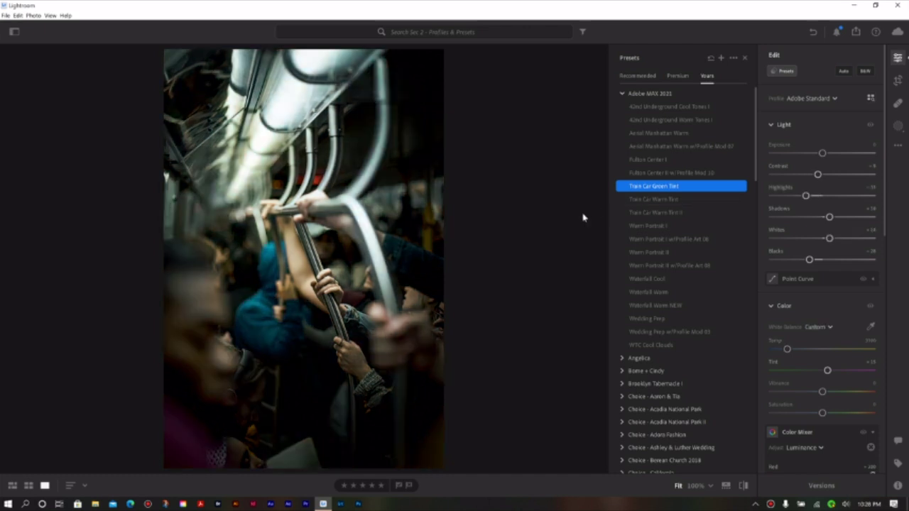
pyautogui.click(12, 486)
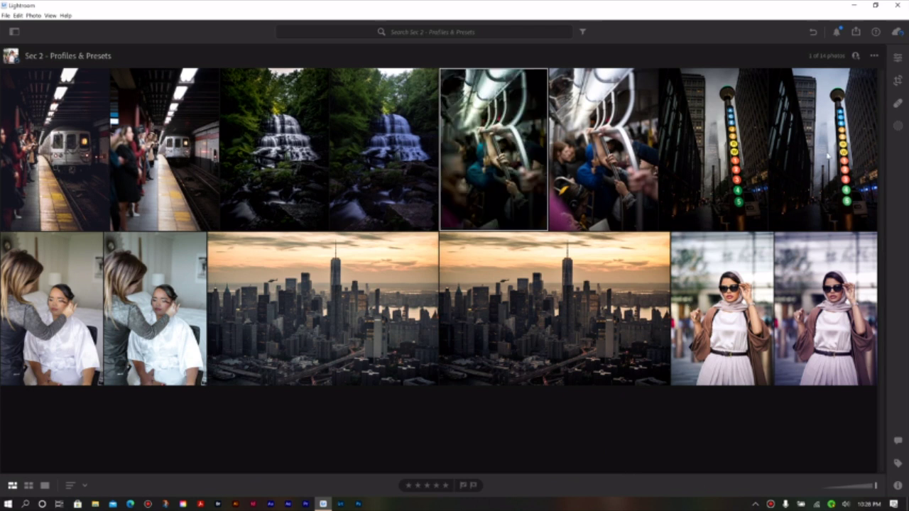
# Open the second subway sign photo from the album and apply the "Fulton Center I" preset to it.
pyautogui.doubleClick(813, 163)
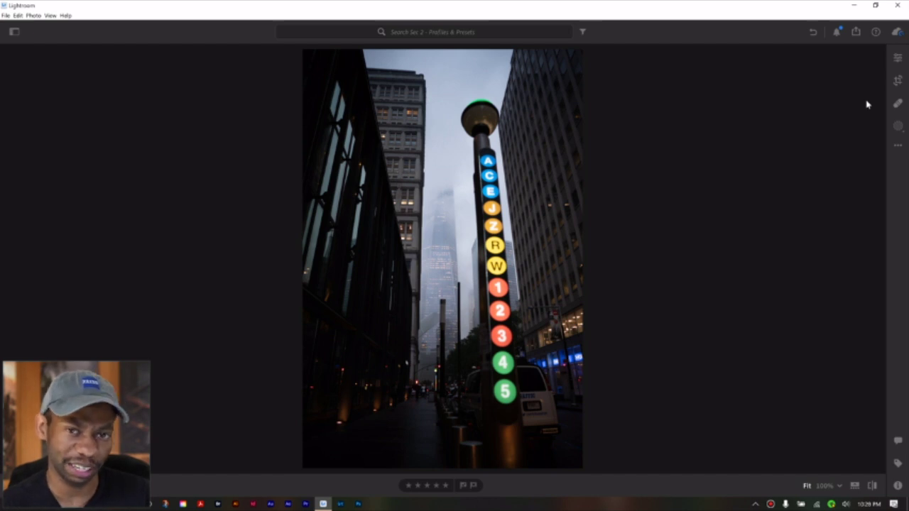
pyautogui.click(899, 60)
pyautogui.click(781, 71)
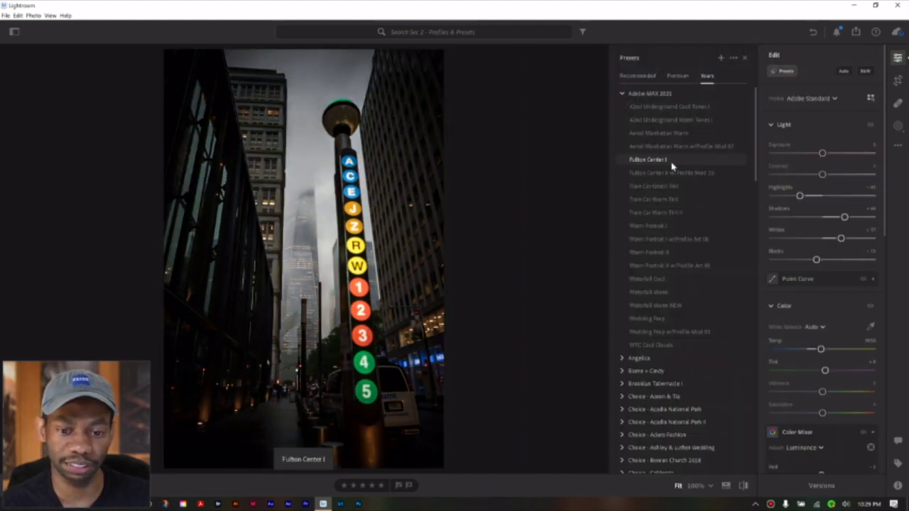
pyautogui.click(643, 160)
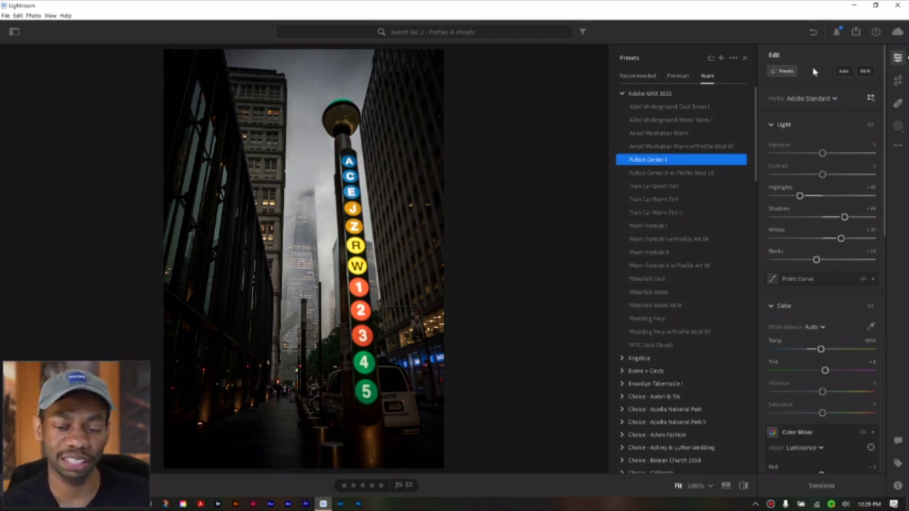
# Apply the Modern 10 profile to the subway sign photo, test its amount at 0 and 200, and set it to about 75.
pyautogui.click(870, 98)
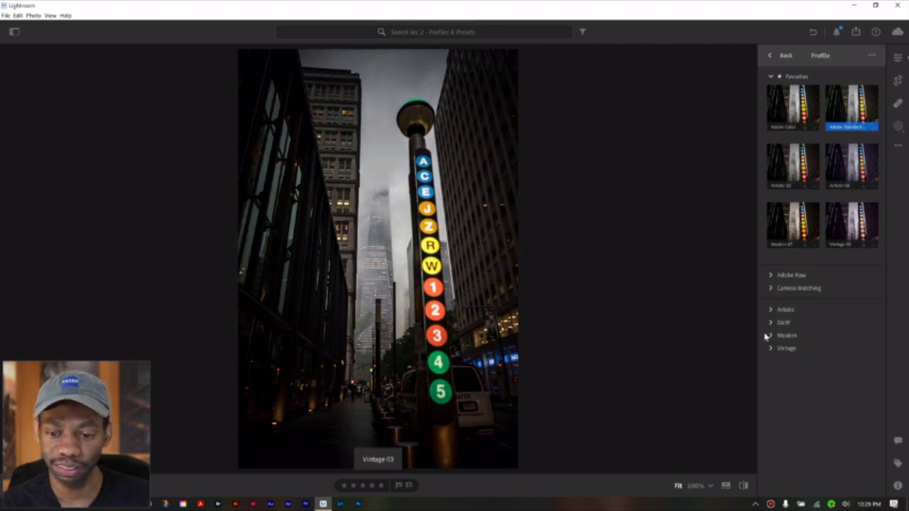
pyautogui.click(782, 336)
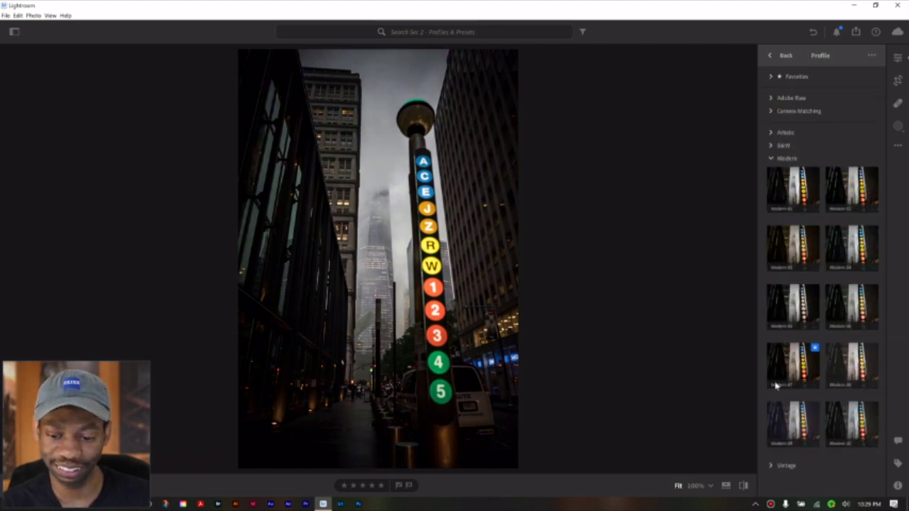
pyautogui.click(853, 426)
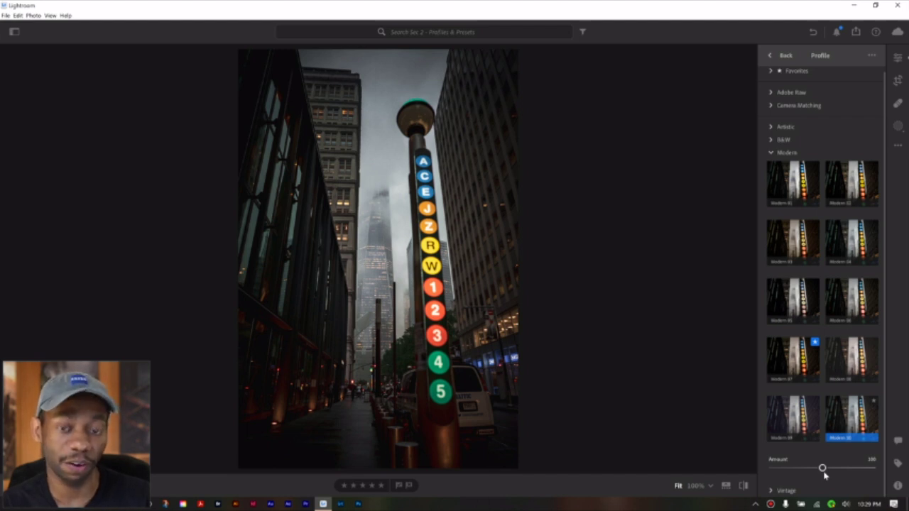
pyautogui.moveTo(823, 469); pyautogui.dragTo(728, 471)
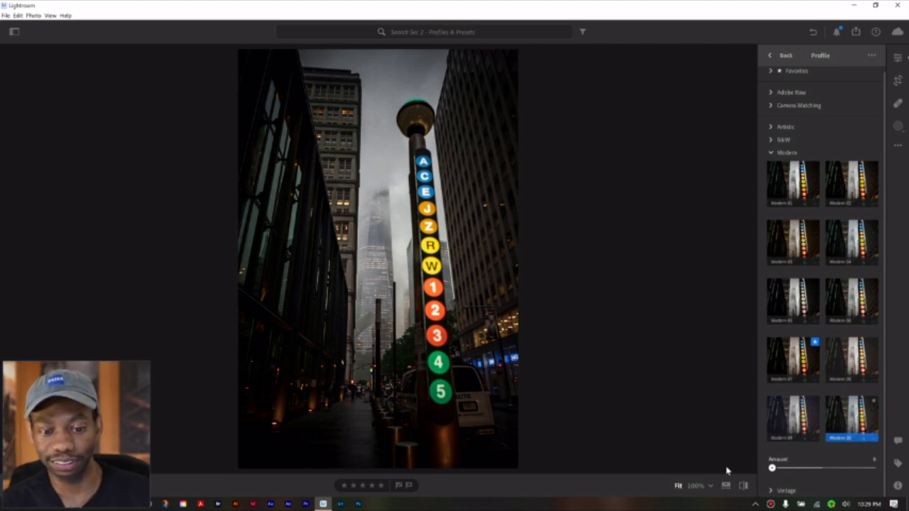
pyautogui.moveTo(774, 468); pyautogui.dragTo(885, 475)
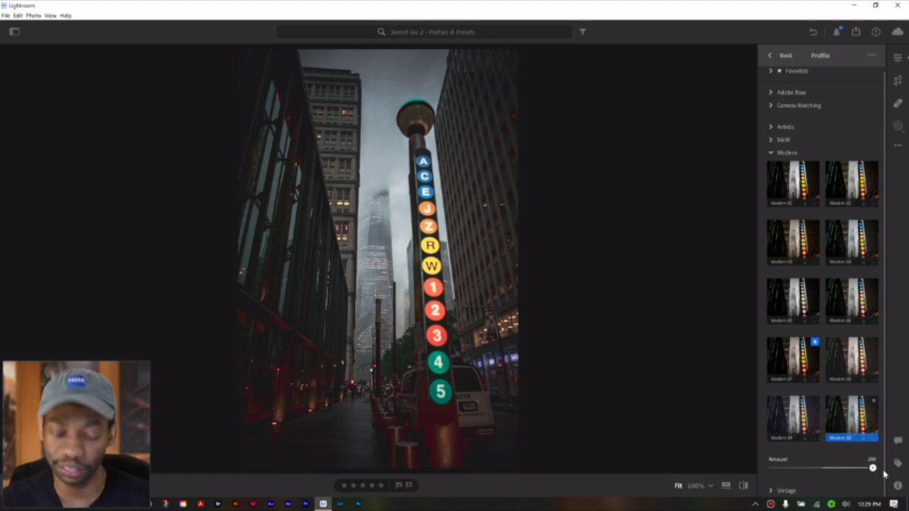
pyautogui.moveTo(873, 469); pyautogui.dragTo(811, 471)
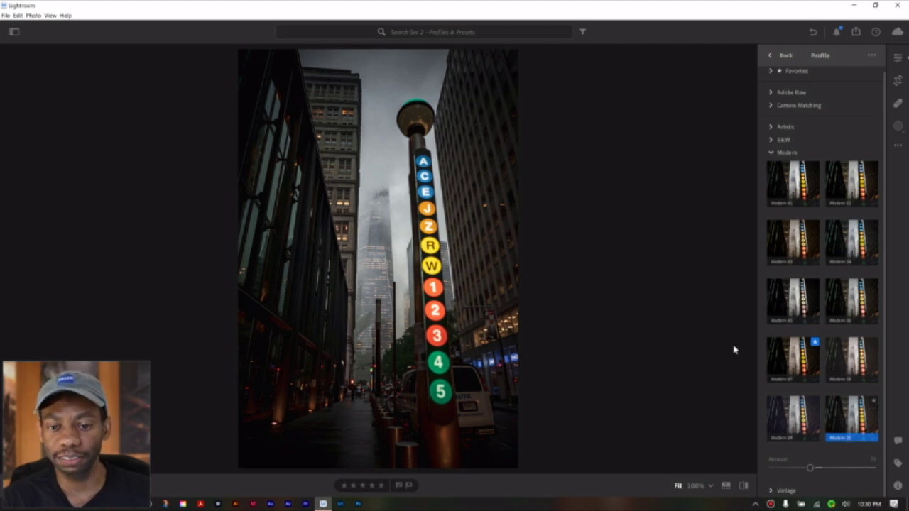
# Look at the Camera Matching profiles for the subway sign photo and return to the album's photo grid.
pyautogui.click(786, 106)
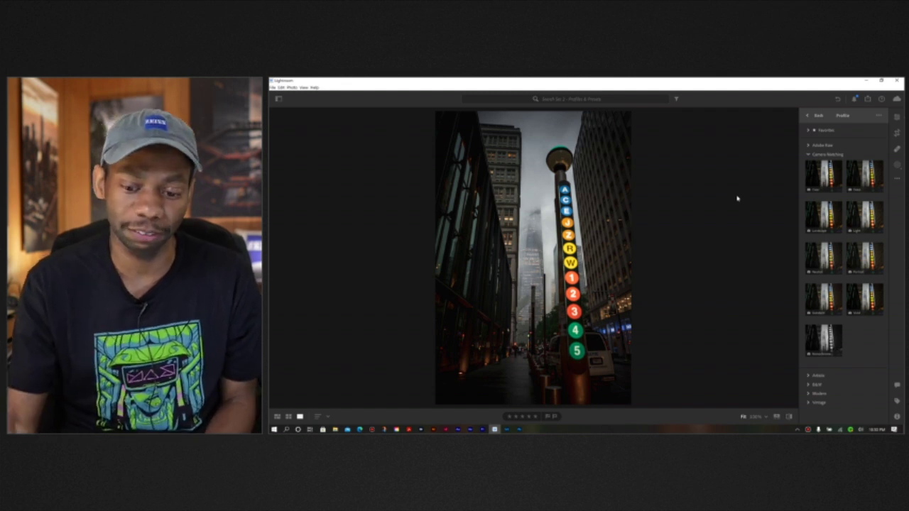
pyautogui.click(277, 416)
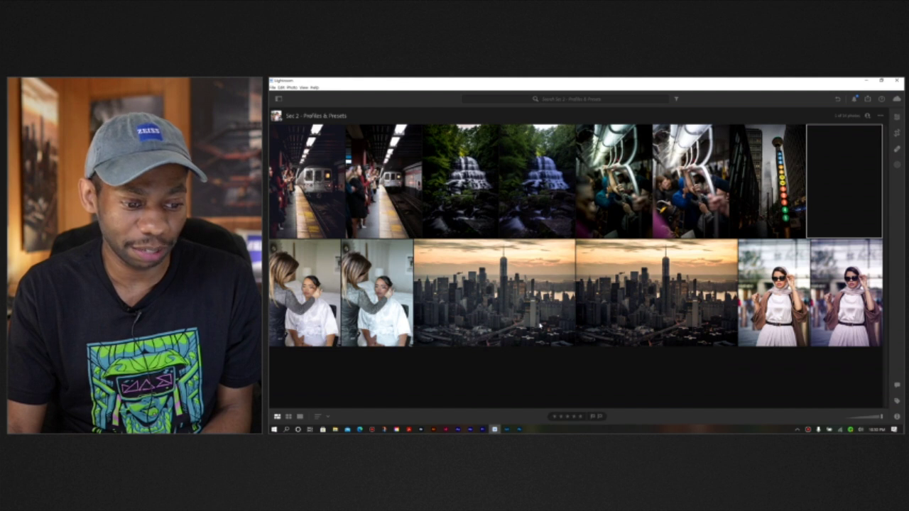
# Open the second bridal makeup photo and apply the favorite profile Modern 07 with an amount of about 84.
pyautogui.doubleClick(398, 296)
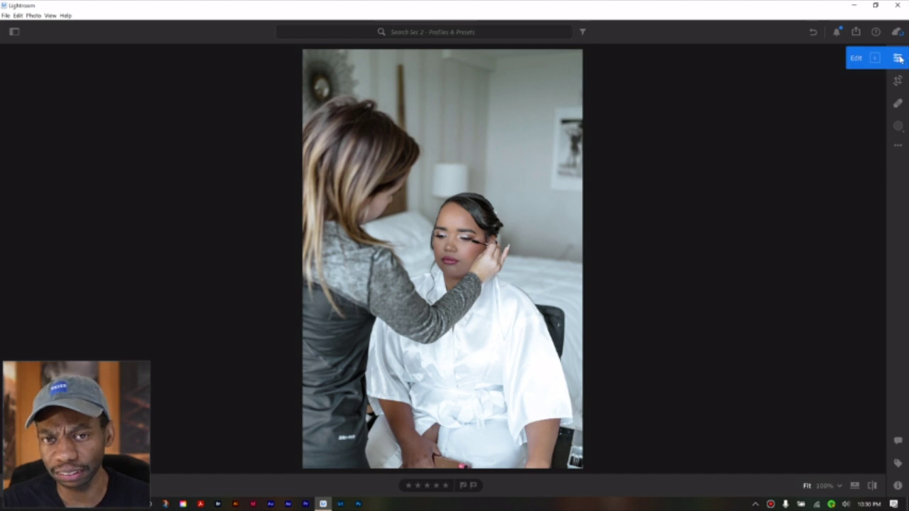
pyautogui.click(899, 59)
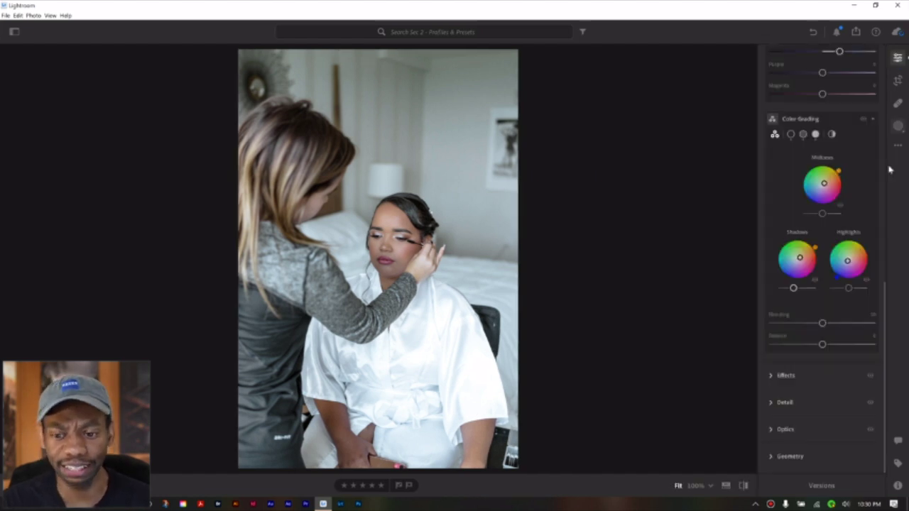
pyautogui.scroll(10, 888, 169)
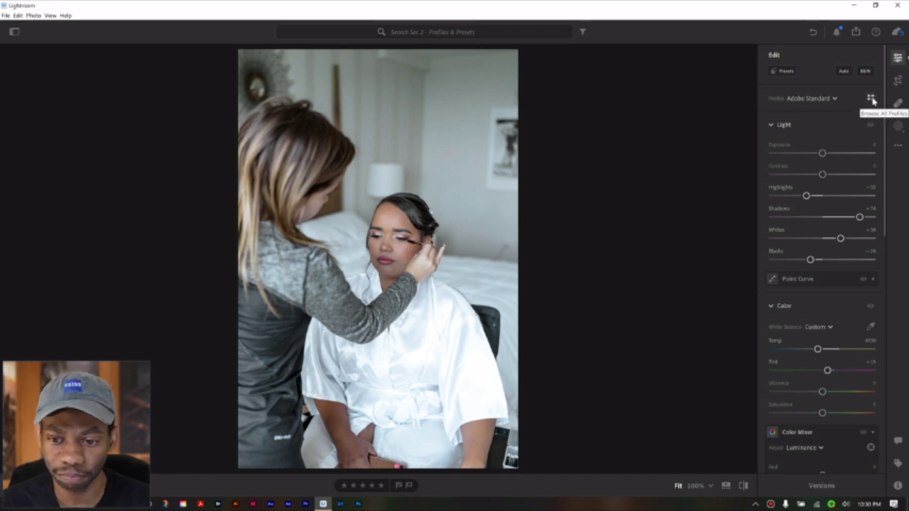
pyautogui.click(872, 99)
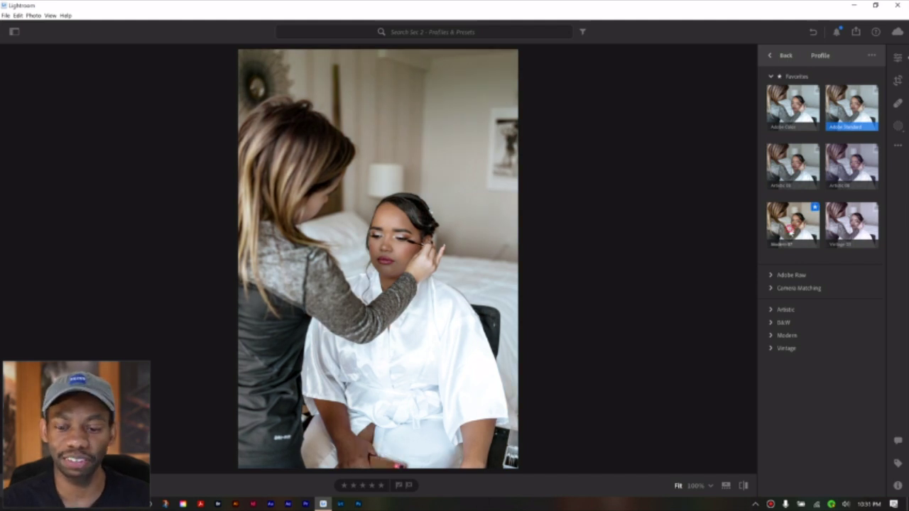
pyautogui.click(790, 228)
pyautogui.moveTo(822, 274); pyautogui.dragTo(815, 281)
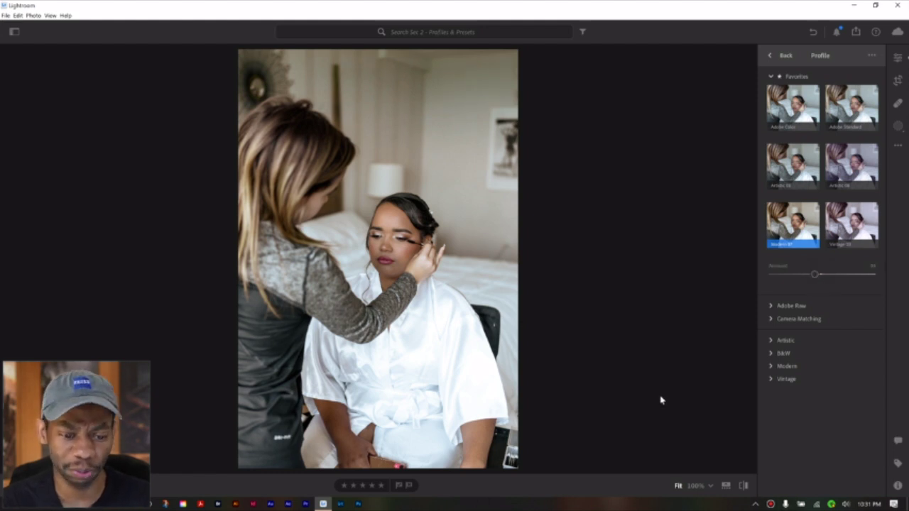
# Start a new preset from the makeup photo's current edits and expand the Light settings it includes.
pyautogui.press('g')
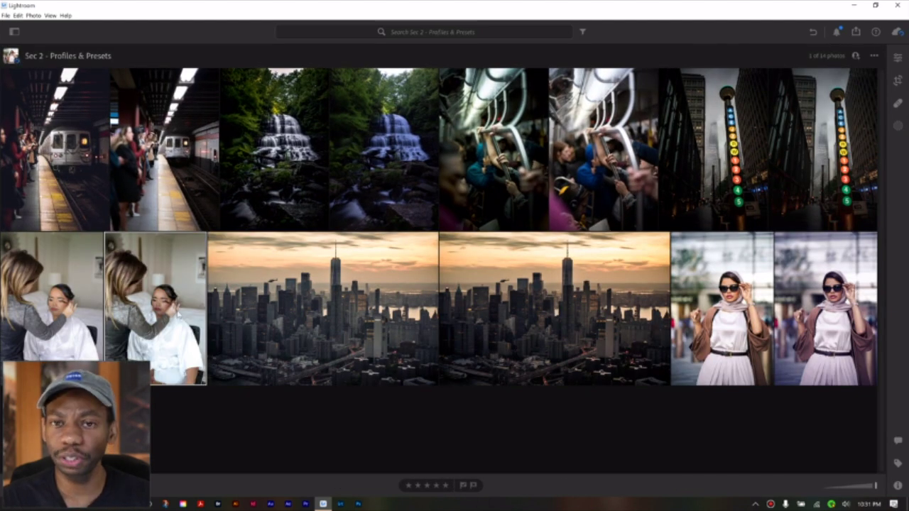
pyautogui.press('d')
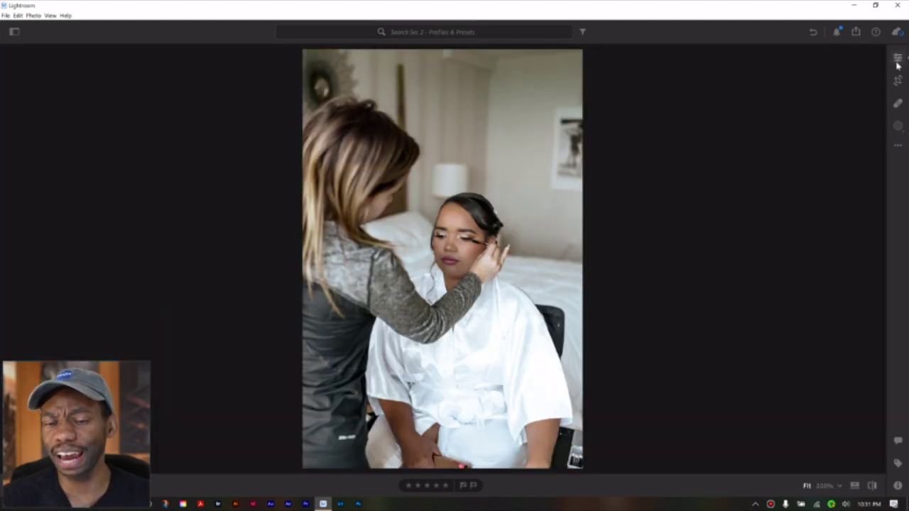
pyautogui.click(898, 60)
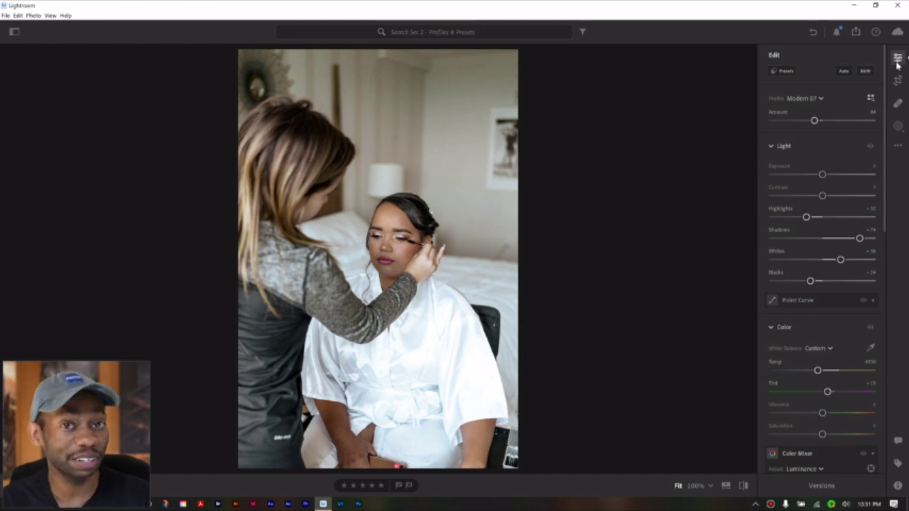
pyautogui.click(791, 72)
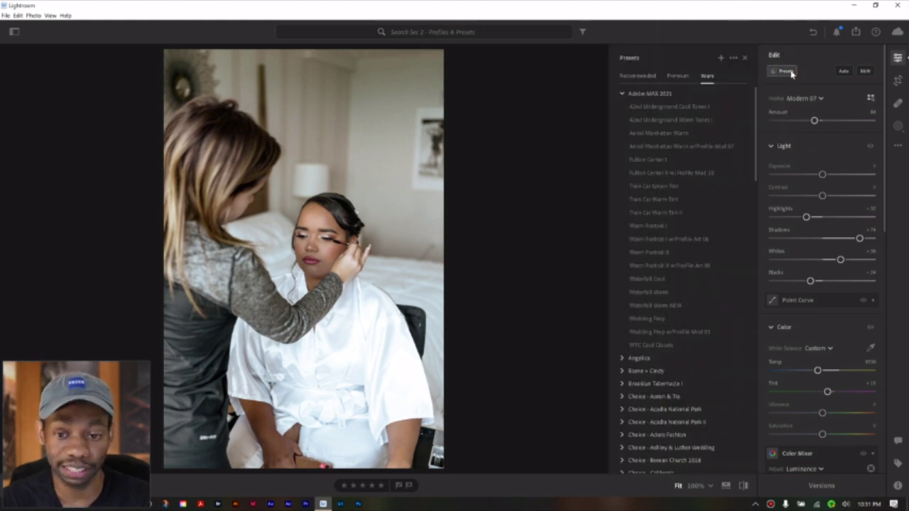
pyautogui.click(721, 59)
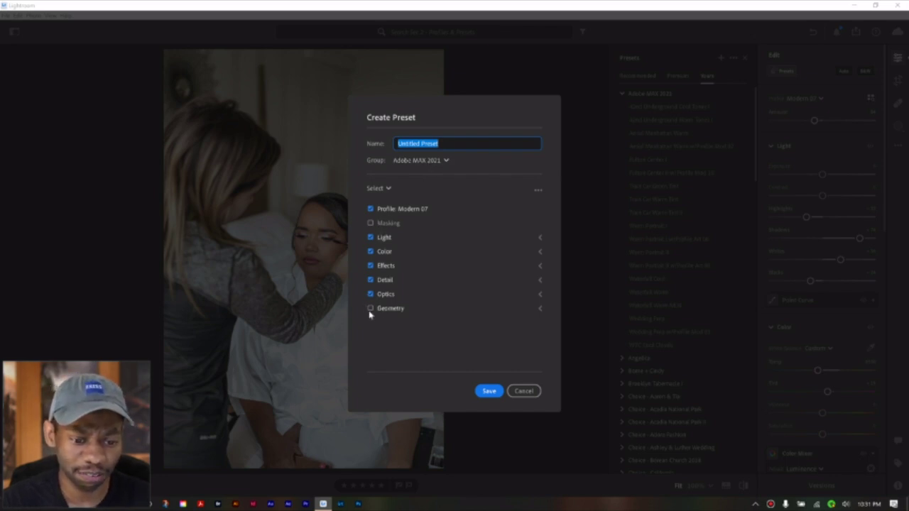
pyautogui.click(540, 239)
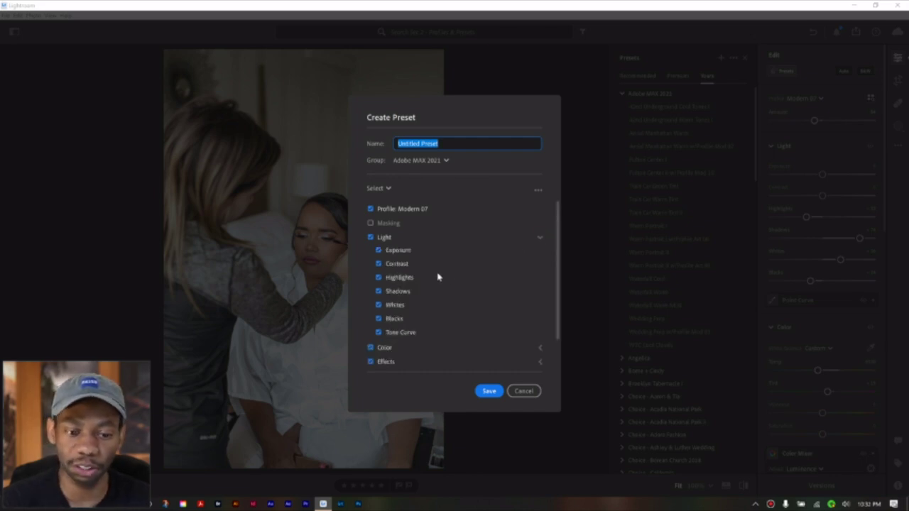
pyautogui.click(379, 278)
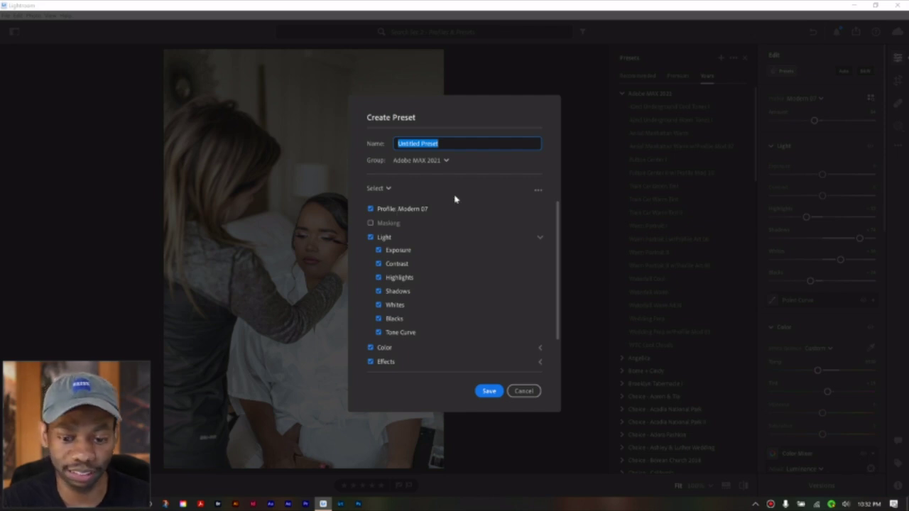
# Name the new preset "Warm Portrait III w/Profile Mod 07" and save it in the Adobe MAX 2021 group.
pyautogui.write('Warm')
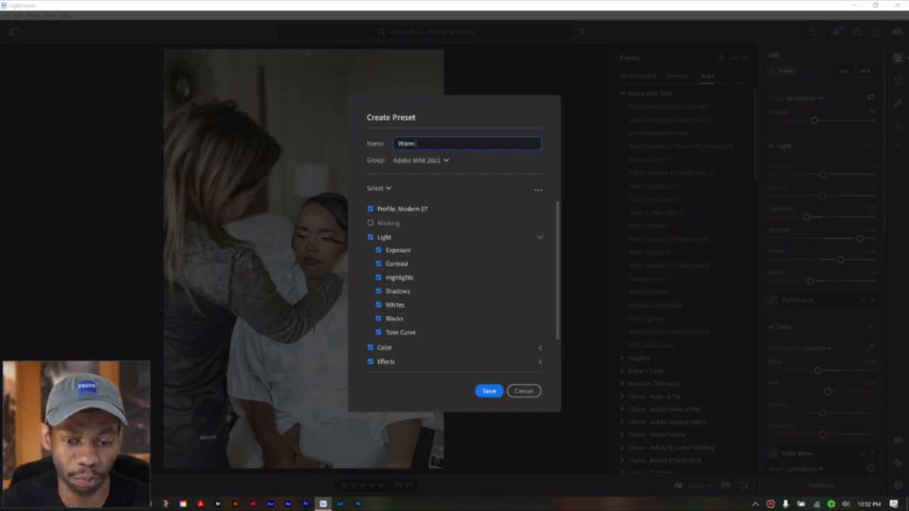
pyautogui.write(' Portrait III w/')
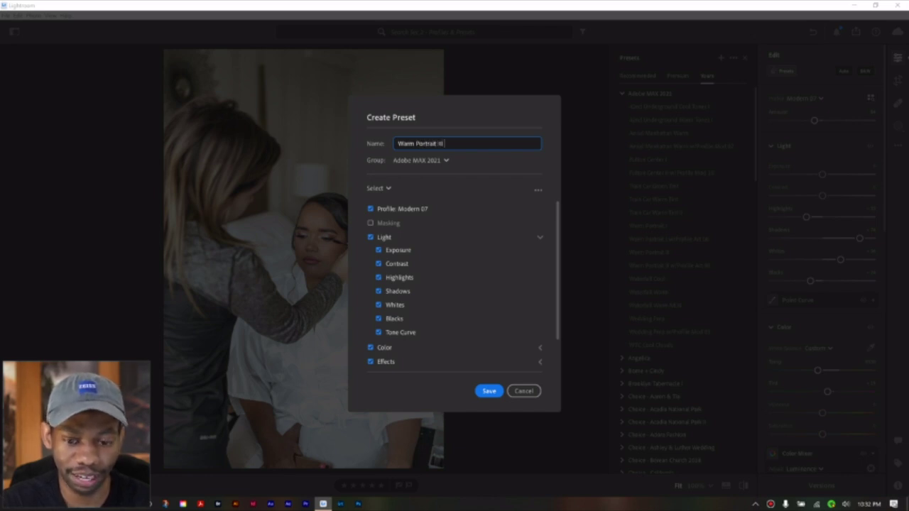
pyautogui.write('Profile')
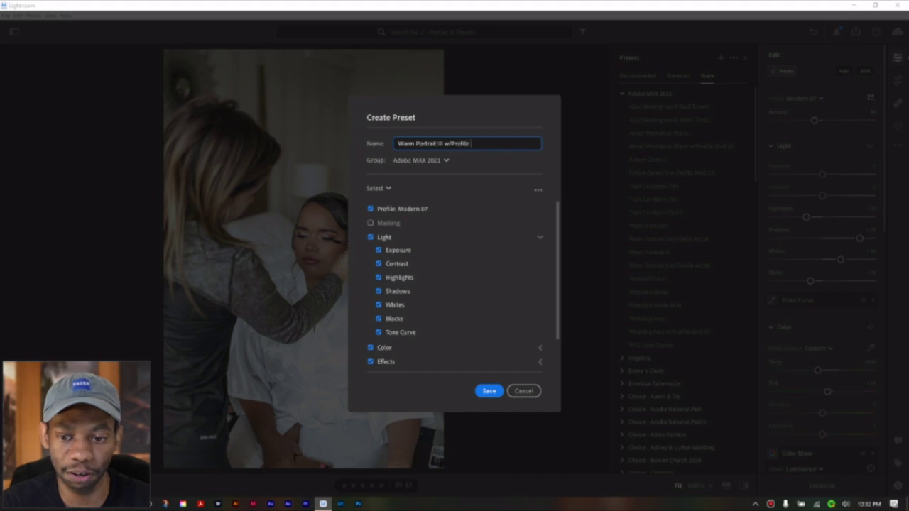
pyautogui.write(' Mod 07')
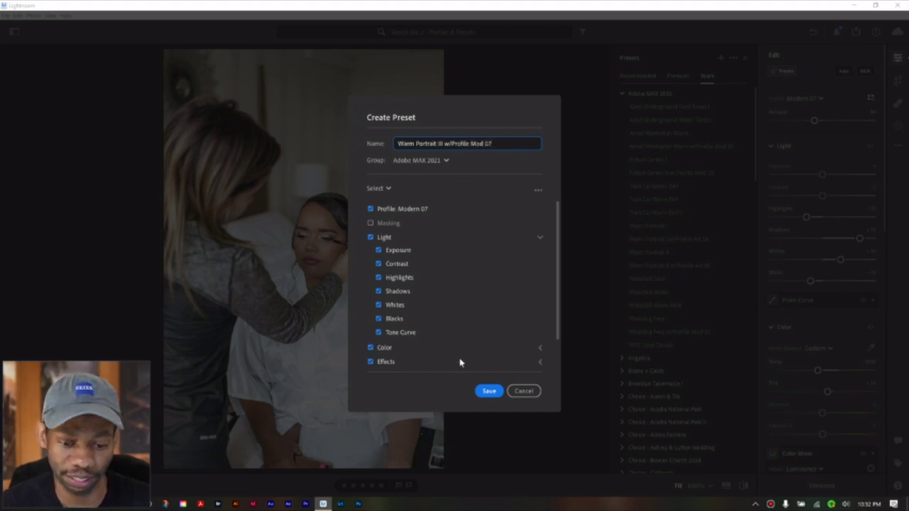
pyautogui.click(490, 392)
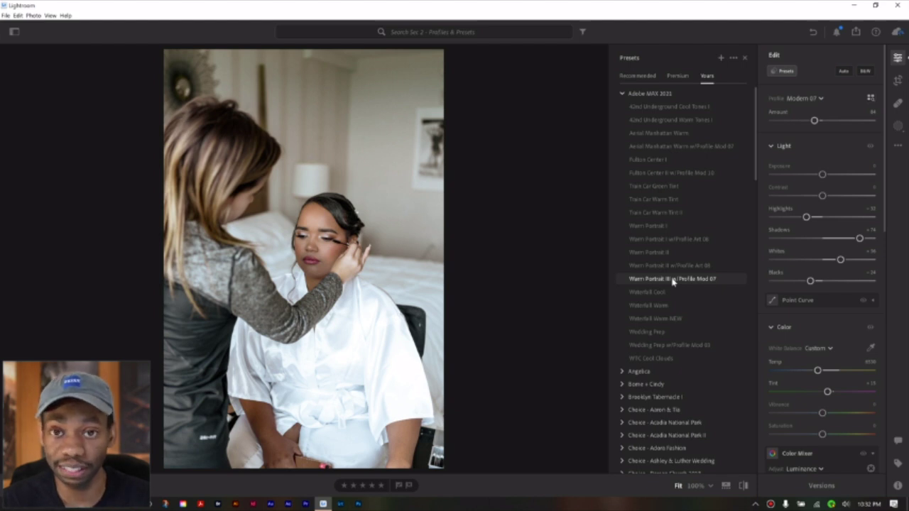
# Apply the "Warm Portrait III w/Profile Mod 07" preset to the makeup photo and preview "Warm Portrait II w/Profile Art 08" for comparison.
pyautogui.click(673, 279)
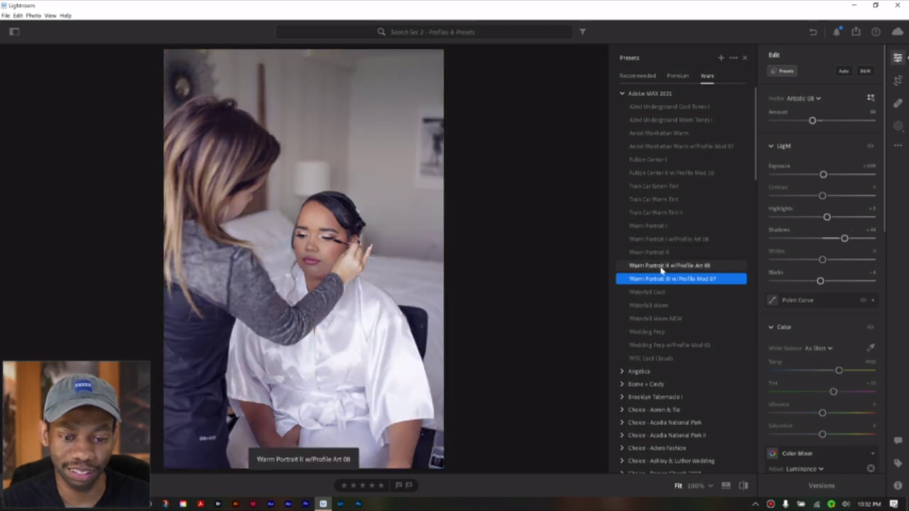
pyautogui.click(663, 267)
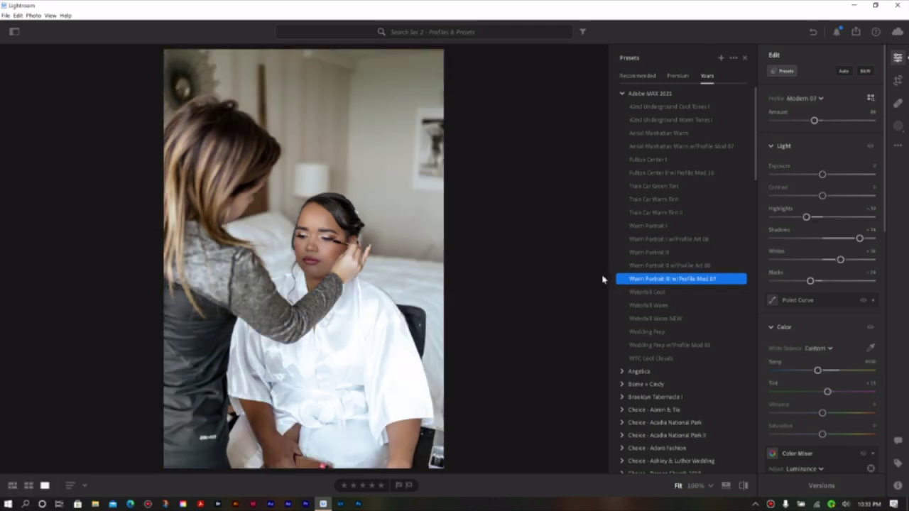
# Apply the "Warm Portrait II w/Profile Art 08" preset to the makeup photo and open the Sec 3 - Brush & Gradient album.
pyautogui.click(653, 268)
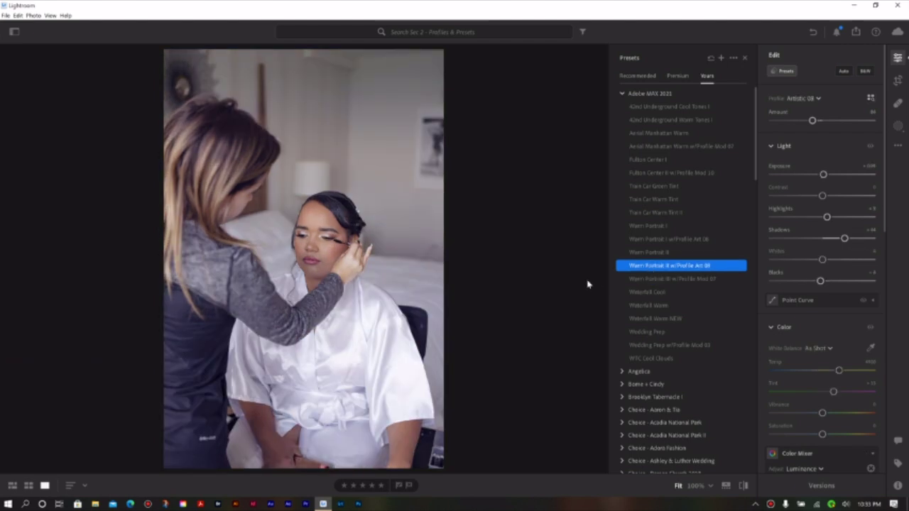
pyautogui.click(12, 486)
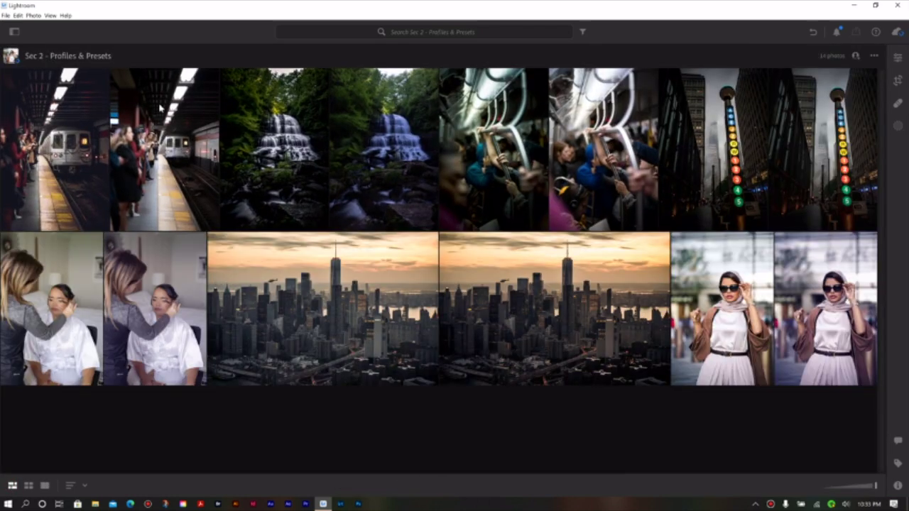
pyautogui.click(14, 33)
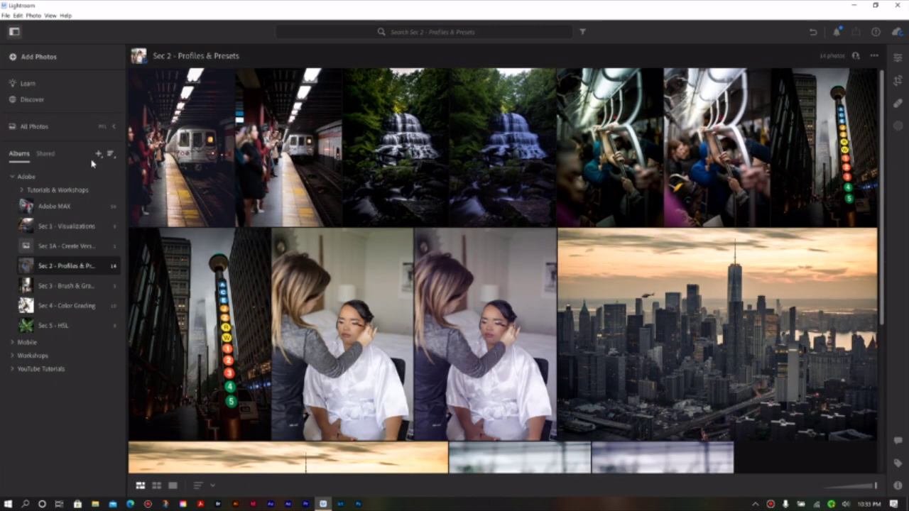
pyautogui.click(82, 290)
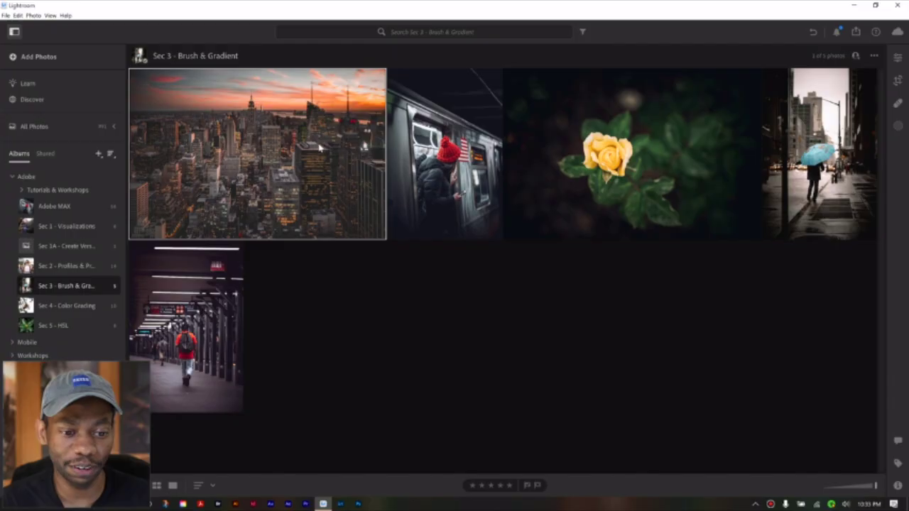
# Open the sunset skyline photo and draw a new linear gradient mask across the sky, fading out just below the horizon.
pyautogui.doubleClick(492, 179)
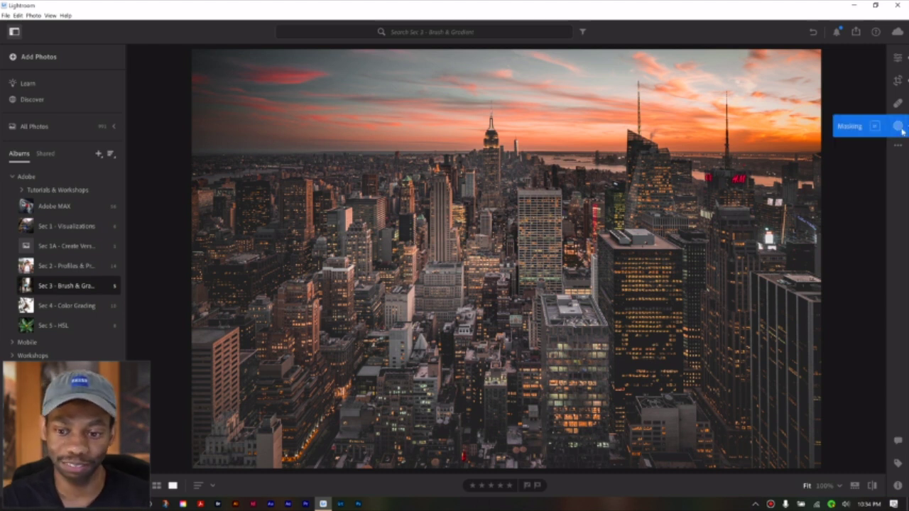
pyautogui.press('m')
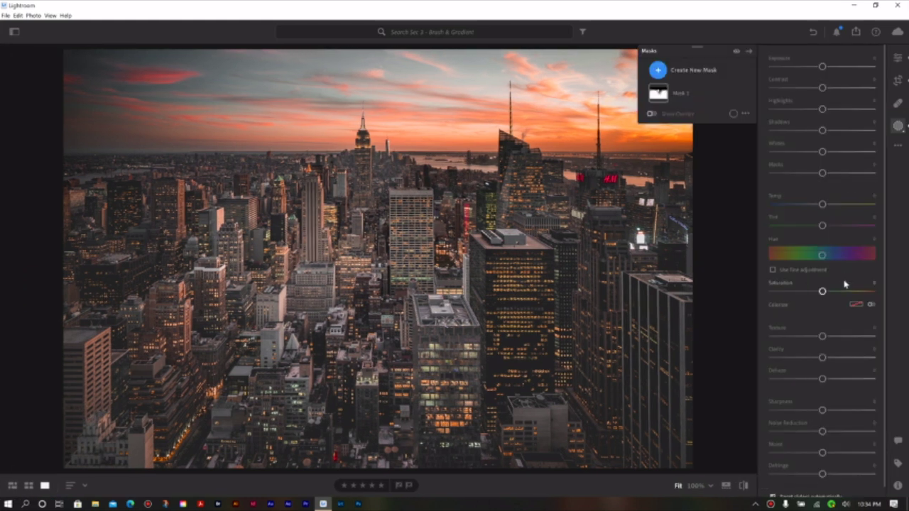
pyautogui.click(659, 73)
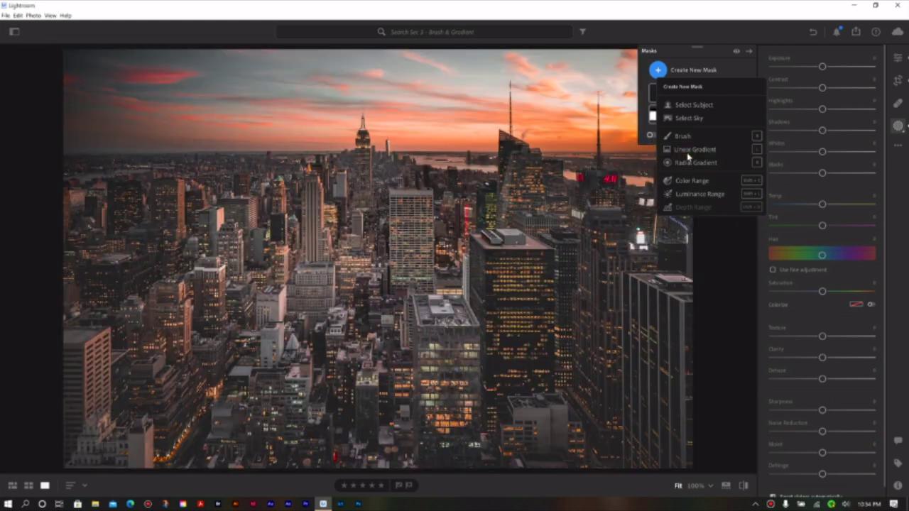
pyautogui.click(689, 150)
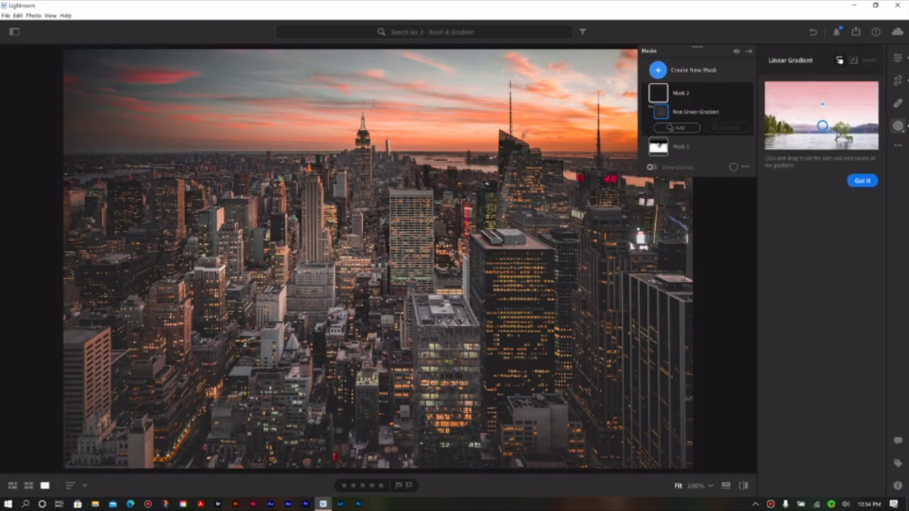
pyautogui.moveTo(386, 108); pyautogui.dragTo(387, 174)
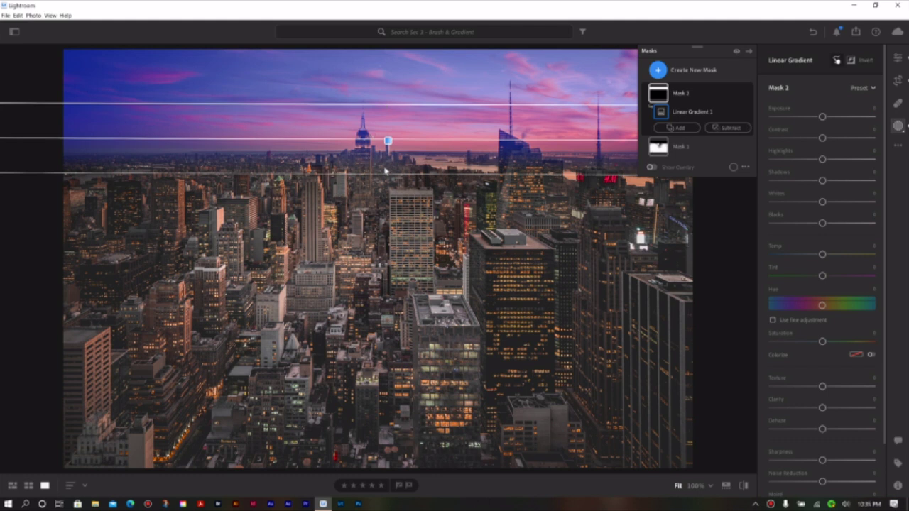
# Refine the linear gradient's fade range around the horizon and reposition the floating Masks list clear of the sky.
pyautogui.moveTo(388, 173); pyautogui.dragTo(394, 177)
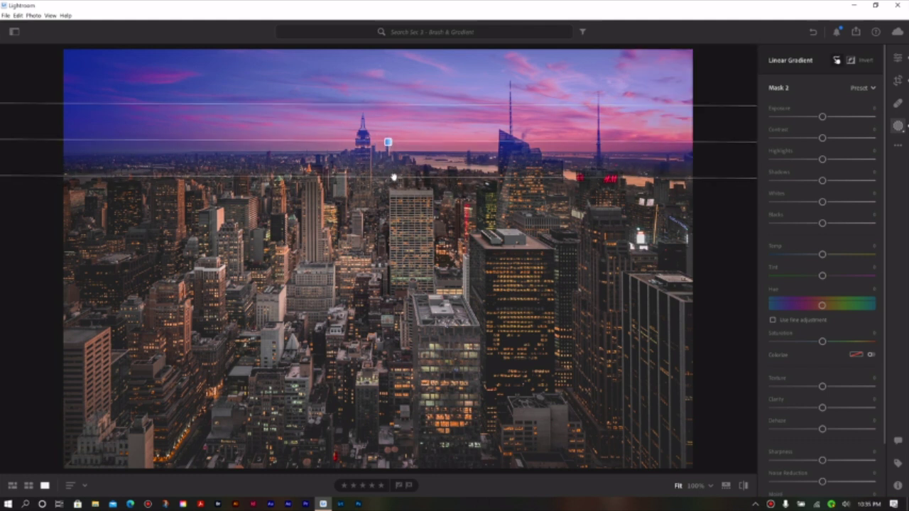
pyautogui.moveTo(387, 105); pyautogui.dragTo(387, 149)
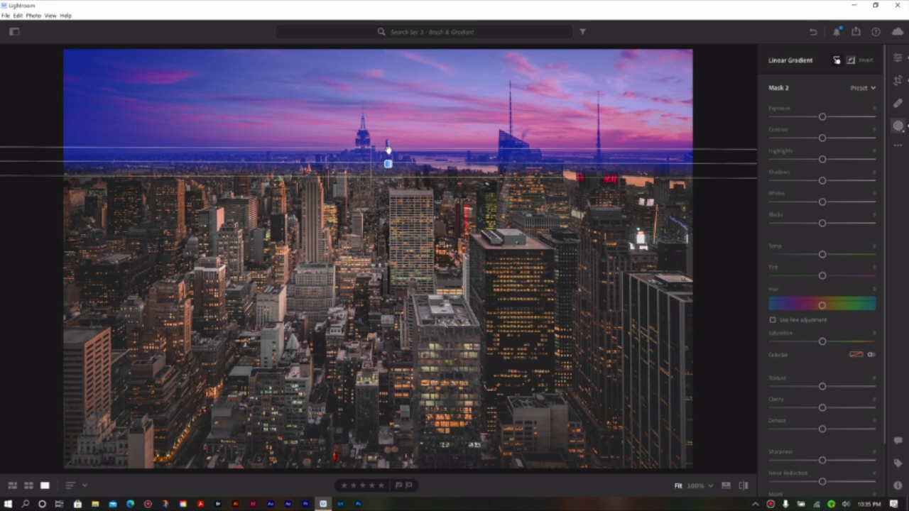
pyautogui.moveTo(388, 149); pyautogui.dragTo(407, 130)
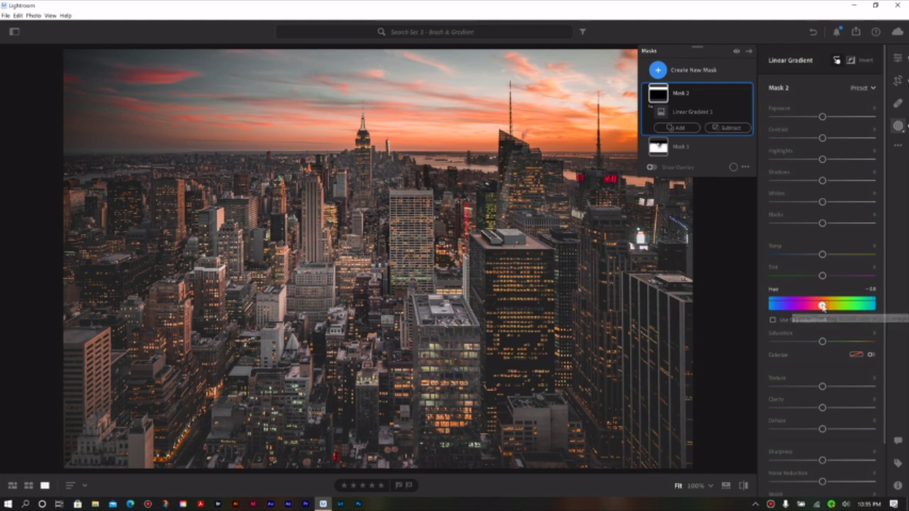
pyautogui.moveTo(717, 49); pyautogui.dragTo(730, 242)
pyautogui.moveTo(721, 283); pyautogui.dragTo(710, 335)
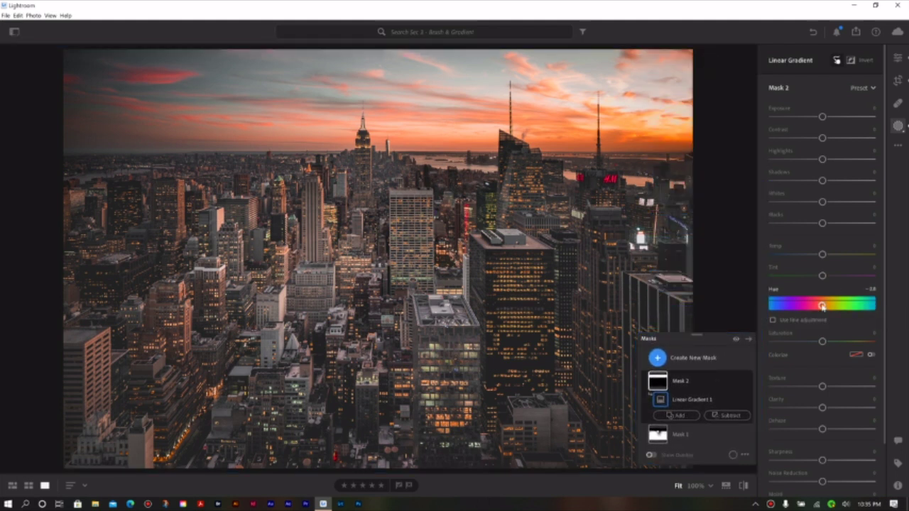
# Shift the sky mask's hue slightly toward orange, warm its temperature and slightly raise its saturation.
pyautogui.moveTo(822, 304)
pyautogui.mouseDown()
pyautogui.moveTo(814, 307)
pyautogui.moveTo(829, 305)
pyautogui.mouseUp()
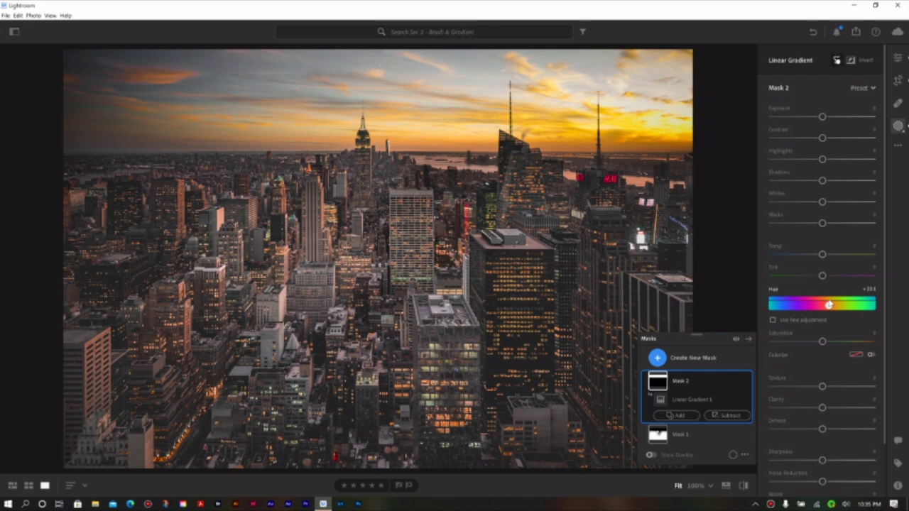
pyautogui.moveTo(830, 305); pyautogui.dragTo(826, 305)
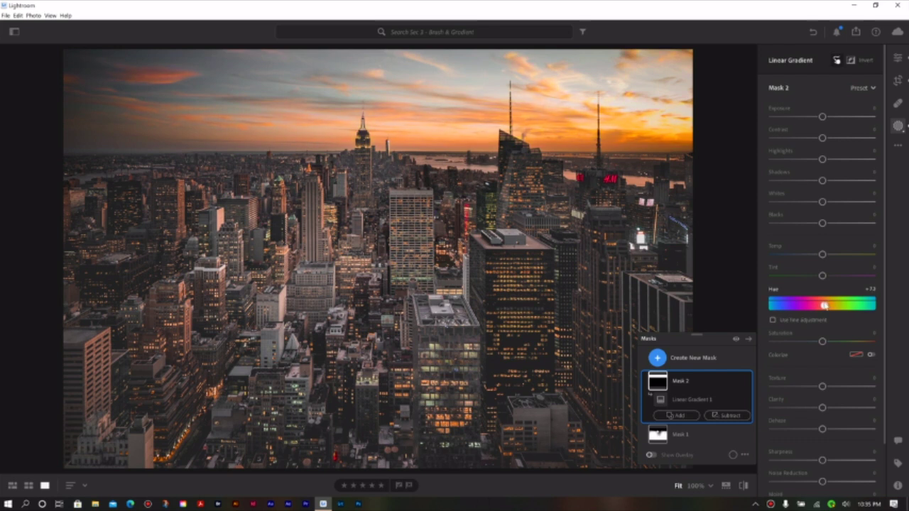
pyautogui.moveTo(824, 306); pyautogui.dragTo(824, 306)
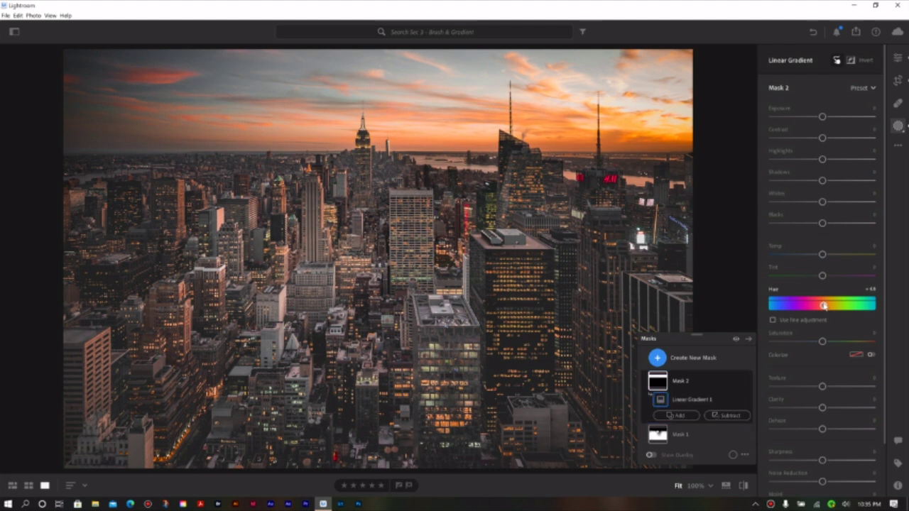
pyautogui.moveTo(822, 256); pyautogui.dragTo(832, 256)
pyautogui.moveTo(822, 342); pyautogui.dragTo(829, 343)
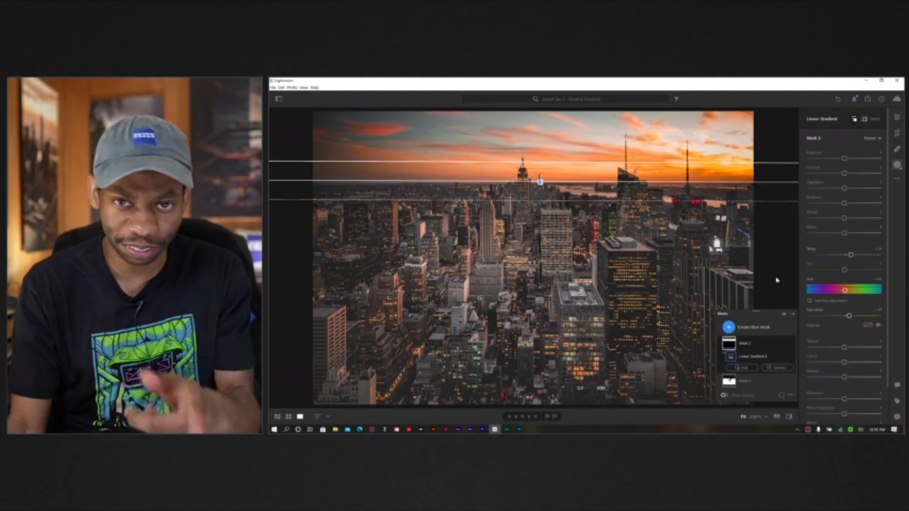
# Open the subway photo of the person in the red beanie and view the beanie at 100% zoom.
pyautogui.click(277, 417)
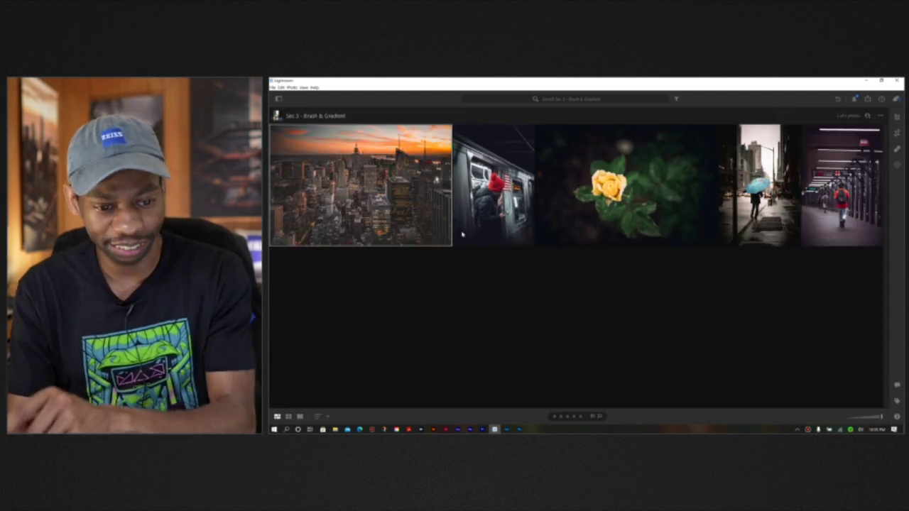
pyautogui.press('d')
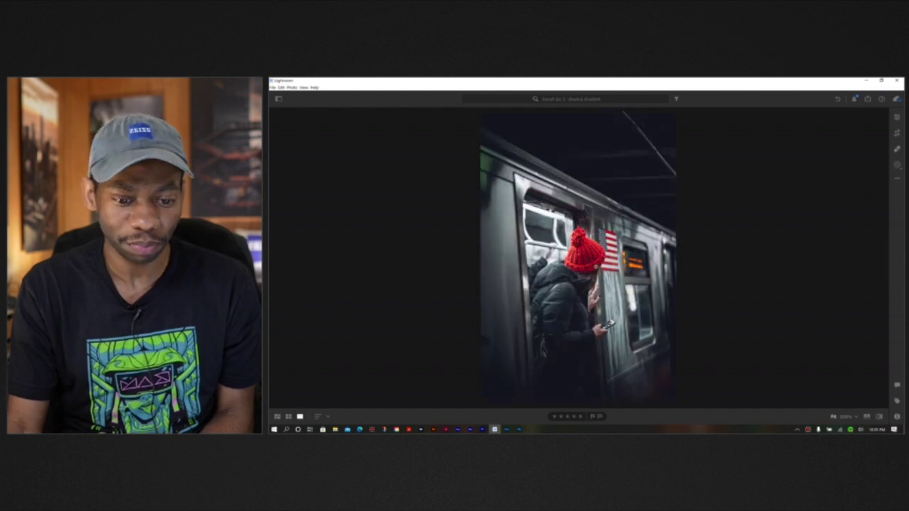
pyautogui.click(588, 262)
pyautogui.scroll(3, 595, 282)
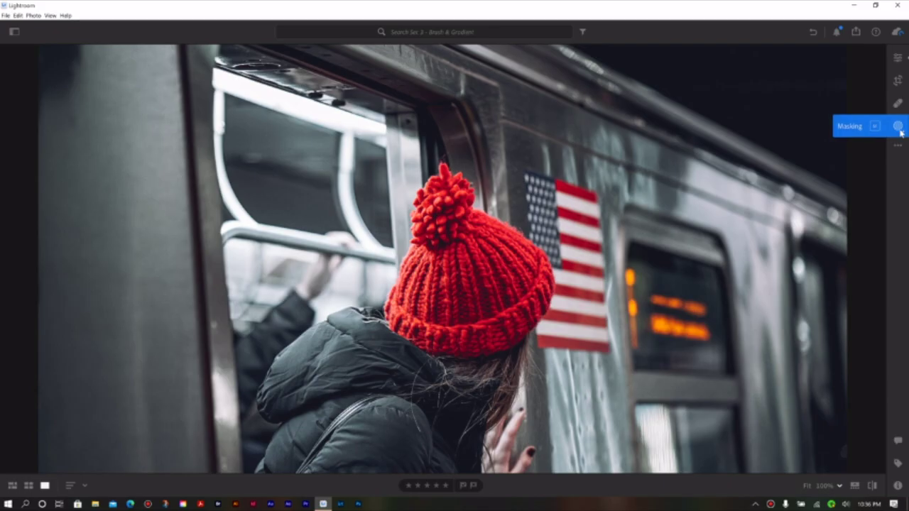
# Create a radial gradient mask and center it around the red beanie so it encloses the whole hat.
pyautogui.click(898, 165)
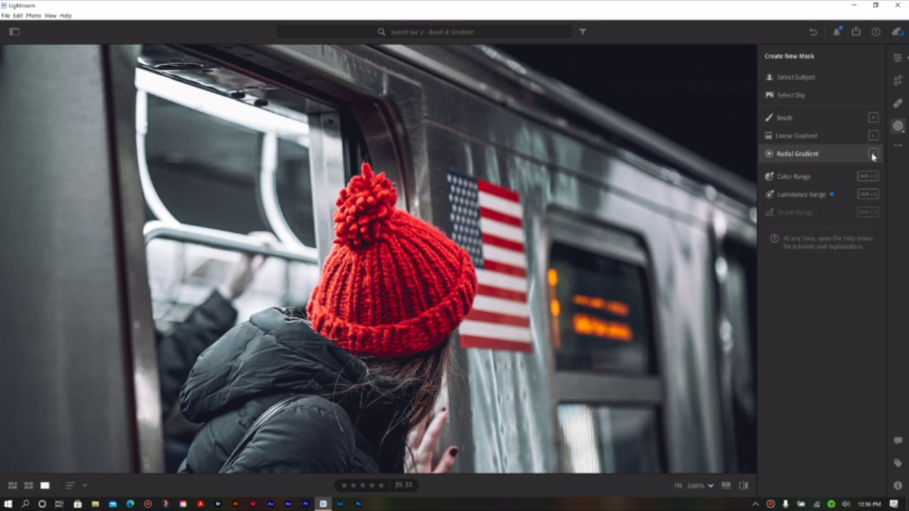
pyautogui.moveTo(873, 157)
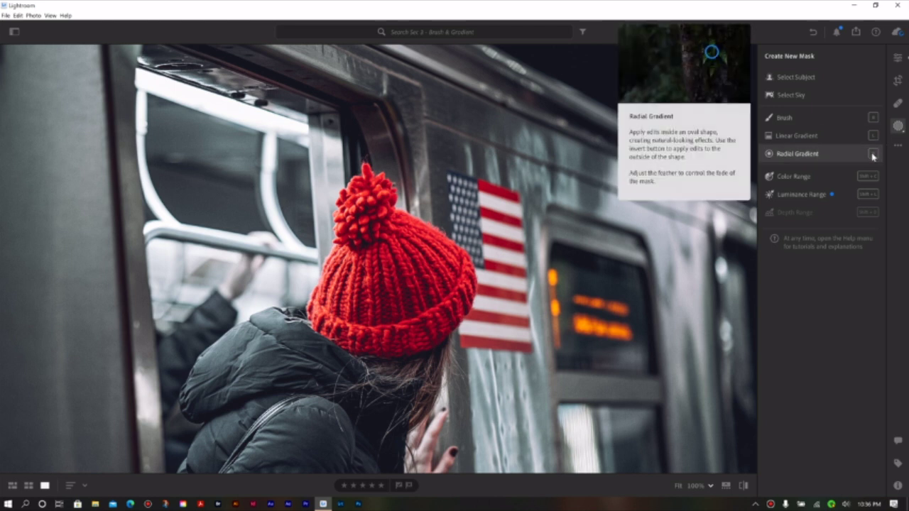
pyautogui.click(873, 157)
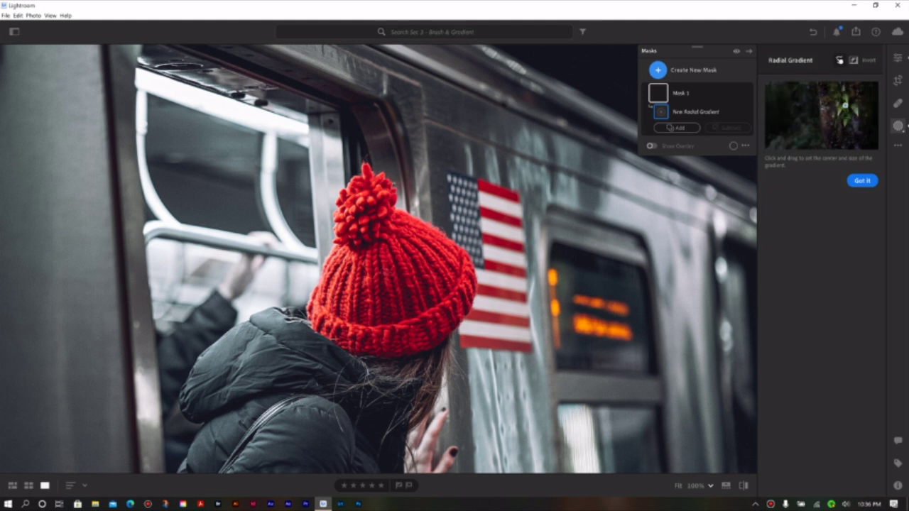
pyautogui.click(863, 180)
pyautogui.moveTo(393, 272); pyautogui.dragTo(488, 374)
pyautogui.moveTo(388, 272); pyautogui.dragTo(389, 269)
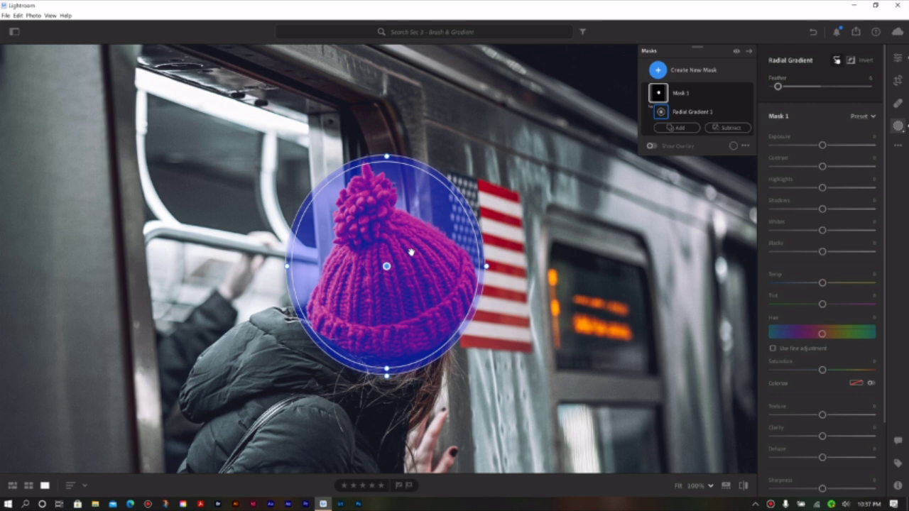
# Try a feather of 40 on the beanie mask, set it to 7, and shift its hue to about -90 for purple.
pyautogui.click(778, 86)
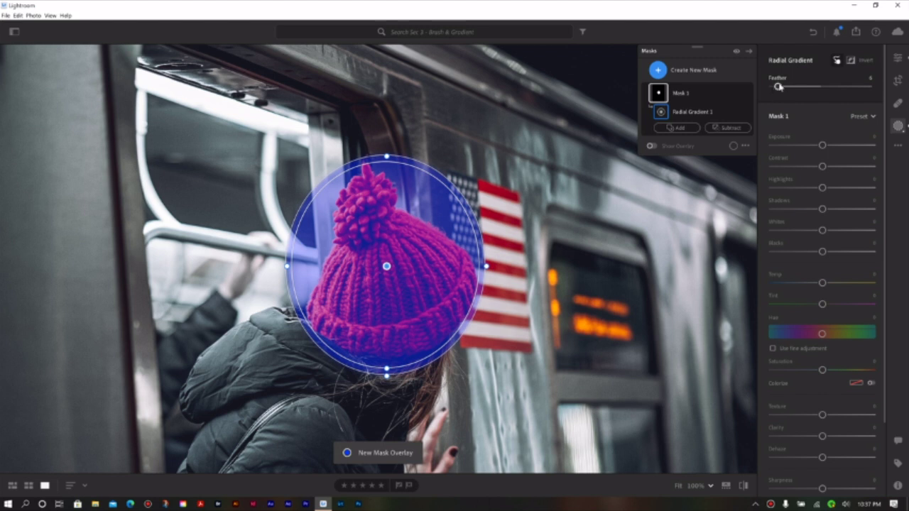
pyautogui.moveTo(778, 86); pyautogui.dragTo(811, 86)
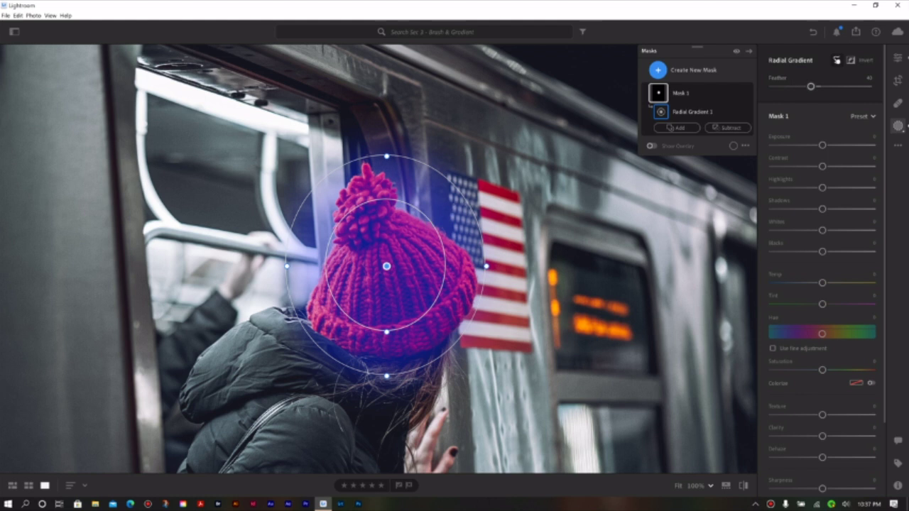
pyautogui.moveTo(811, 86); pyautogui.dragTo(779, 87)
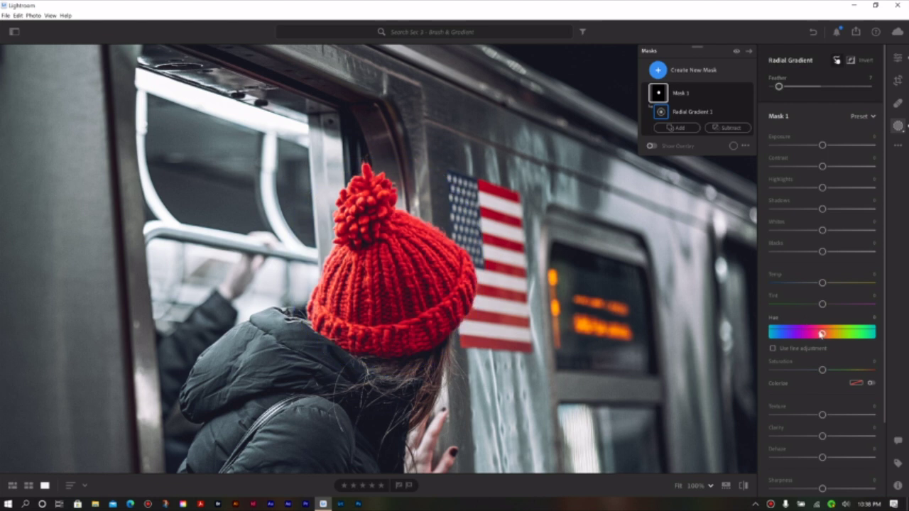
pyautogui.moveTo(822, 335); pyautogui.dragTo(794, 341)
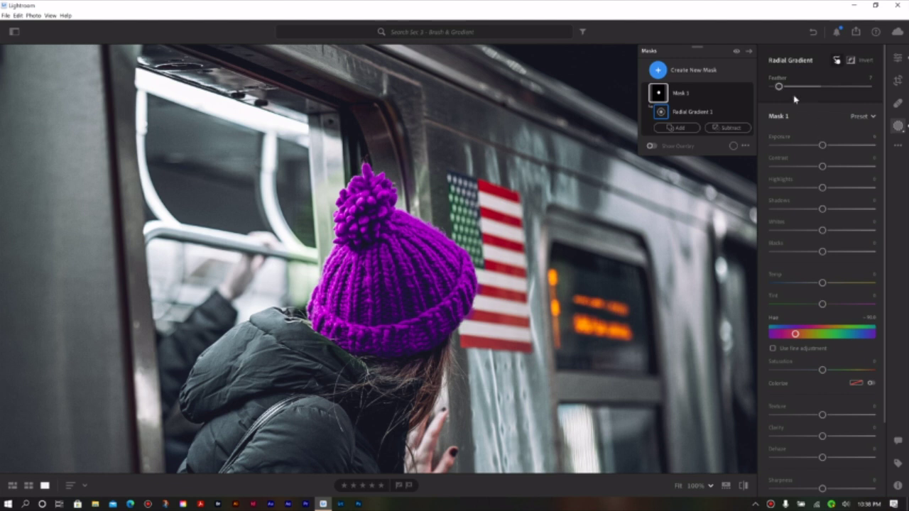
# Try feather amounts of about 60 and 70 on the beanie's radial gradient, and settle on 10.
pyautogui.moveTo(779, 89); pyautogui.dragTo(834, 93)
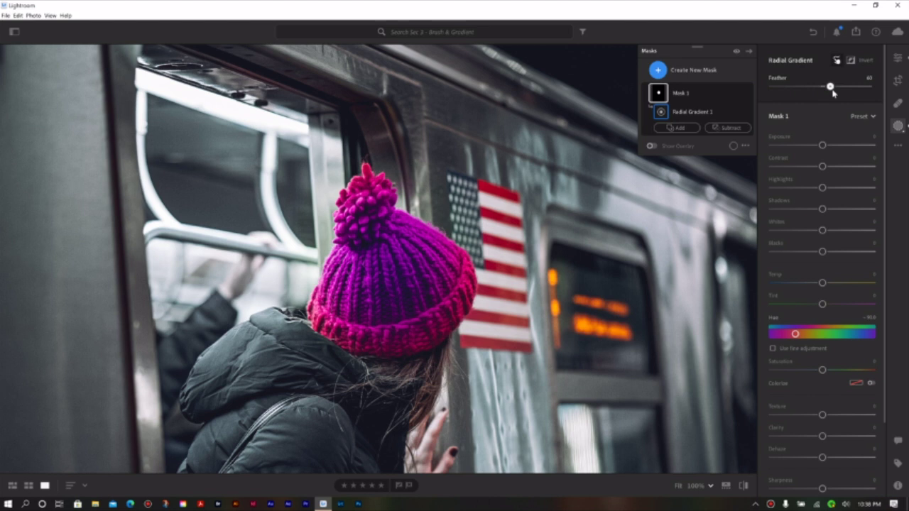
pyautogui.moveTo(834, 93); pyautogui.dragTo(842, 90)
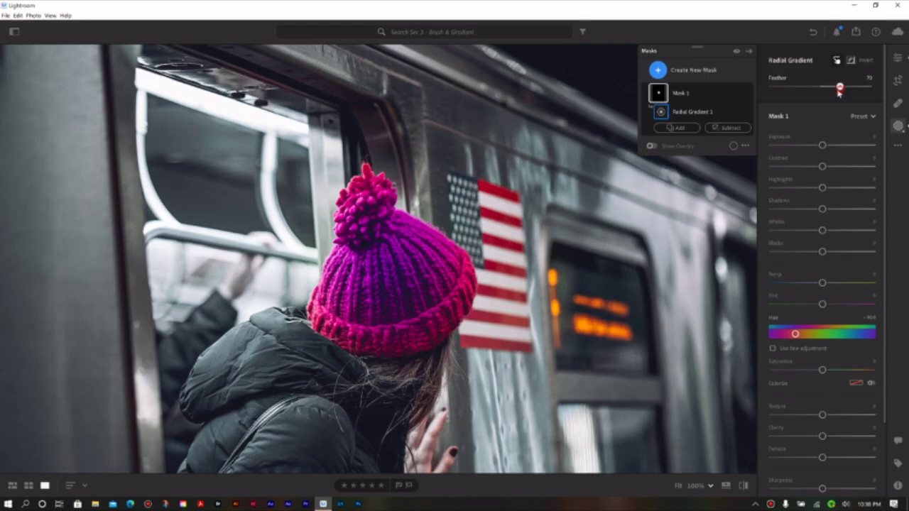
pyautogui.moveTo(857, 139); pyautogui.dragTo(833, 142)
pyautogui.moveTo(804, 91); pyautogui.dragTo(778, 95)
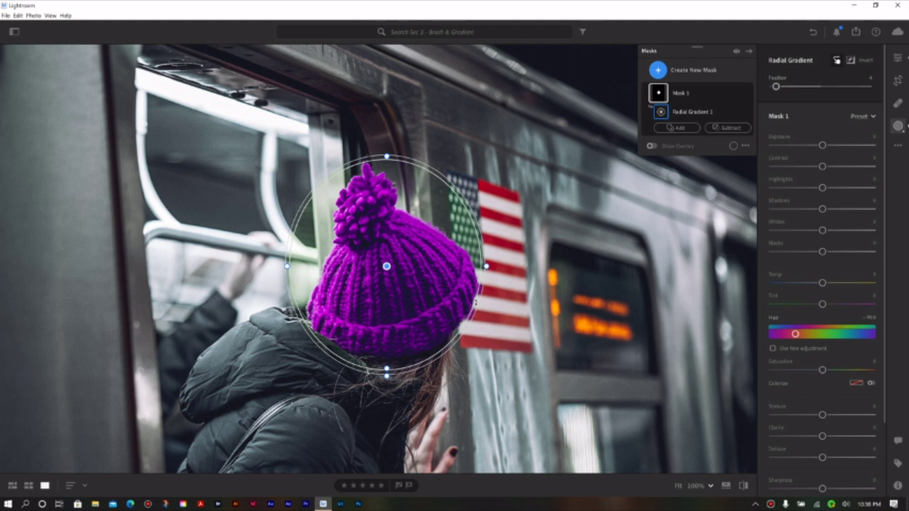
pyautogui.click(777, 86)
pyautogui.moveTo(779, 88); pyautogui.dragTo(781, 88)
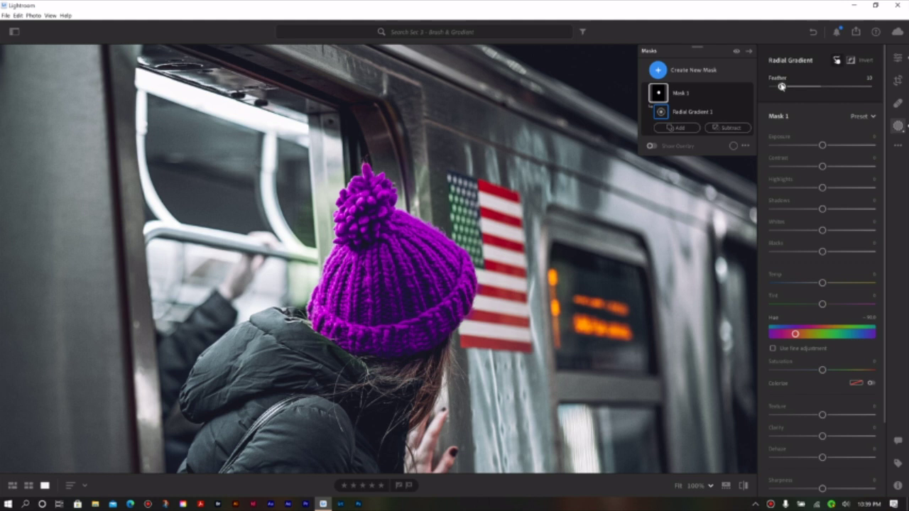
pyautogui.moveTo(781, 86); pyautogui.dragTo(781, 86)
# Leave masking on the beanie photo and open the yellow rose photo from the album.
pyautogui.click(898, 56)
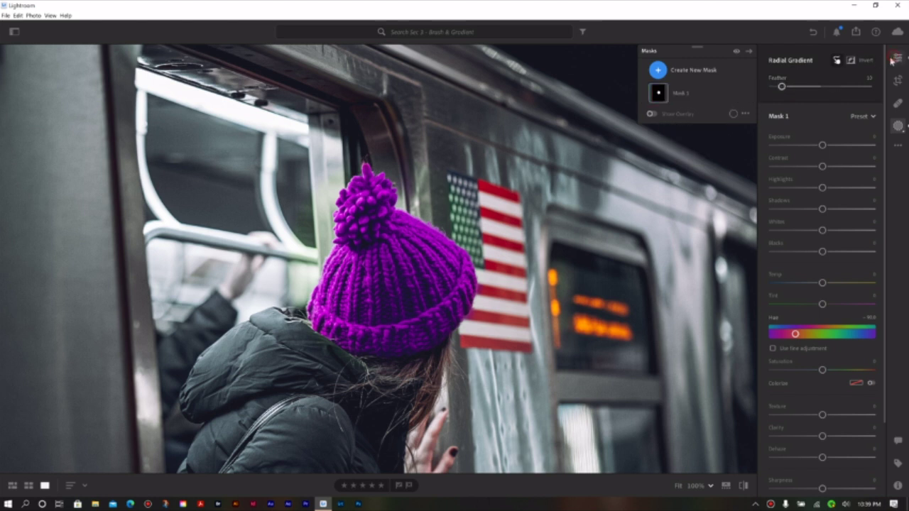
pyautogui.click(430, 291)
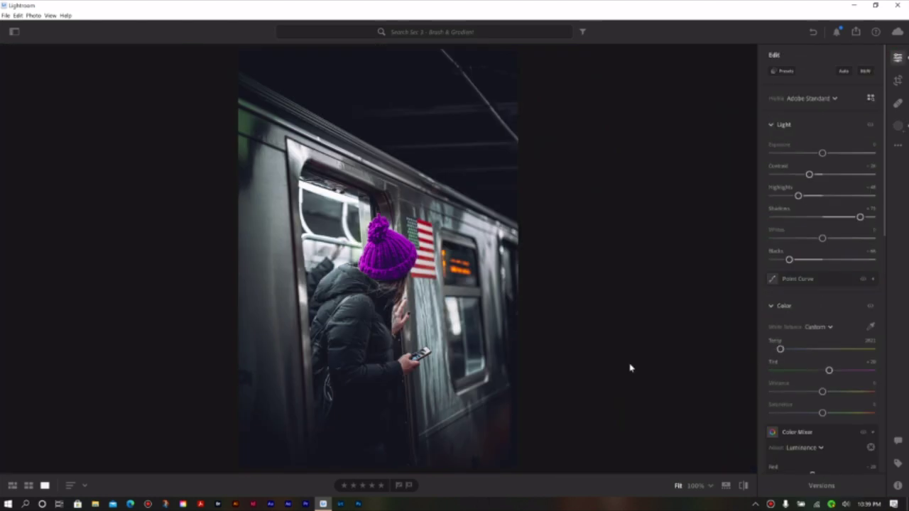
pyautogui.click(12, 486)
pyautogui.doubleClick(505, 132)
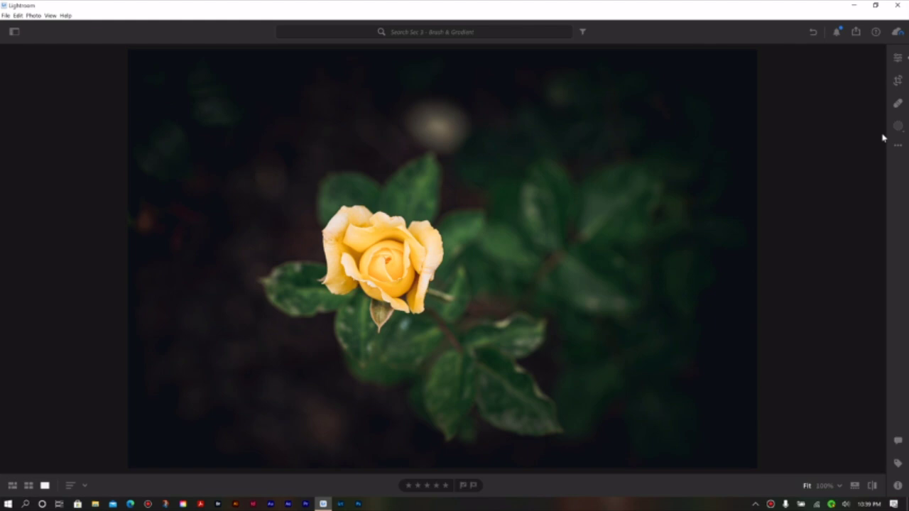
# Start a brush mask on the rose with size about 20, feather 60 and Auto Mask turned on.
pyautogui.click(899, 128)
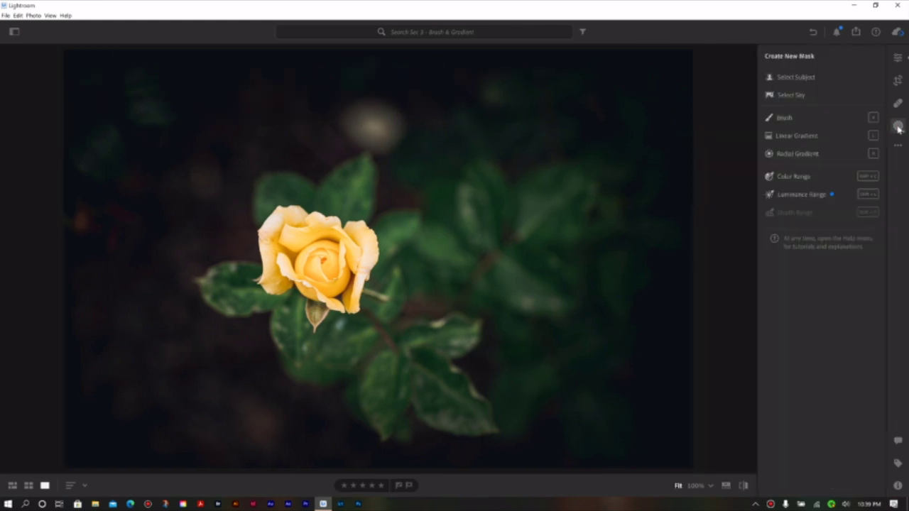
pyautogui.click(319, 270)
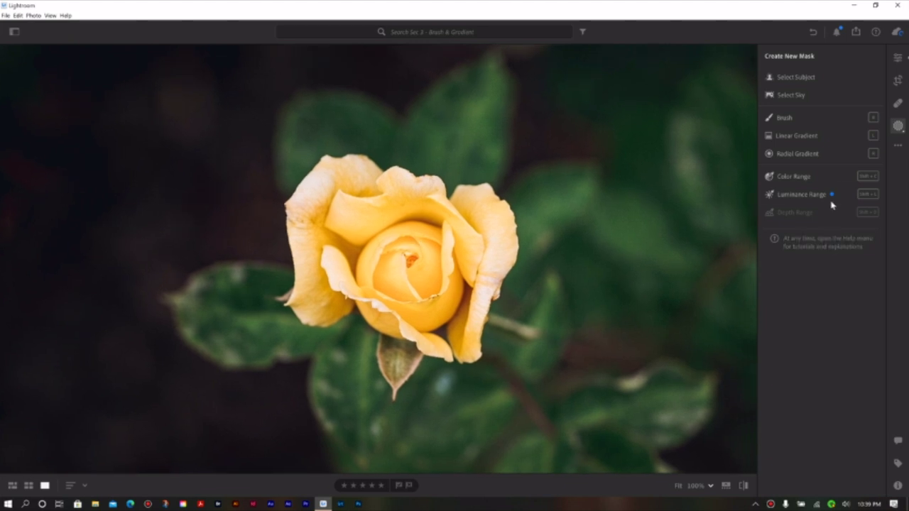
pyautogui.click(805, 126)
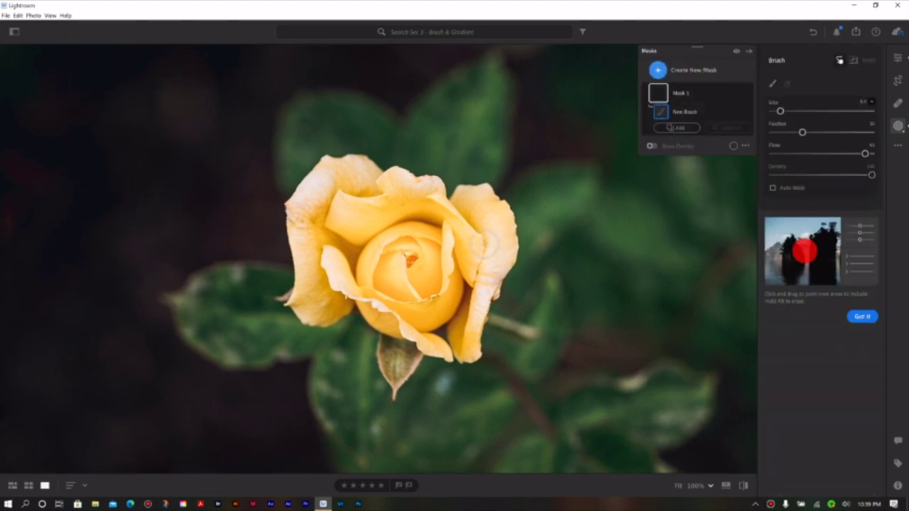
pyautogui.moveTo(780, 111); pyautogui.dragTo(832, 133)
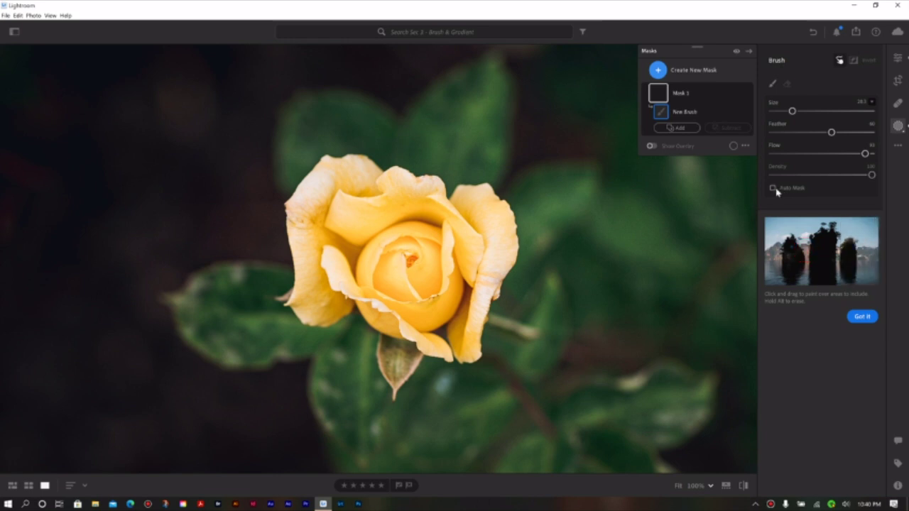
pyautogui.click(773, 187)
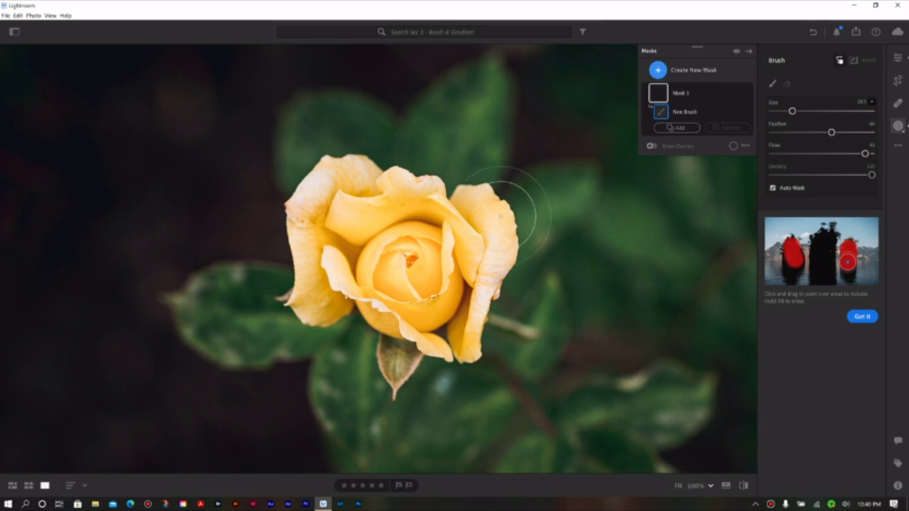
# Paint the brush mask broadly over the rose's outer and inner petals.
pyautogui.moveTo(515, 209)
pyautogui.mouseDown()
pyautogui.moveTo(487, 239)
pyautogui.moveTo(494, 243)
pyautogui.mouseUp()
pyautogui.moveTo(426, 177)
pyautogui.mouseDown()
pyautogui.moveTo(404, 214)
pyautogui.moveTo(341, 204)
pyautogui.moveTo(304, 229)
pyautogui.moveTo(325, 268)
pyautogui.moveTo(313, 288)
pyautogui.moveTo(323, 313)
pyautogui.moveTo(341, 299)
pyautogui.mouseUp()
pyautogui.moveTo(384, 270)
pyautogui.mouseDown()
pyautogui.moveTo(426, 320)
pyautogui.moveTo(440, 267)
pyautogui.moveTo(415, 267)
pyautogui.moveTo(441, 227)
pyautogui.moveTo(437, 206)
pyautogui.moveTo(416, 188)
pyautogui.moveTo(359, 186)
pyautogui.moveTo(334, 162)
pyautogui.moveTo(288, 213)
pyautogui.moveTo(428, 280)
pyautogui.moveTo(491, 277)
pyautogui.moveTo(497, 305)
pyautogui.moveTo(455, 331)
pyautogui.moveTo(390, 335)
pyautogui.moveTo(376, 320)
pyautogui.moveTo(473, 335)
pyautogui.moveTo(643, 181)
pyautogui.mouseUp()
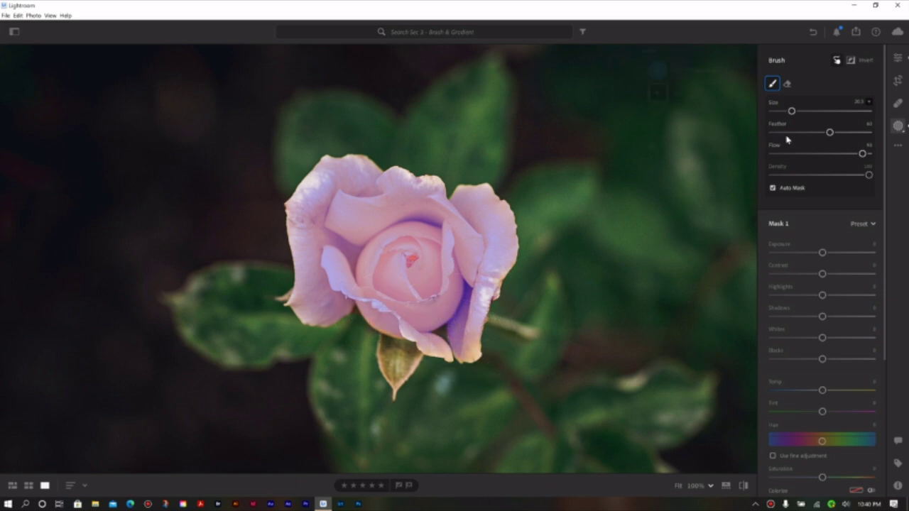
# Reduce the brush size to 7.1 and paint in the remaining petal areas and edges of the rose.
pyautogui.moveTo(791, 112); pyautogui.dragTo(778, 112)
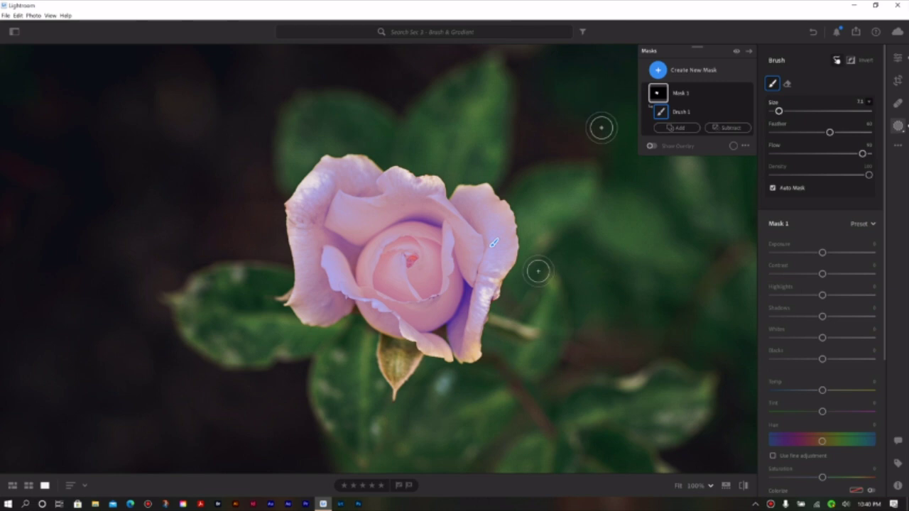
pyautogui.moveTo(502, 277)
pyautogui.mouseDown()
pyautogui.moveTo(511, 266)
pyautogui.moveTo(465, 324)
pyautogui.moveTo(478, 357)
pyautogui.moveTo(444, 343)
pyautogui.moveTo(428, 352)
pyautogui.moveTo(425, 331)
pyautogui.moveTo(398, 320)
pyautogui.mouseUp()
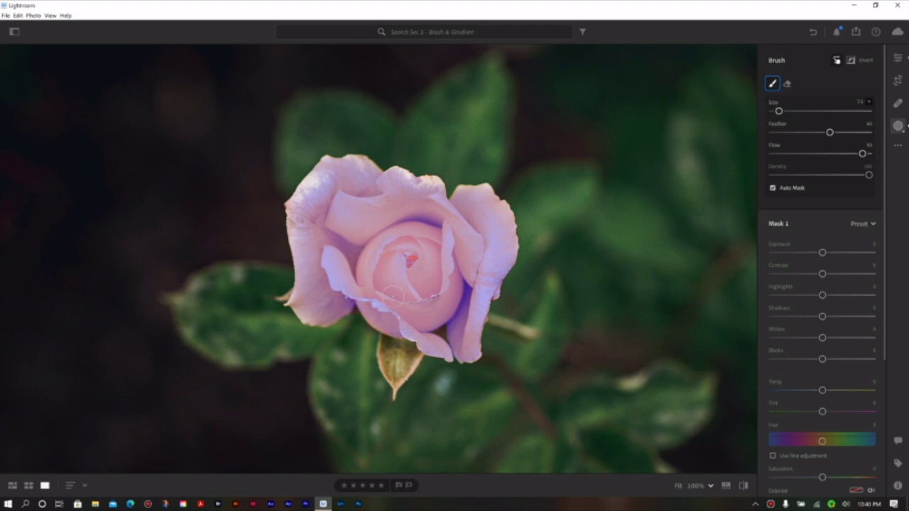
pyautogui.moveTo(313, 243)
pyautogui.mouseDown()
pyautogui.moveTo(339, 174)
pyautogui.moveTo(309, 191)
pyautogui.moveTo(301, 242)
pyautogui.moveTo(355, 184)
pyautogui.mouseUp()
pyautogui.moveTo(412, 188)
pyautogui.mouseDown()
pyautogui.moveTo(422, 181)
pyautogui.moveTo(358, 159)
pyautogui.moveTo(313, 168)
pyautogui.mouseUp()
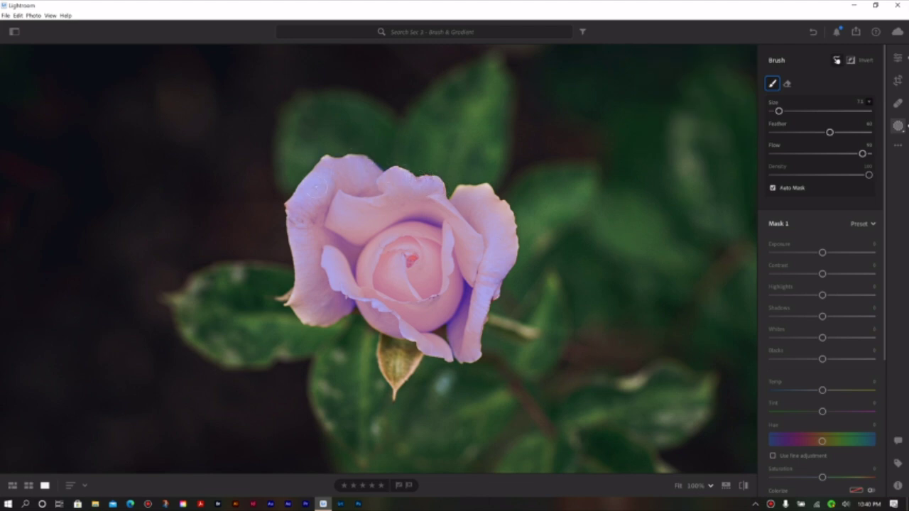
pyautogui.moveTo(301, 284)
pyautogui.mouseDown()
pyautogui.moveTo(282, 298)
pyautogui.moveTo(313, 316)
pyautogui.moveTo(343, 309)
pyautogui.mouseUp()
pyautogui.moveTo(426, 300); pyautogui.dragTo(398, 310)
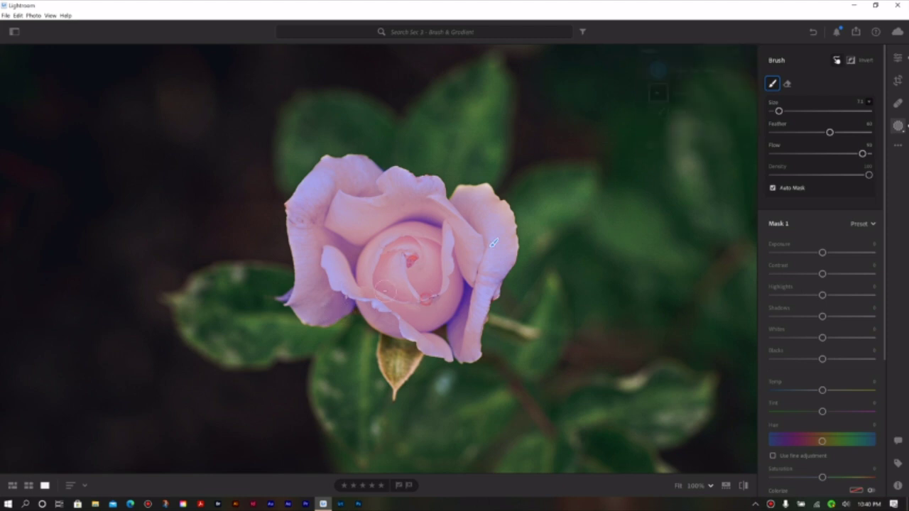
pyautogui.moveTo(489, 253); pyautogui.dragTo(494, 242)
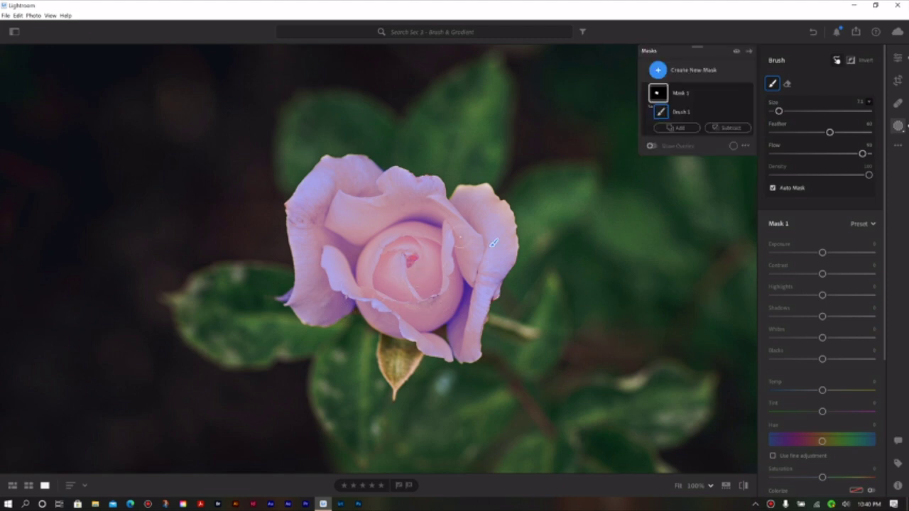
pyautogui.moveTo(465, 183)
pyautogui.mouseDown()
pyautogui.moveTo(505, 204)
pyautogui.moveTo(508, 338)
pyautogui.mouseUp()
# Shift the rose mask's hue slightly toward red to turn the yellow petals peach.
pyautogui.press('\\')
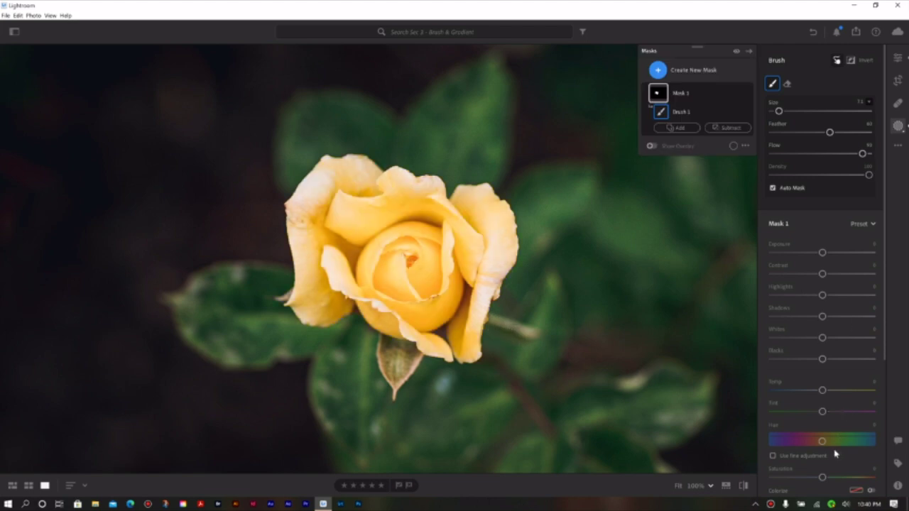
pyautogui.moveTo(823, 443); pyautogui.dragTo(817, 446)
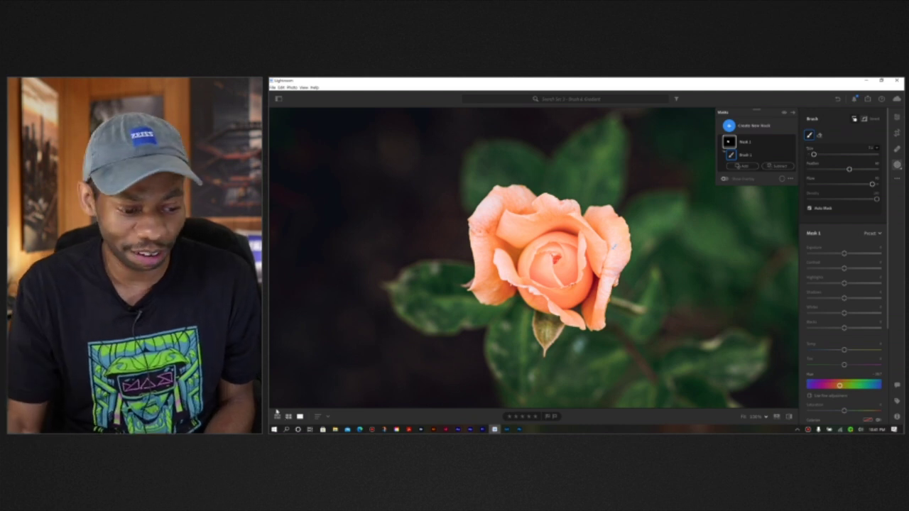
# Open the blue umbrella street photo from the Brush & Gradient album at a close-up view of the umbrella.
pyautogui.click(277, 417)
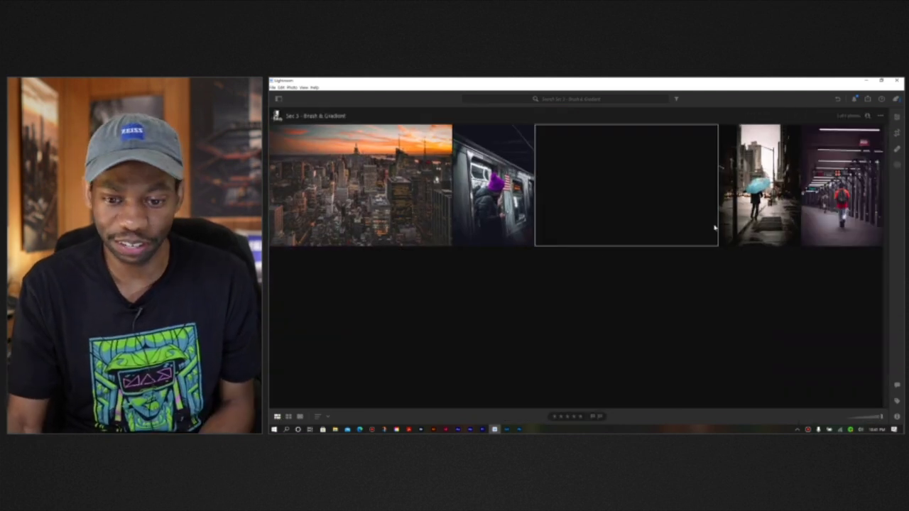
pyautogui.doubleClick(761, 199)
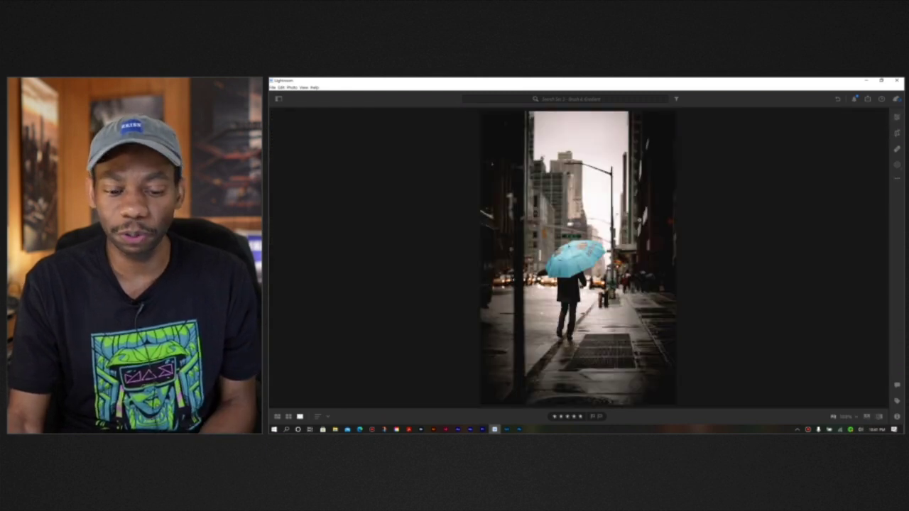
pyautogui.click(591, 258)
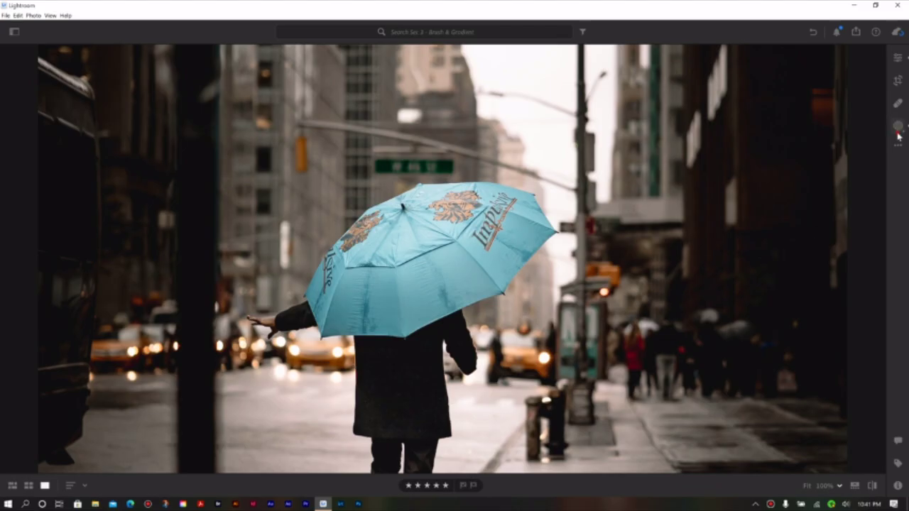
# Add a new Color Range mask sampled from the umbrella's blue fabric.
pyautogui.click(898, 126)
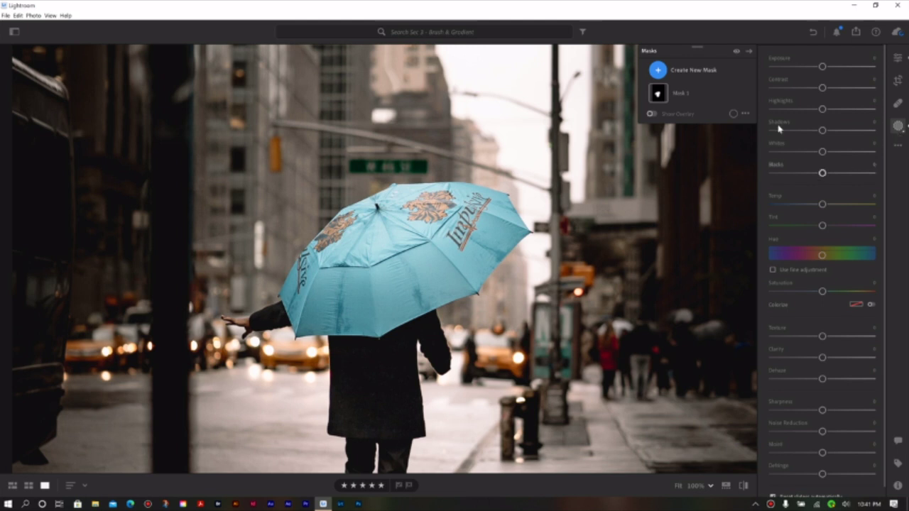
pyautogui.click(659, 71)
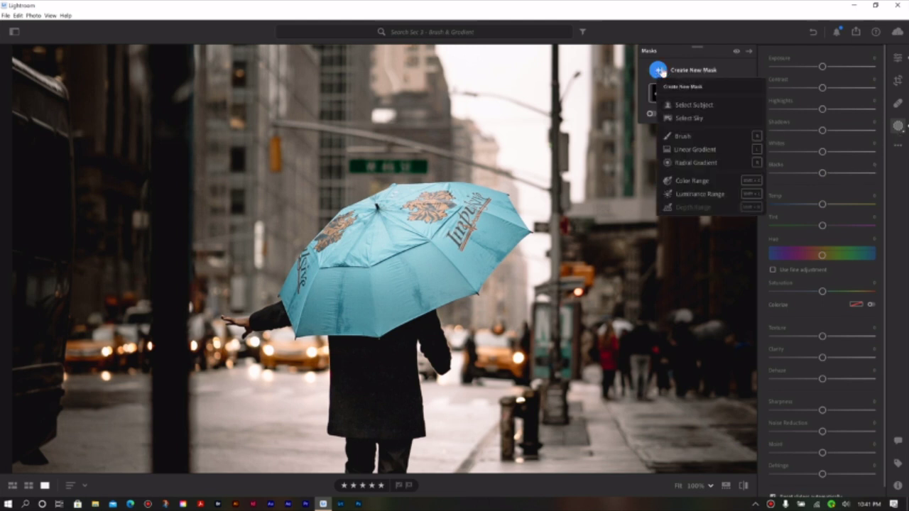
pyautogui.click(674, 181)
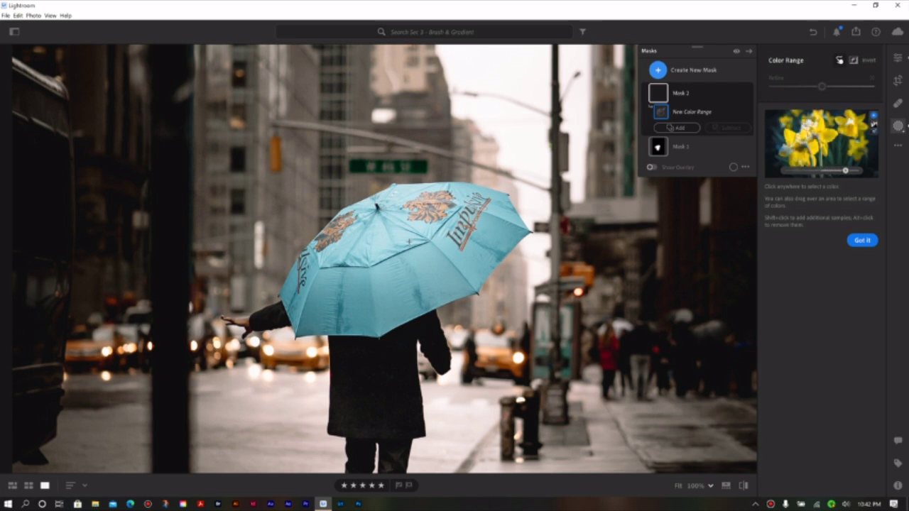
pyautogui.click(411, 237)
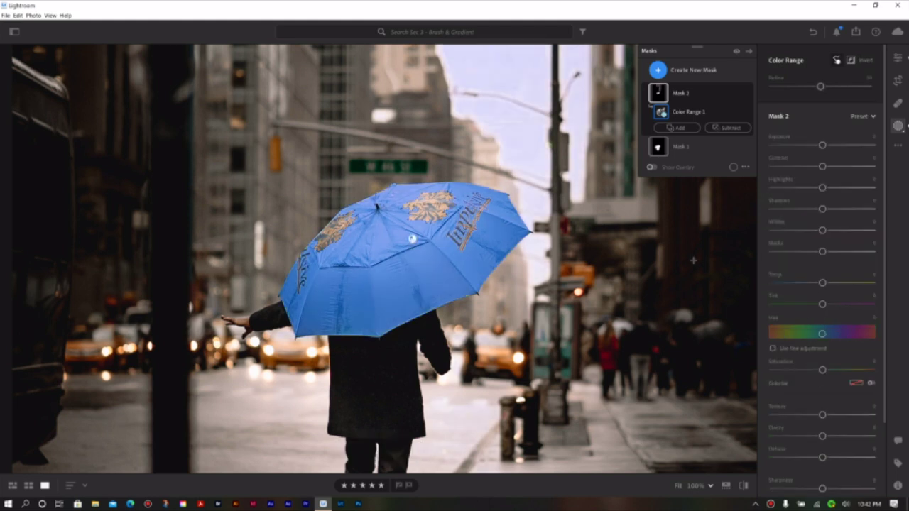
# Shift the Color Range mask's hue to about -51 for a green umbrella, and compare with the mask hidden and shown.
pyautogui.moveTo(822, 334); pyautogui.dragTo(810, 339)
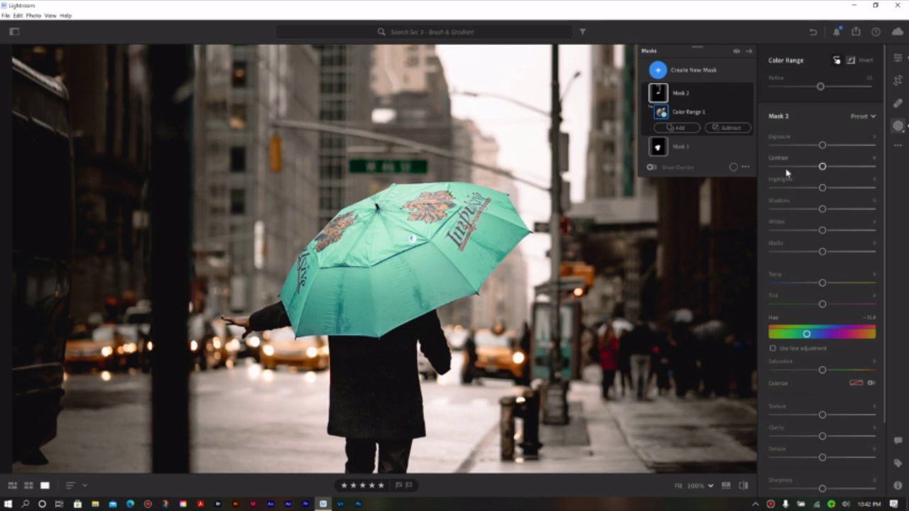
pyautogui.moveTo(742, 98)
pyautogui.click(749, 93)
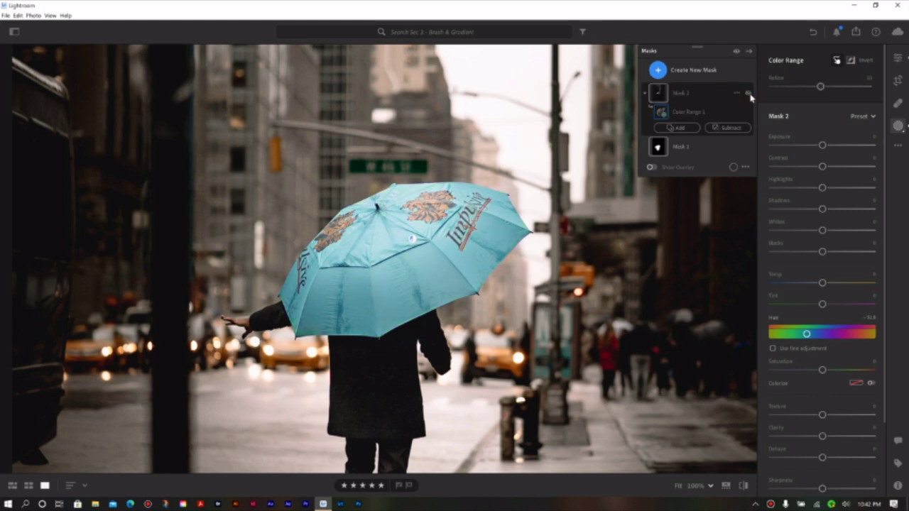
pyautogui.click(750, 94)
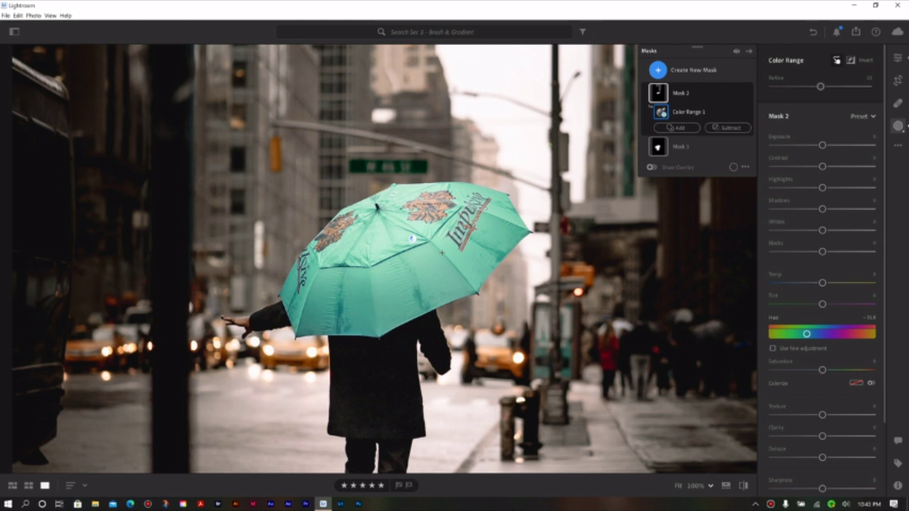
# Switch to the Sec 4 - Color Grading album and open its second photo, the dark city street with train tracks.
pyautogui.press('g')
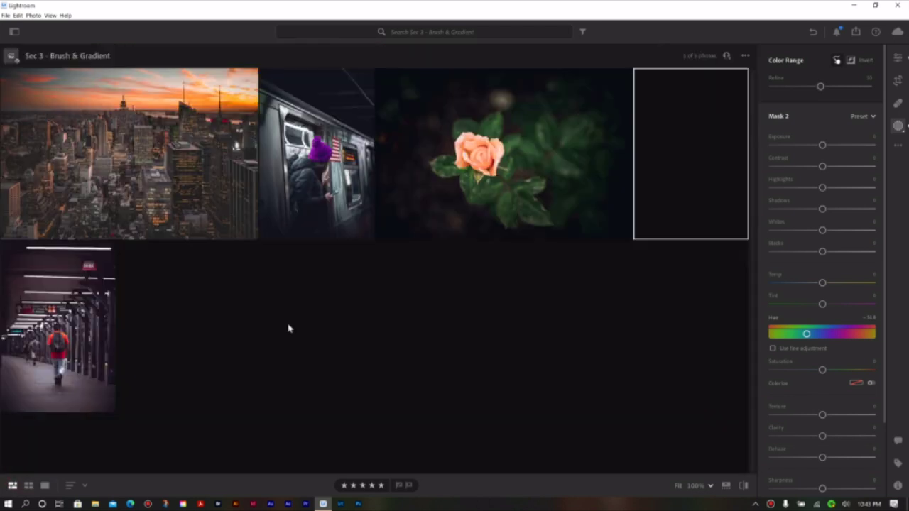
pyautogui.click(14, 31)
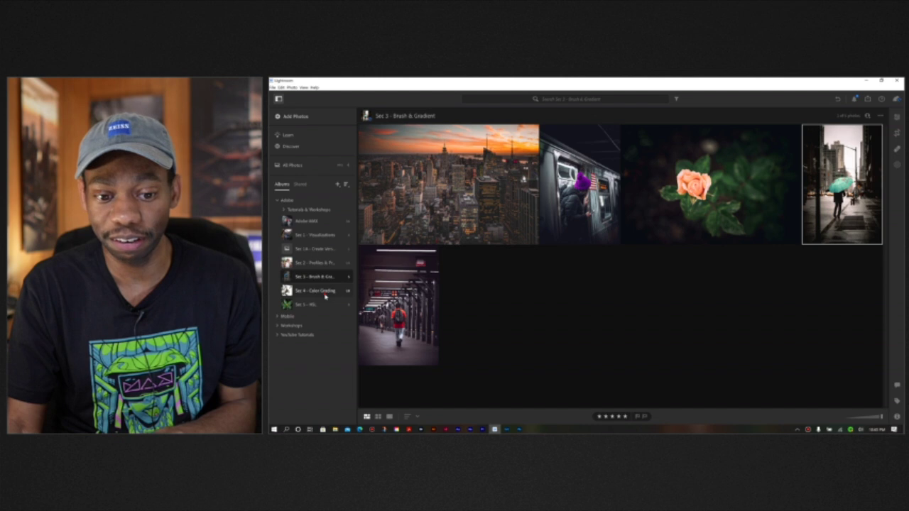
pyautogui.click(326, 296)
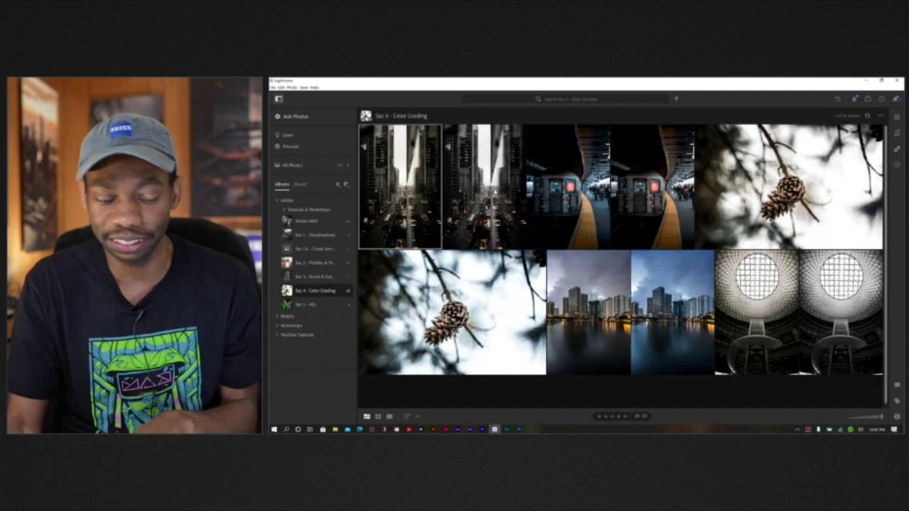
pyautogui.doubleClick(498, 193)
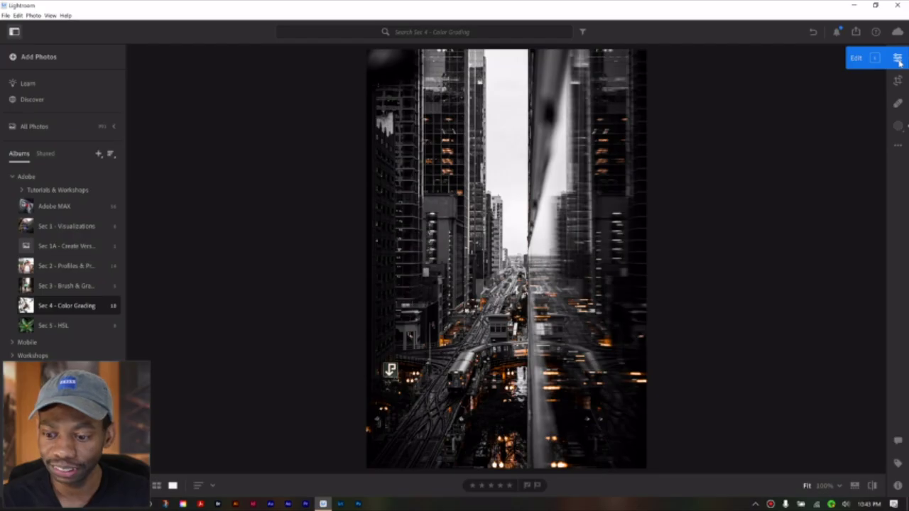
# Tint the shadows yellow-green in Color Grading with a hue of about 86 and a saturation of about 13.
pyautogui.click(898, 62)
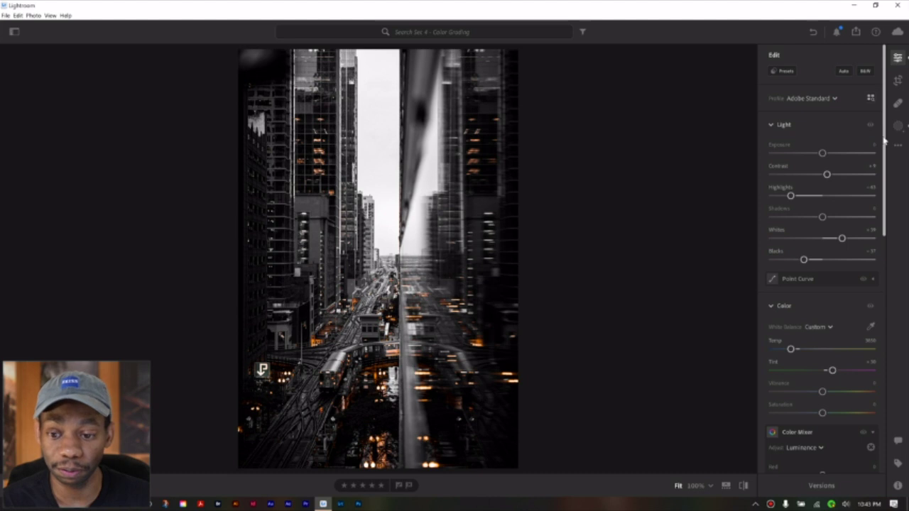
pyautogui.scroll(-2, 885, 189)
pyautogui.scroll(-5, 879, 233)
pyautogui.scroll(2, 876, 260)
pyautogui.scroll(-2, 876, 228)
pyautogui.scroll(2, 876, 249)
pyautogui.scroll(-1, 875, 234)
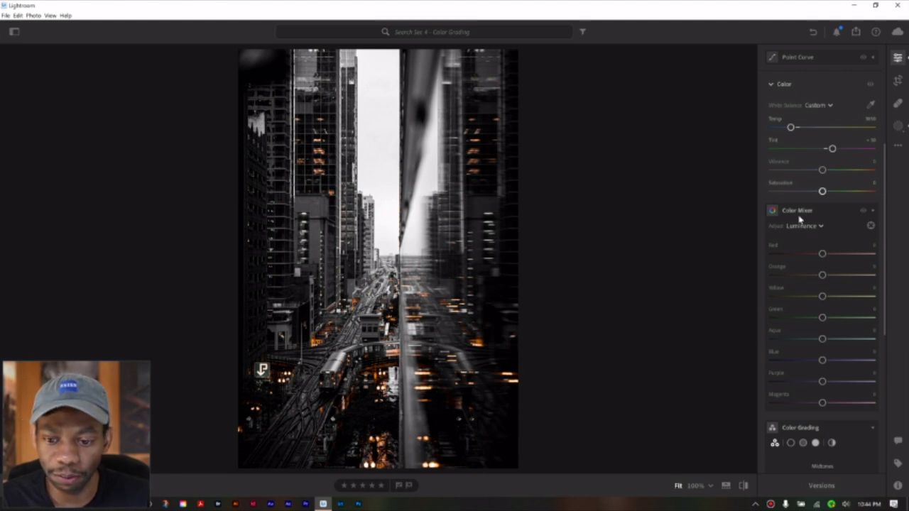
pyautogui.scroll(-5, 864, 298)
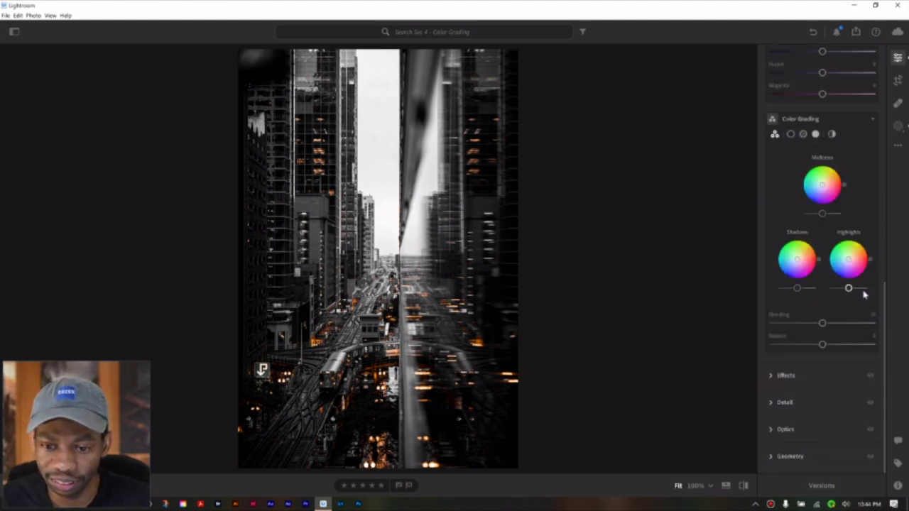
pyautogui.scroll(2, 864, 294)
pyautogui.click(791, 214)
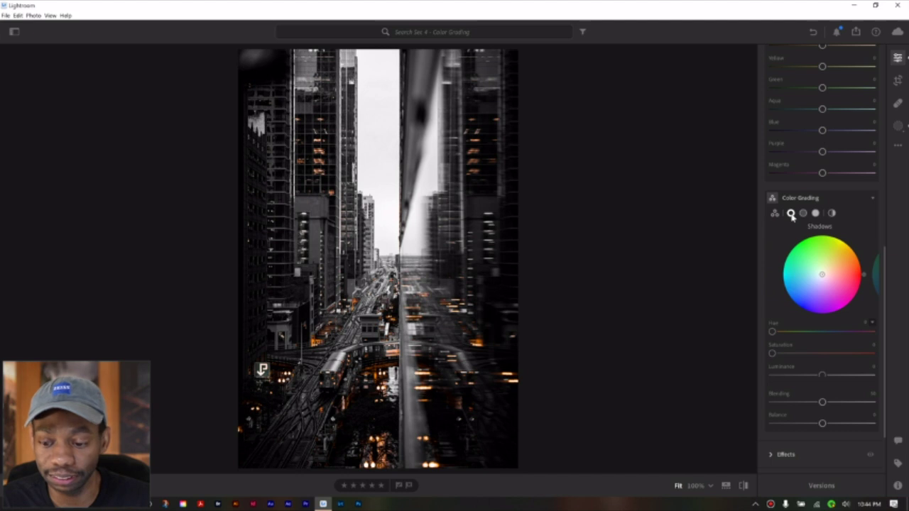
pyautogui.moveTo(784, 335); pyautogui.dragTo(787, 357)
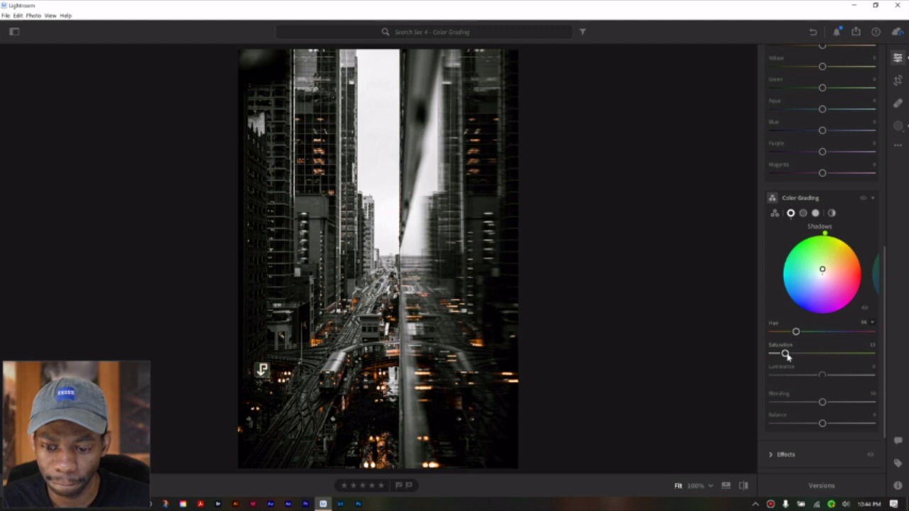
# Tint the Color Grading highlights warm yellow with hue 47 and saturation 15, and raise Blending to 100.
pyautogui.click(817, 213)
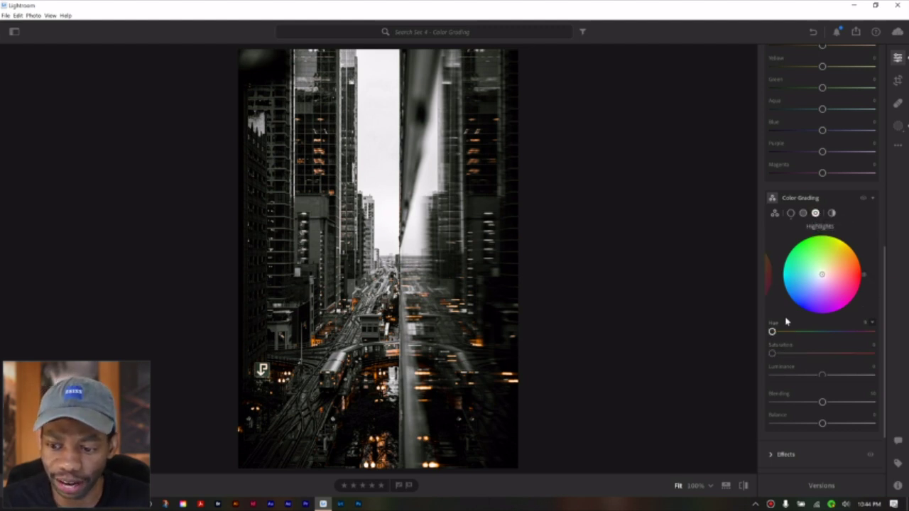
pyautogui.moveTo(773, 331)
pyautogui.mouseDown()
pyautogui.moveTo(785, 331)
pyautogui.moveTo(787, 353)
pyautogui.mouseUp()
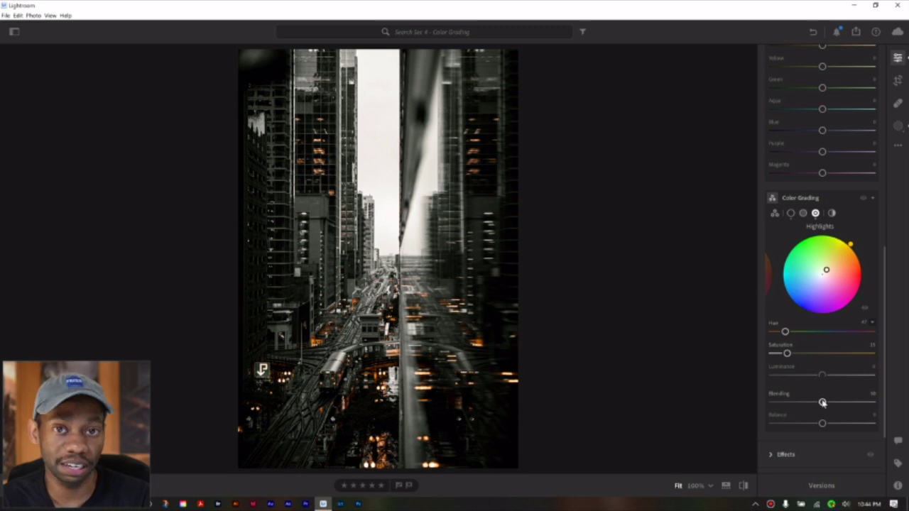
pyautogui.moveTo(823, 403); pyautogui.dragTo(874, 403)
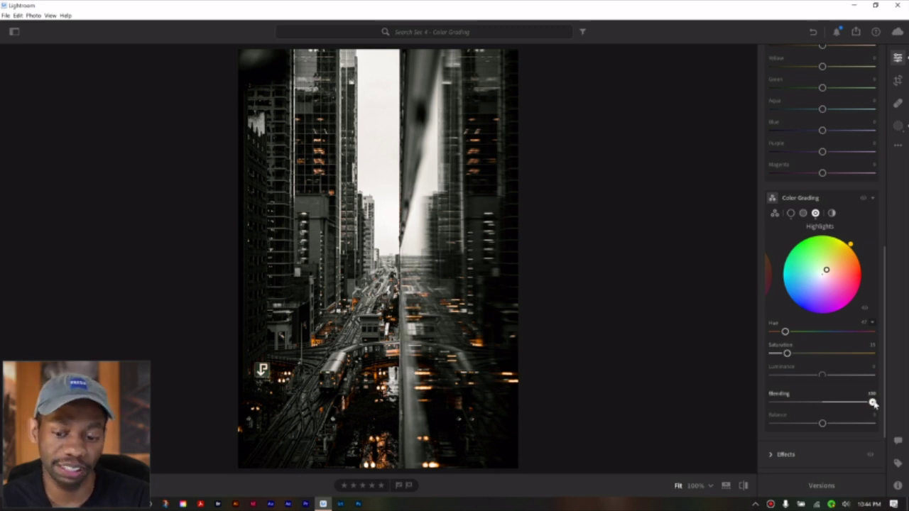
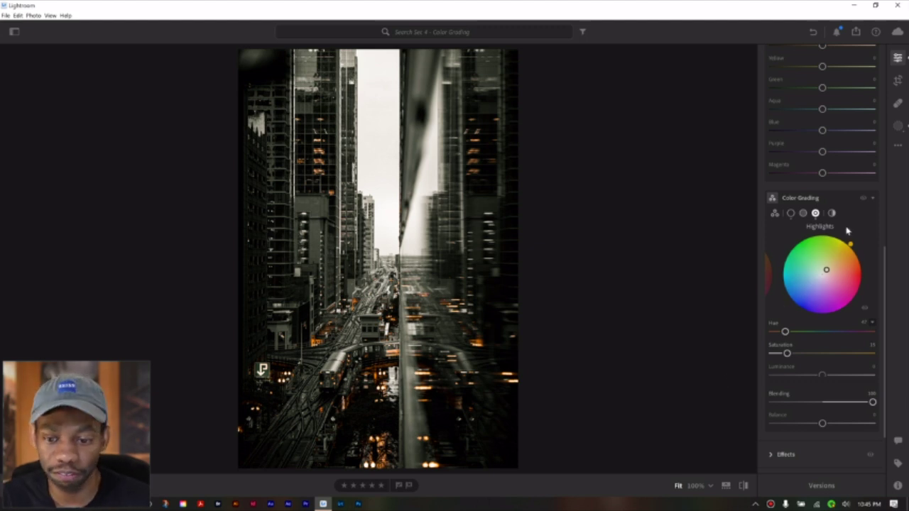
# Compare the city street photo with Color Grading hidden and shown, and open the album's second pine cone photo for editing.
pyautogui.click(864, 201)
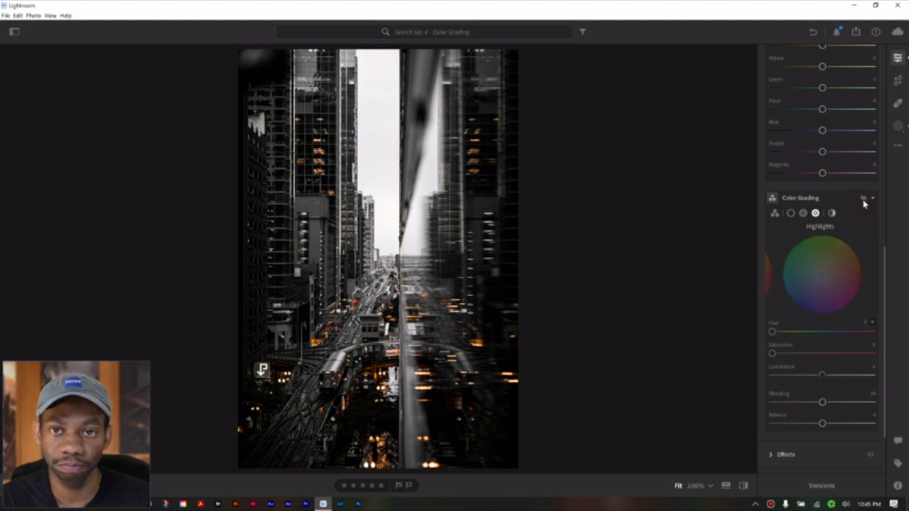
pyautogui.click(864, 202)
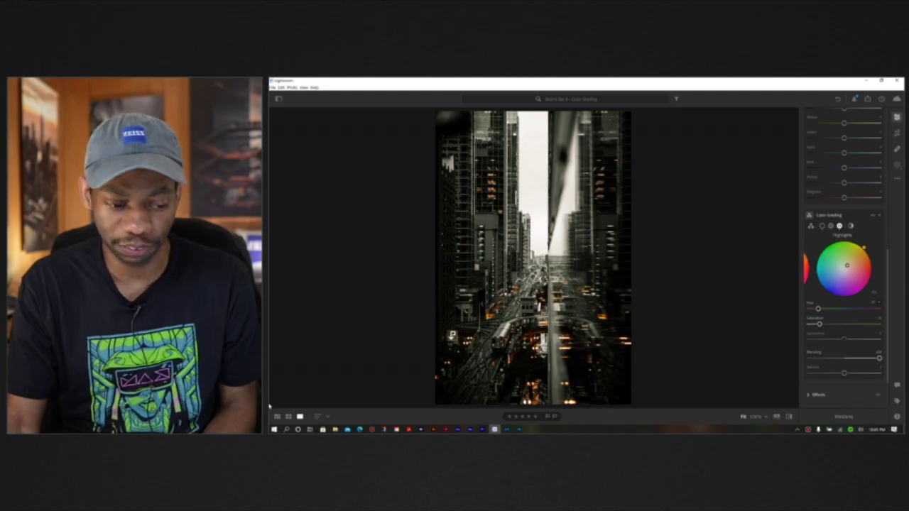
pyautogui.click(277, 417)
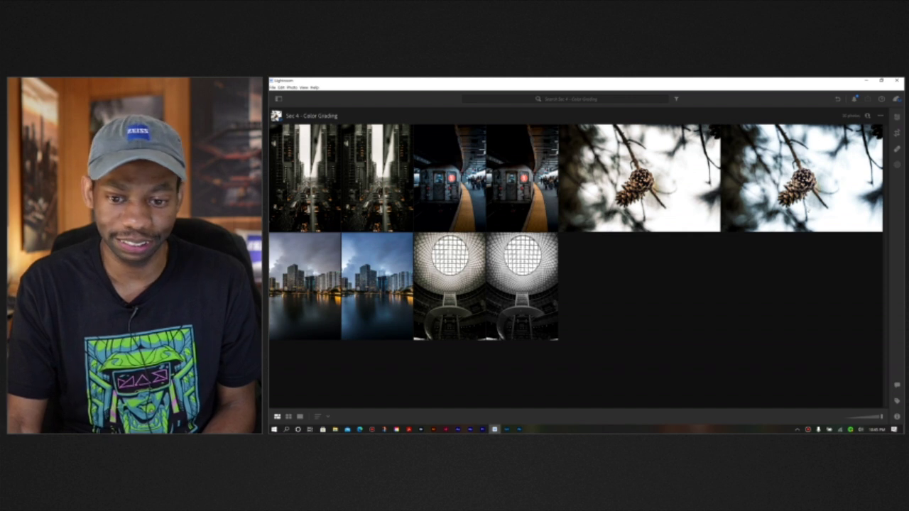
pyautogui.doubleClick(807, 206)
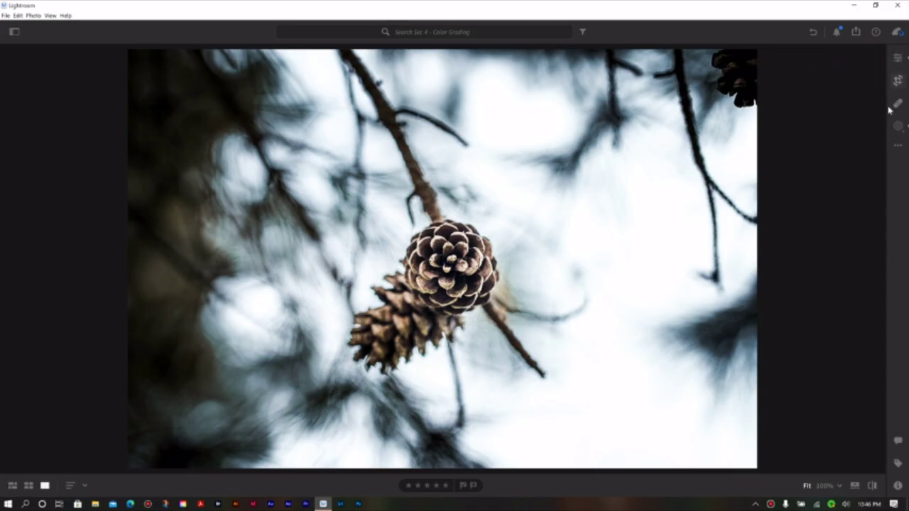
pyautogui.click(898, 60)
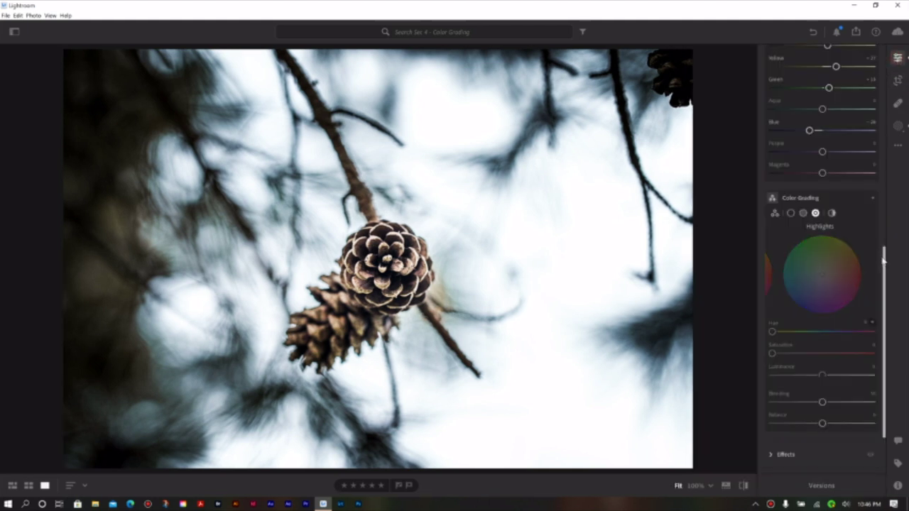
# Tint the pine cone photo's shadows warm yellow in Color Grading with a hue of about 44 and a saturation of about 10.
pyautogui.click(791, 213)
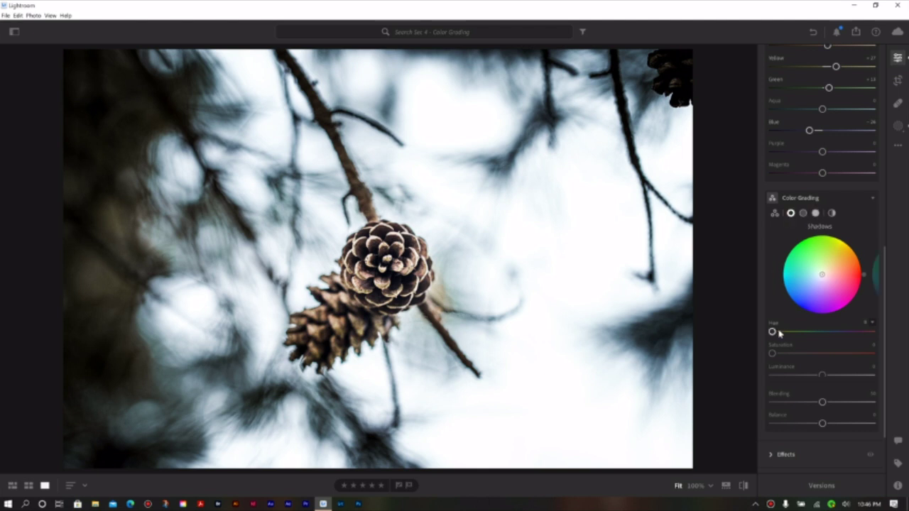
pyautogui.moveTo(773, 331); pyautogui.dragTo(784, 332)
pyautogui.moveTo(824, 282)
pyautogui.mouseDown()
pyautogui.moveTo(824, 258)
pyautogui.moveTo(814, 278)
pyautogui.moveTo(837, 274)
pyautogui.moveTo(826, 273)
pyautogui.mouseUp()
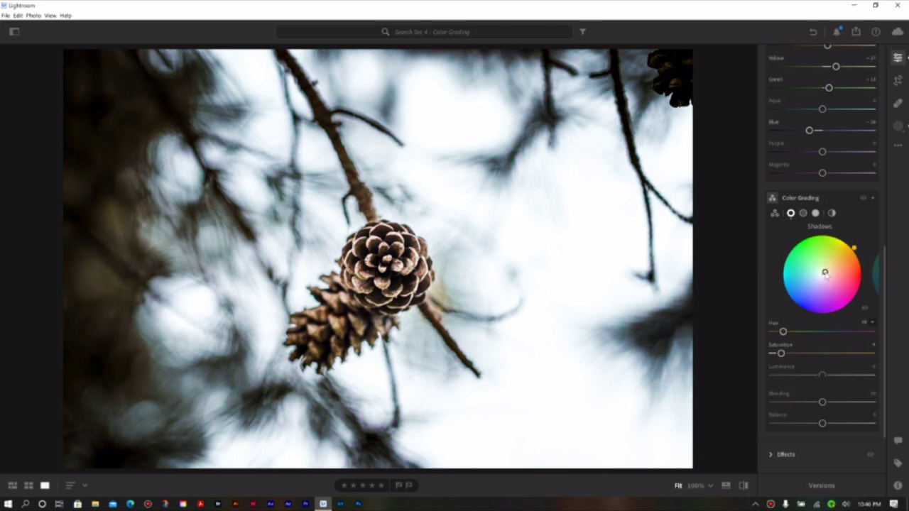
pyautogui.moveTo(826, 275); pyautogui.dragTo(842, 254)
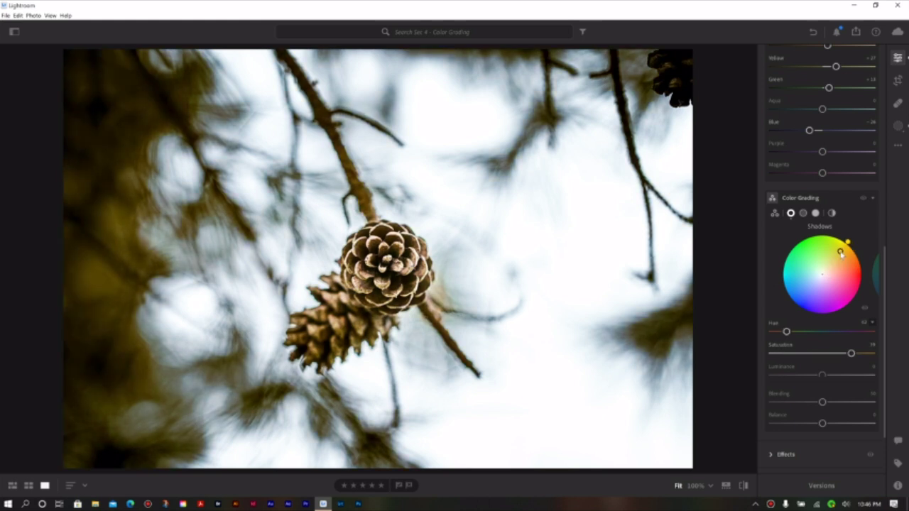
pyautogui.moveTo(842, 254); pyautogui.dragTo(832, 271)
pyautogui.moveTo(778, 334)
pyautogui.mouseDown()
pyautogui.moveTo(789, 355)
pyautogui.moveTo(782, 357)
pyautogui.mouseUp()
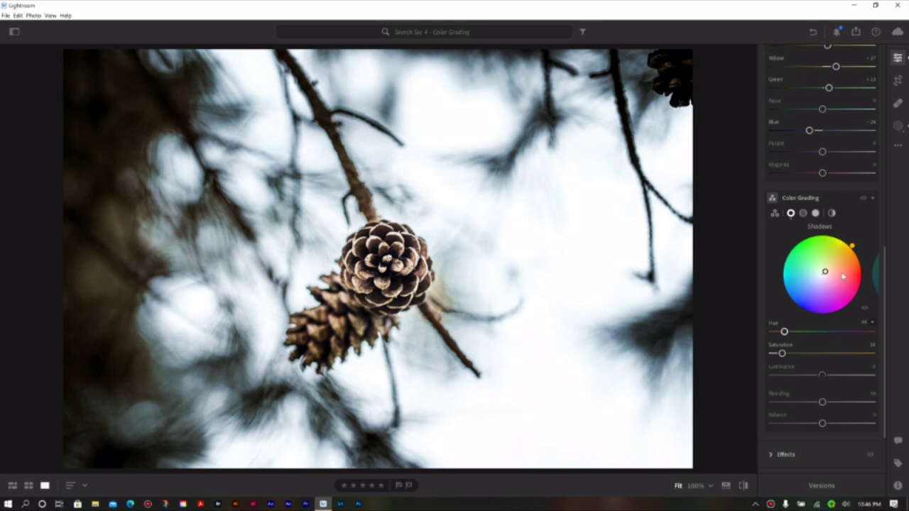
# Tint the Color Grading highlights warm yellow with hue about 44 and saturation about 40, and lower Balance to about -30.
pyautogui.click(815, 213)
pyautogui.moveTo(772, 332); pyautogui.dragTo(783, 330)
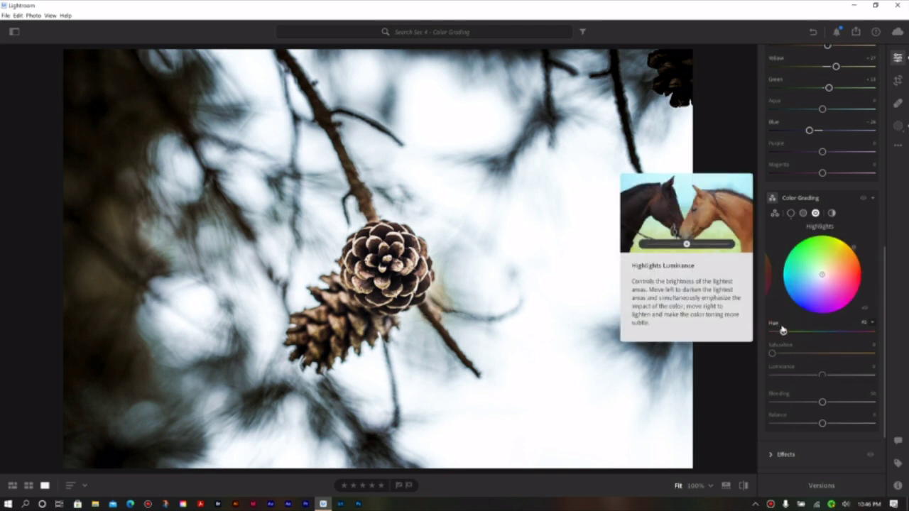
pyautogui.moveTo(773, 355); pyautogui.dragTo(773, 355)
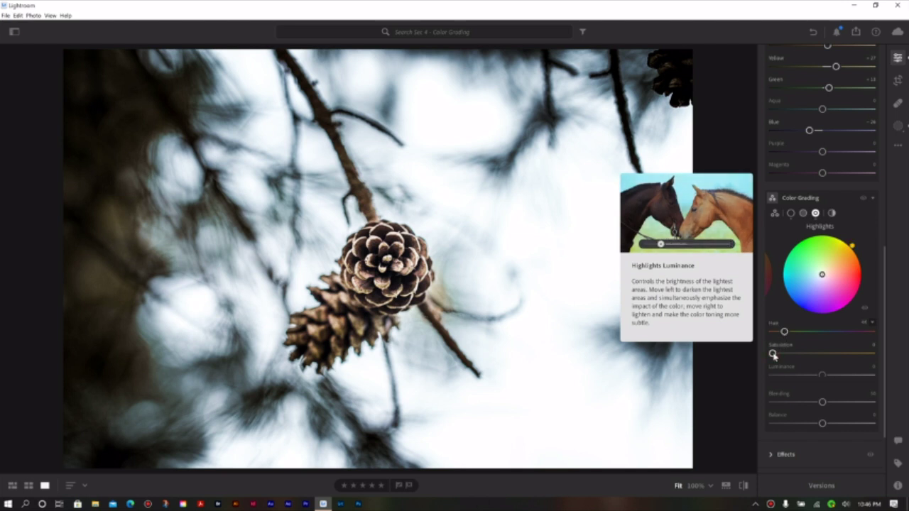
pyautogui.moveTo(773, 356); pyautogui.dragTo(814, 354)
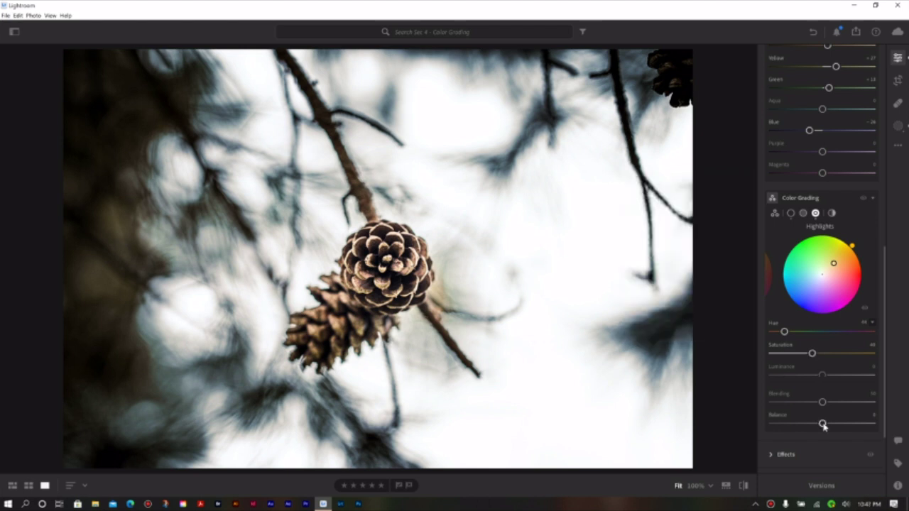
pyautogui.moveTo(823, 424); pyautogui.dragTo(808, 427)
# Raise the shadows saturation to 15 and Blending to about 88, and compare the photo with Color Grading hidden and shown.
pyautogui.click(791, 214)
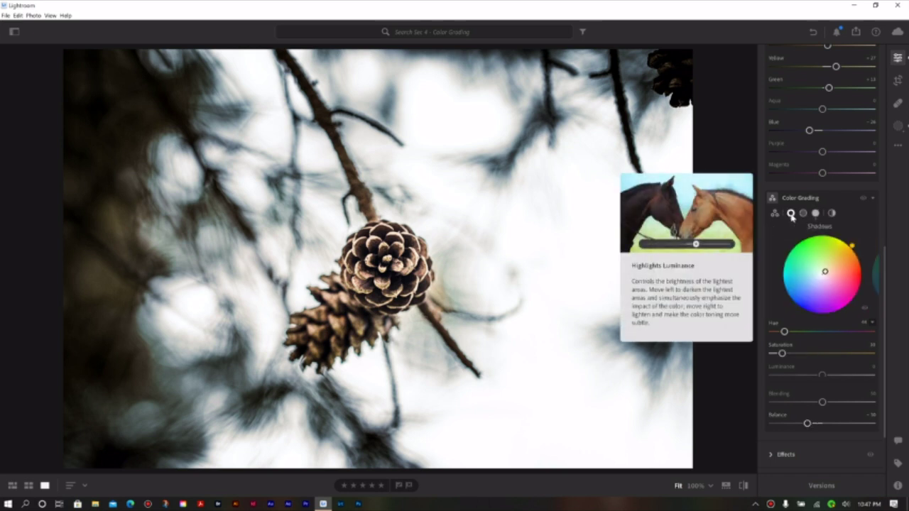
pyautogui.moveTo(782, 354); pyautogui.dragTo(787, 353)
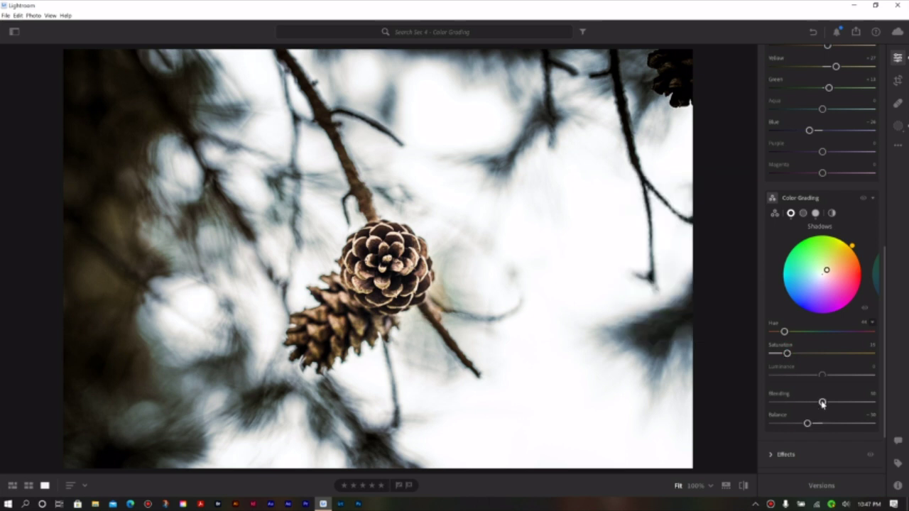
pyautogui.moveTo(823, 402); pyautogui.dragTo(854, 404)
pyautogui.moveTo(854, 403); pyautogui.dragTo(860, 402)
pyautogui.click(863, 199)
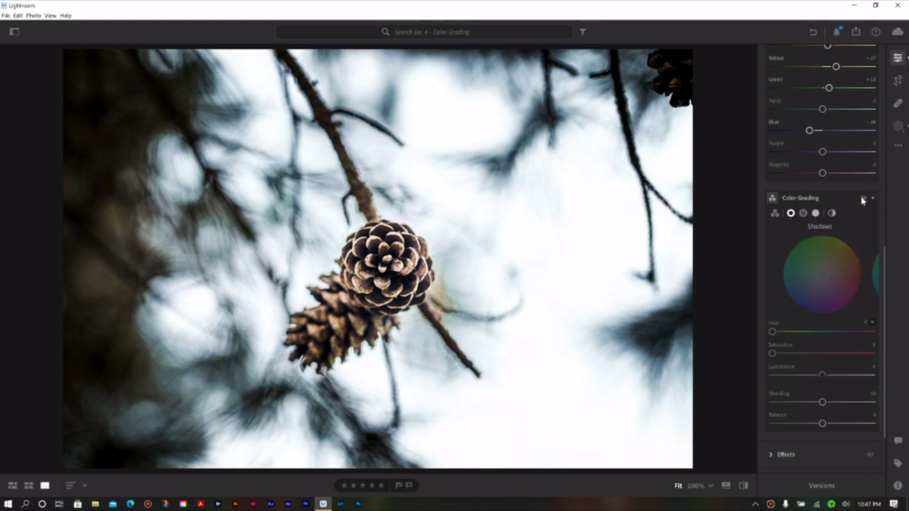
pyautogui.click(863, 200)
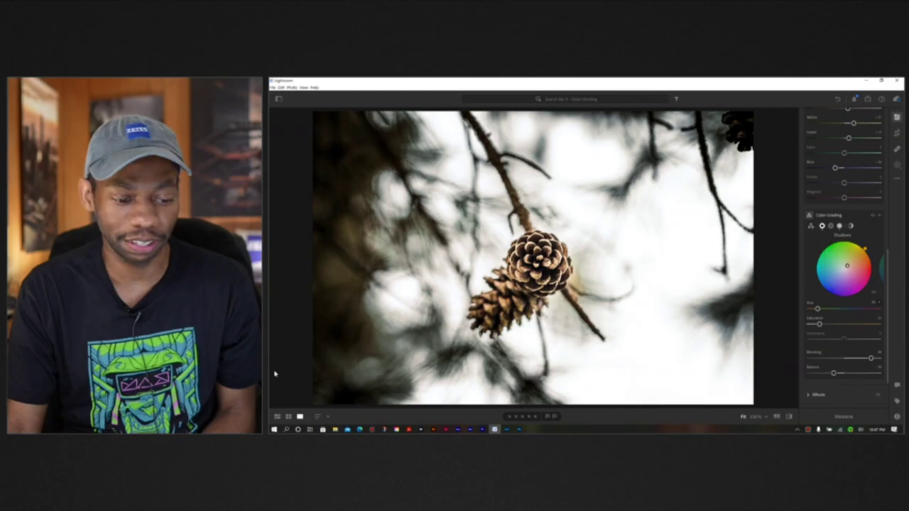
# Switch to the Sec 5 - HSL album and open its second photo, the green leaves with the orange butterfly, for editing.
pyautogui.click(277, 416)
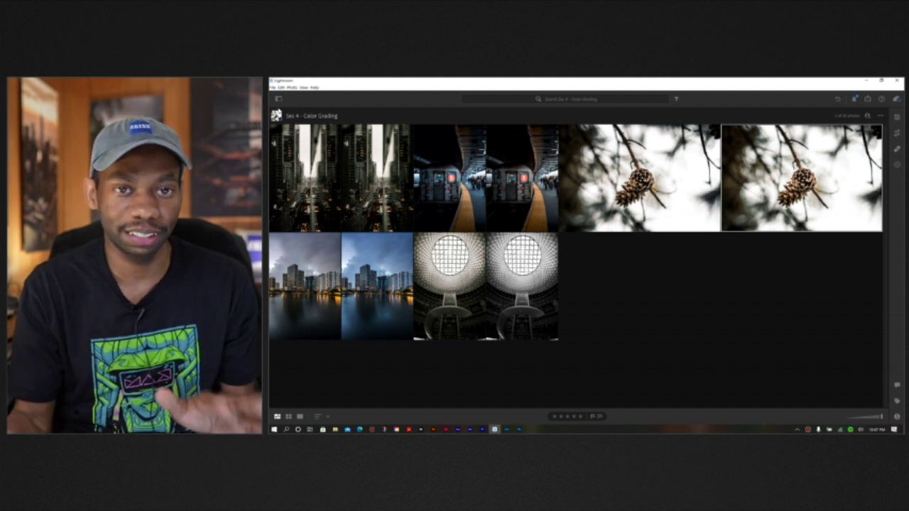
pyautogui.click(279, 99)
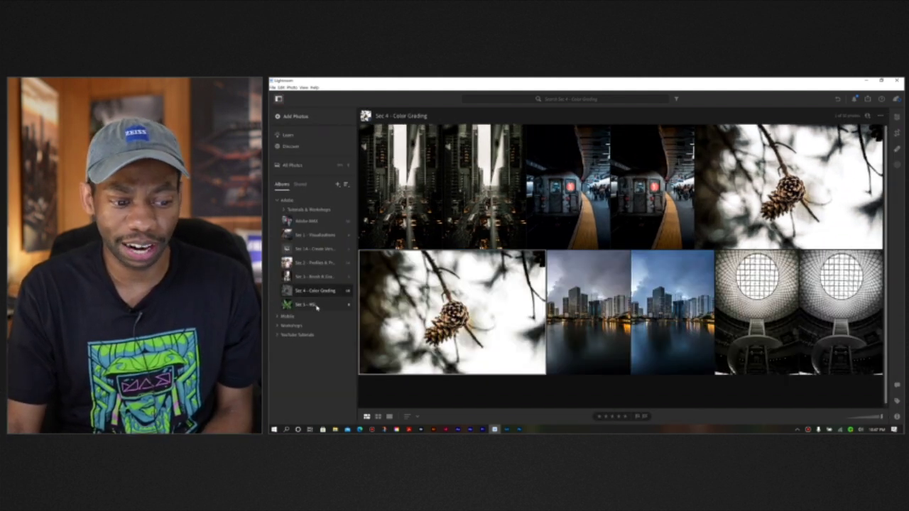
pyautogui.click(316, 306)
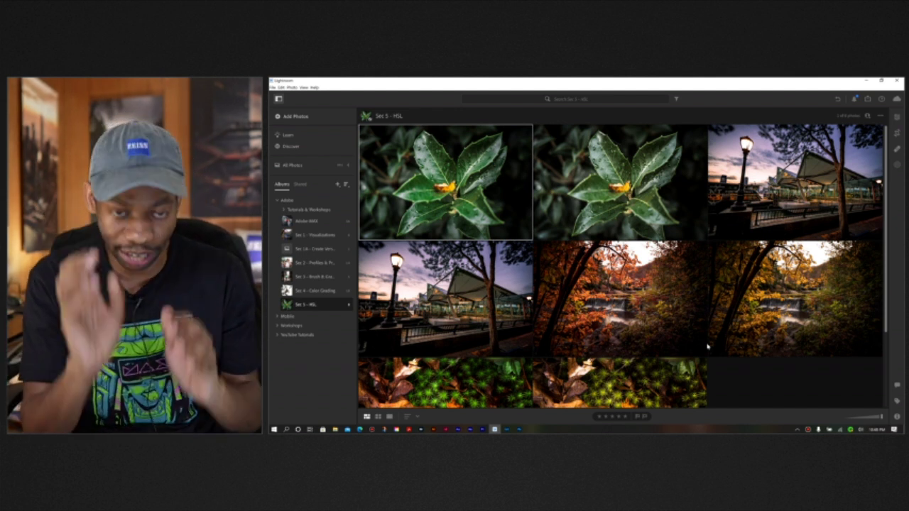
pyautogui.doubleClick(624, 199)
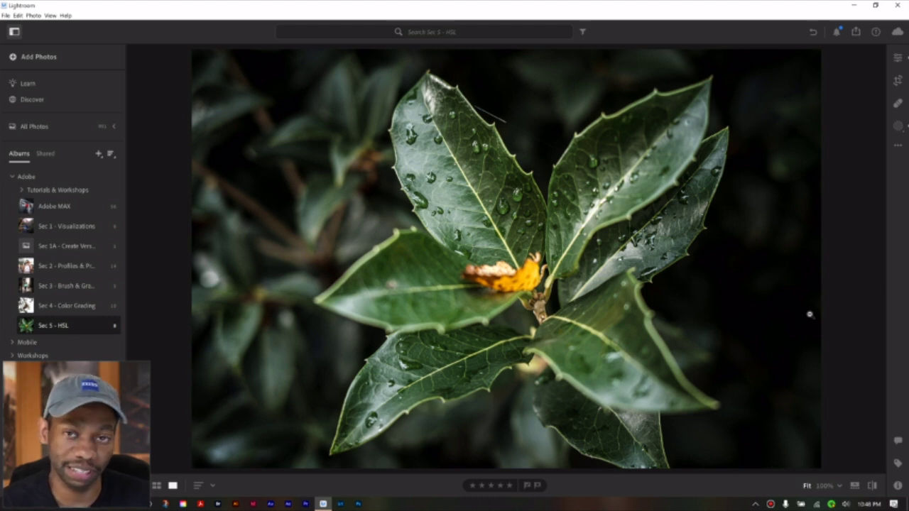
pyautogui.click(899, 59)
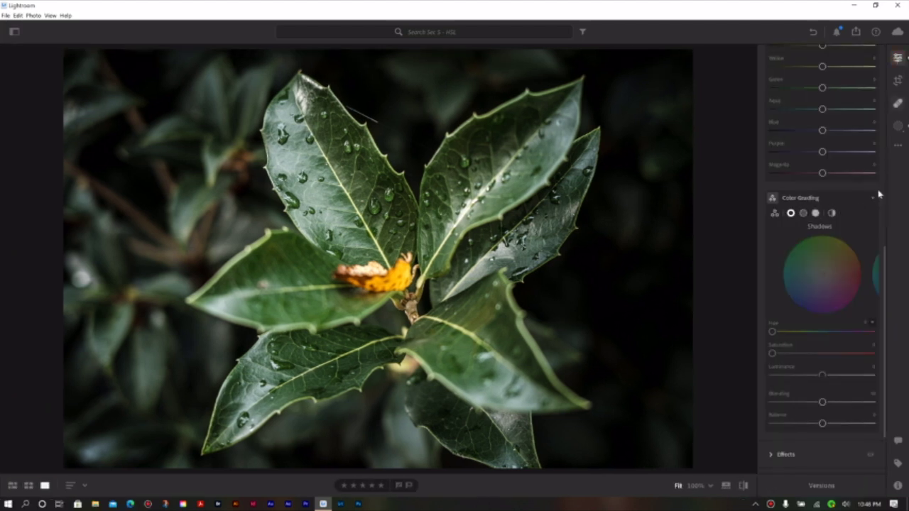
# Shift the leaves' hue with the Color Mixer's Target Adjustment tool to about +31 for green and +5 for yellow.
pyautogui.scroll(5, 876, 249)
pyautogui.scroll(-1, 875, 249)
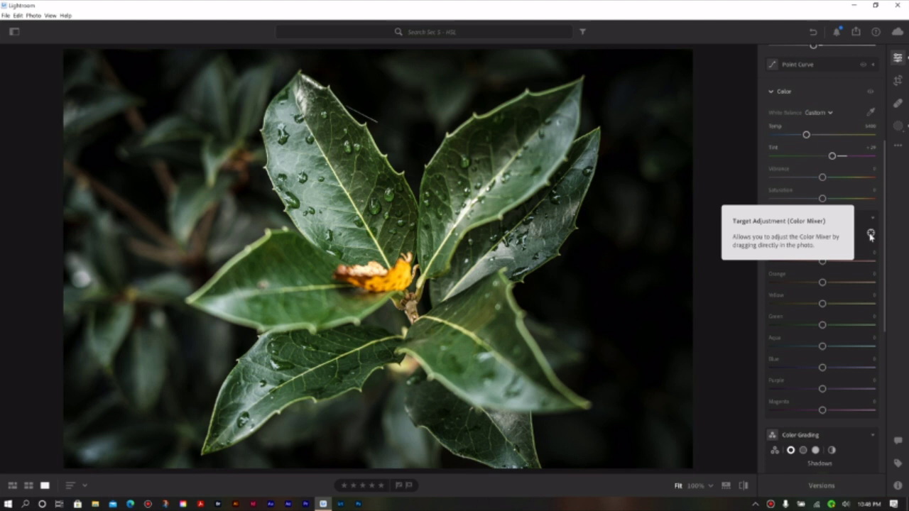
pyautogui.click(871, 233)
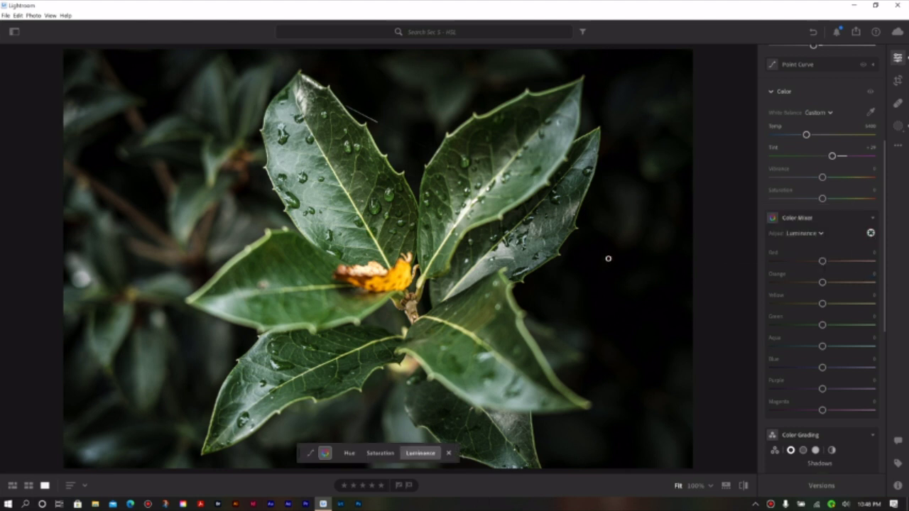
pyautogui.click(349, 453)
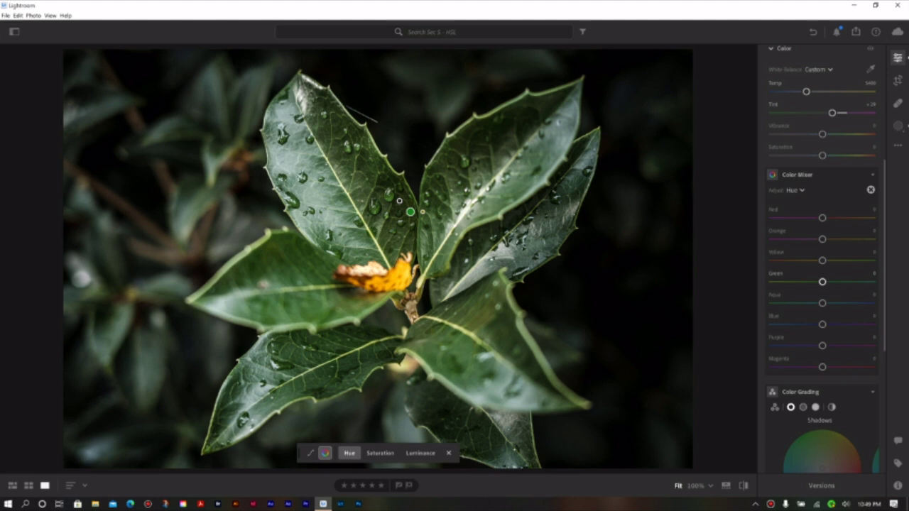
pyautogui.moveTo(399, 201); pyautogui.dragTo(361, 201)
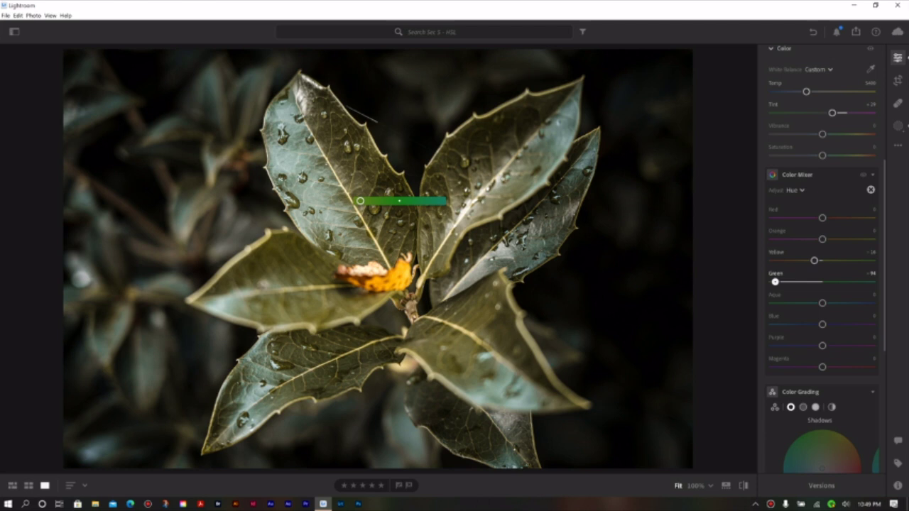
pyautogui.moveTo(360, 201); pyautogui.dragTo(422, 201)
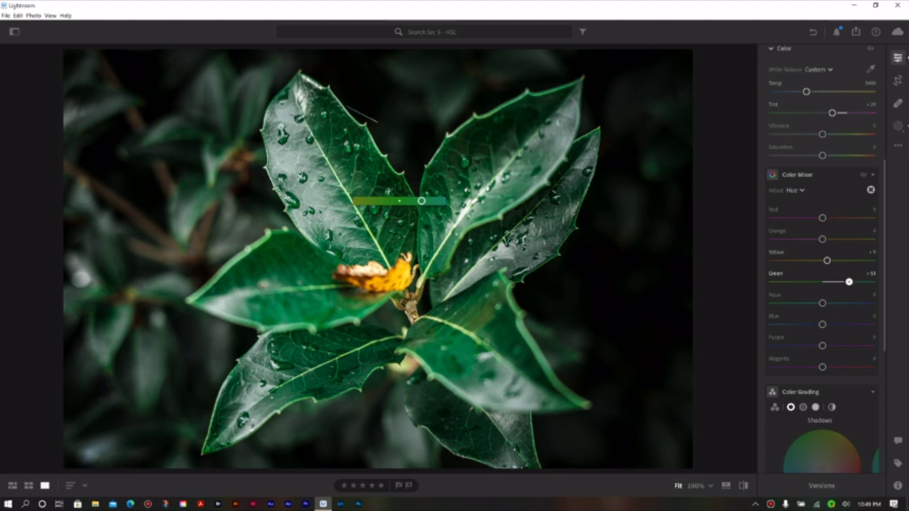
pyautogui.moveTo(421, 201); pyautogui.dragTo(410, 201)
pyautogui.moveTo(412, 201); pyautogui.dragTo(411, 211)
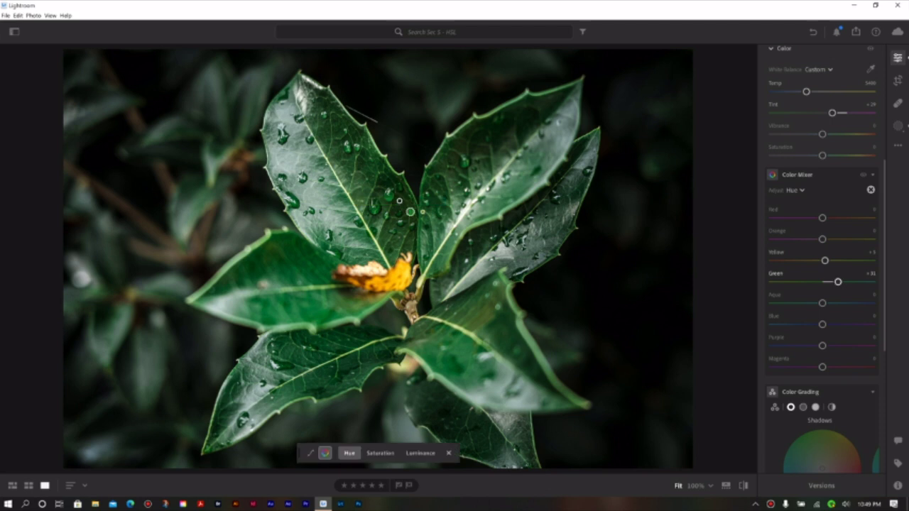
# Brighten the leaves with Target Adjustment set to Luminance, bringing green to about +20 and yellow to about +5.
pyautogui.click(384, 455)
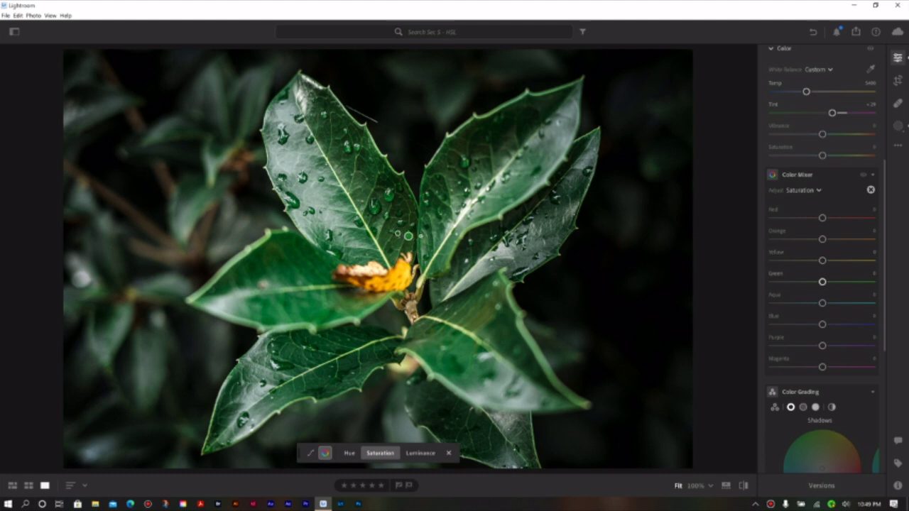
pyautogui.click(424, 455)
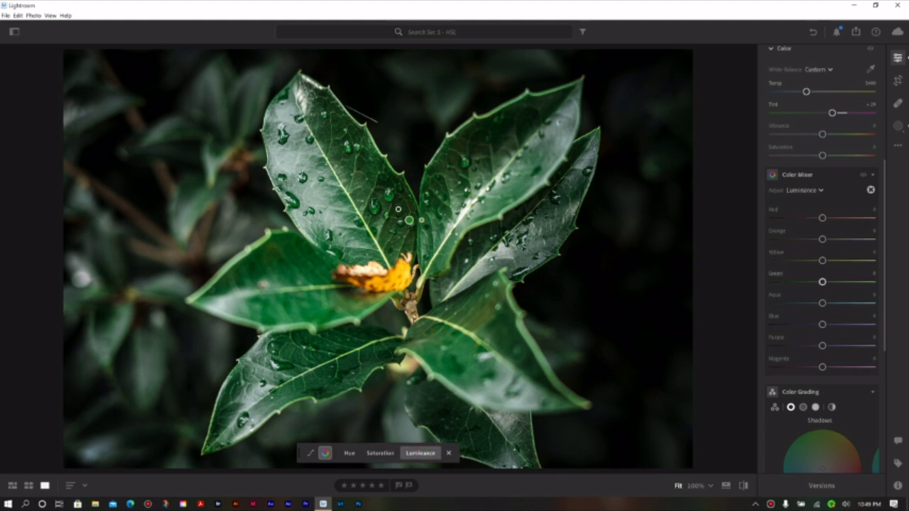
pyautogui.moveTo(409, 221); pyautogui.dragTo(406, 210)
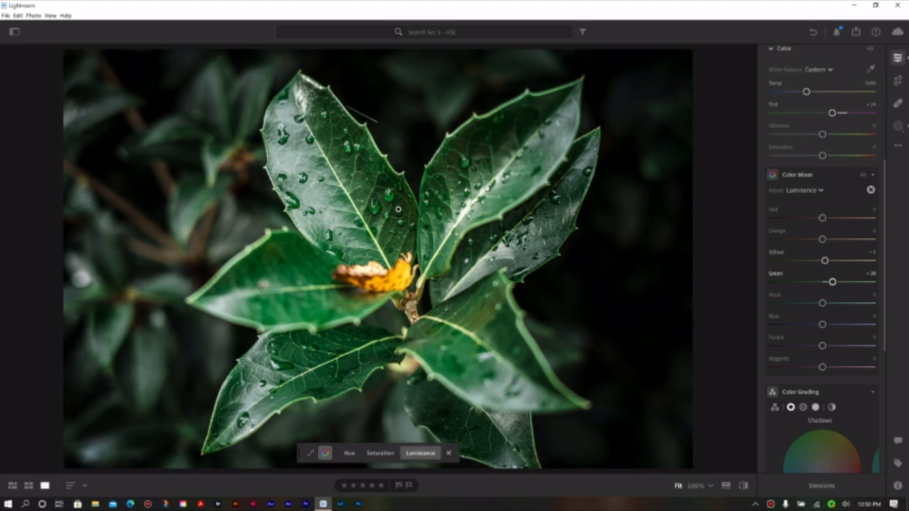
# Shift the butterfly's hue with Target Adjustment to about +30 for orange and +41 for yellow, and return to the album grid.
pyautogui.click(349, 454)
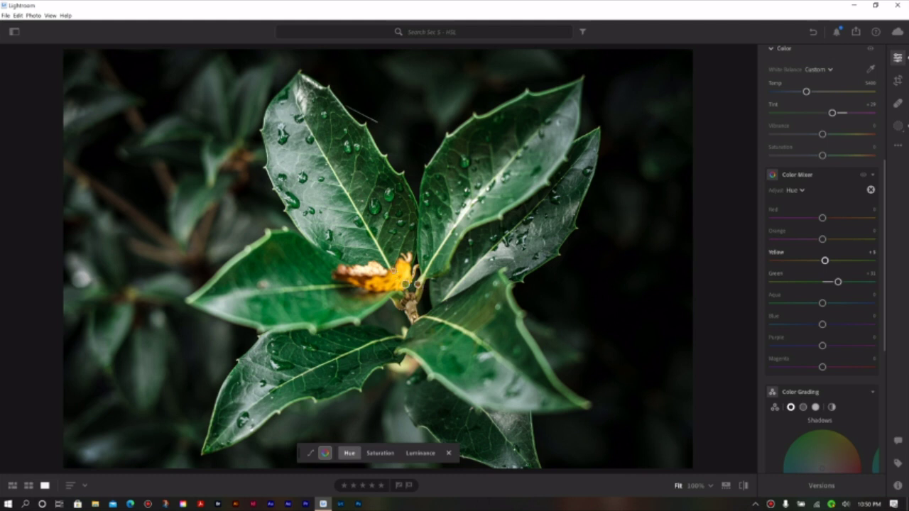
pyautogui.moveTo(403, 270)
pyautogui.mouseDown()
pyautogui.moveTo(369, 269)
pyautogui.moveTo(436, 268)
pyautogui.moveTo(417, 269)
pyautogui.mouseUp()
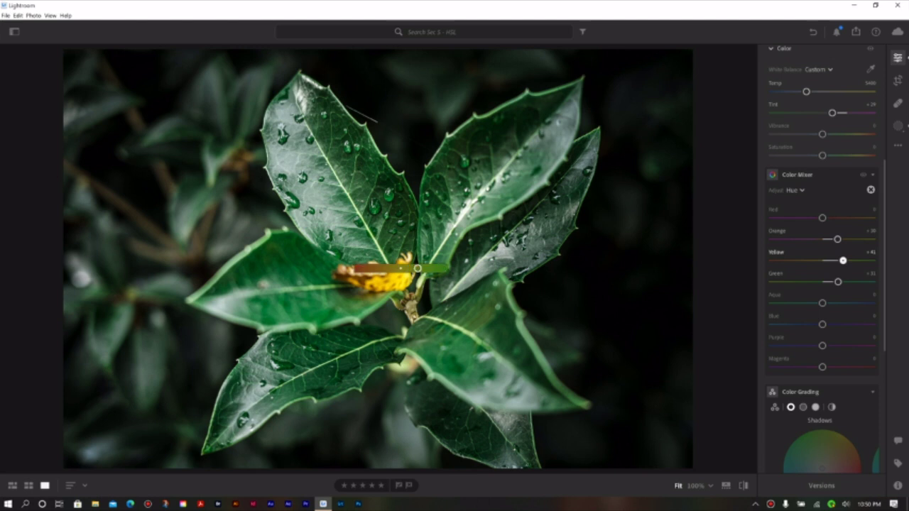
pyautogui.moveTo(417, 268); pyautogui.dragTo(417, 268)
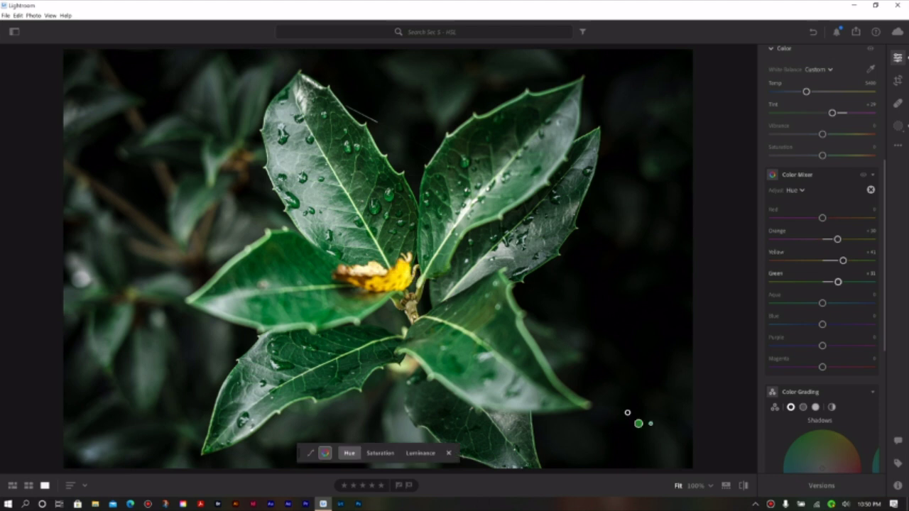
pyautogui.press('g')
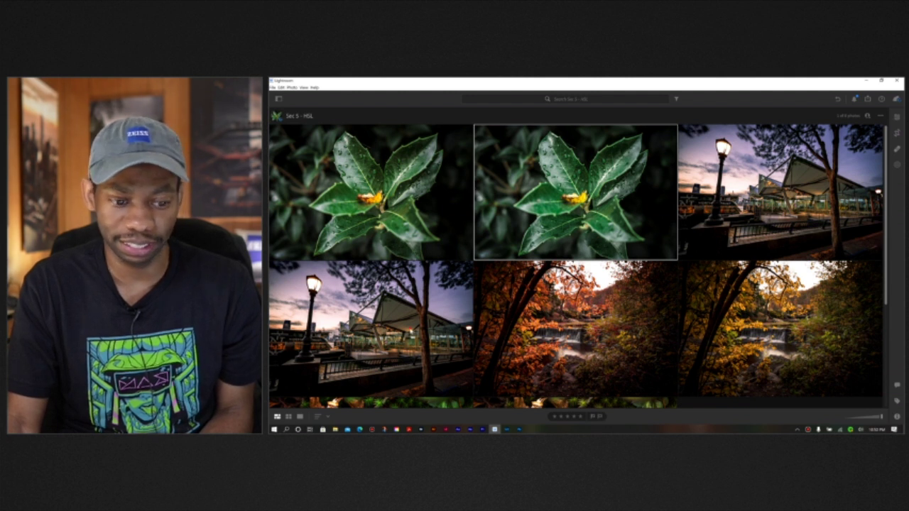
# Open the second-row photo of the street lamp and waterfront pavilion for editing and reset its Color Mixer adjustments.
pyautogui.doubleClick(473, 335)
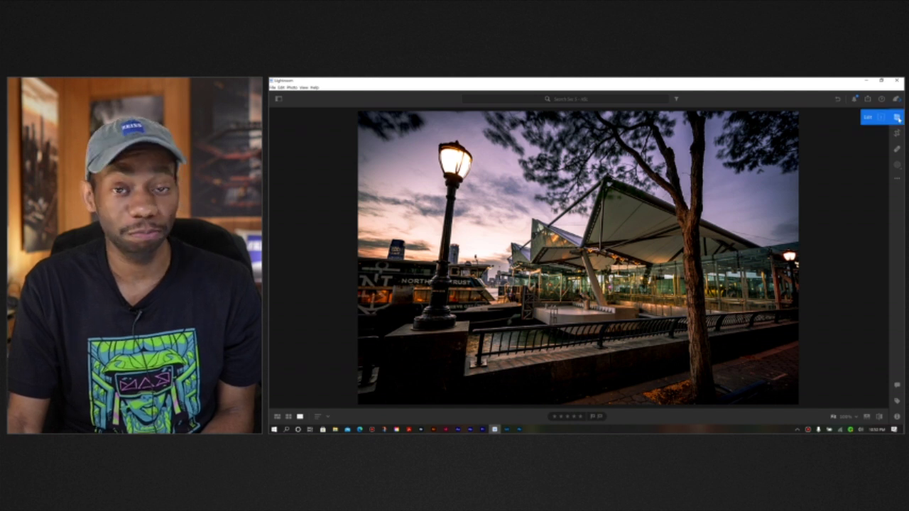
pyautogui.click(898, 118)
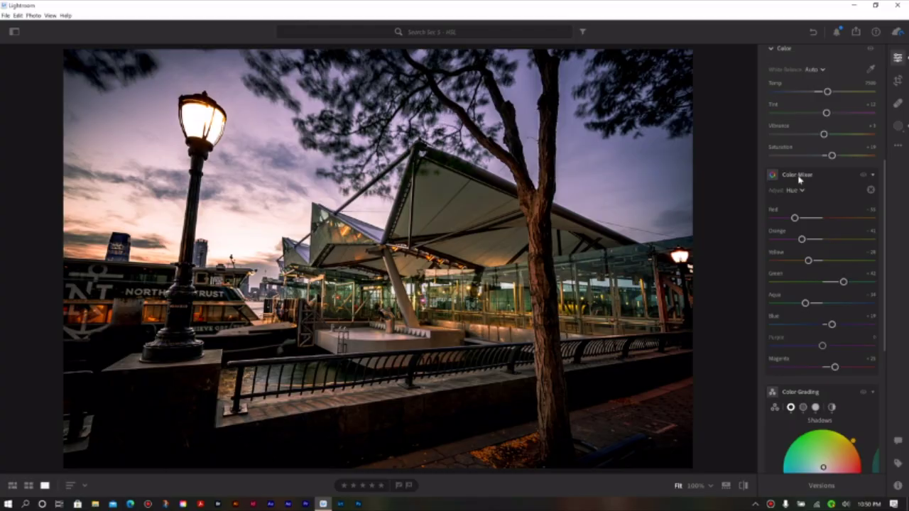
pyautogui.doubleClick(799, 179)
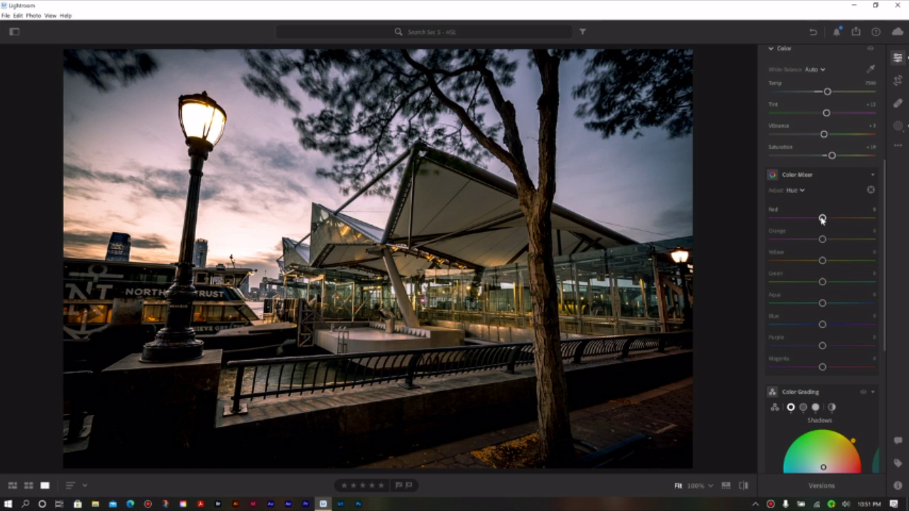
# Set the Color Mixer hues to about red -47, orange -35, yellow -25, green +39, aqua -24, blue +14 and magenta +24.
pyautogui.moveTo(822, 221); pyautogui.dragTo(798, 226)
pyautogui.moveTo(822, 240); pyautogui.dragTo(805, 243)
pyautogui.moveTo(822, 261); pyautogui.dragTo(812, 267)
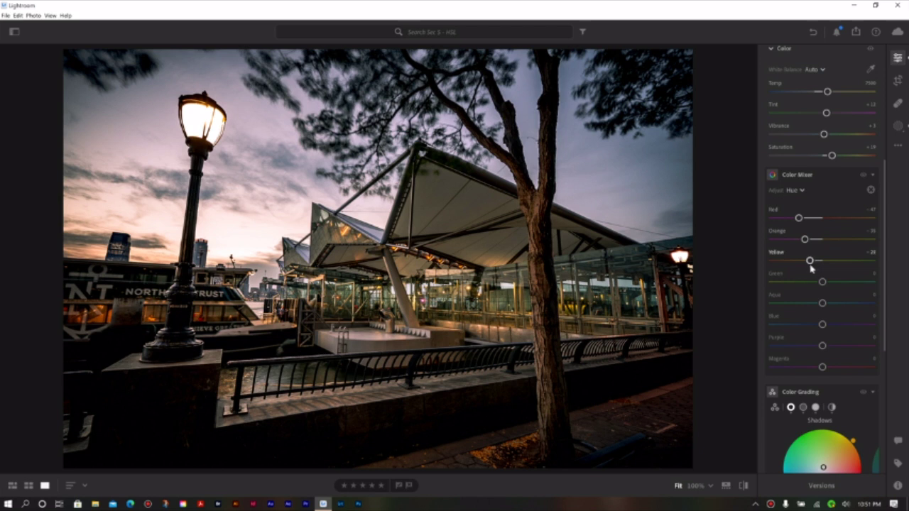
pyautogui.moveTo(812, 268); pyautogui.dragTo(814, 270)
pyautogui.moveTo(822, 283); pyautogui.dragTo(826, 326)
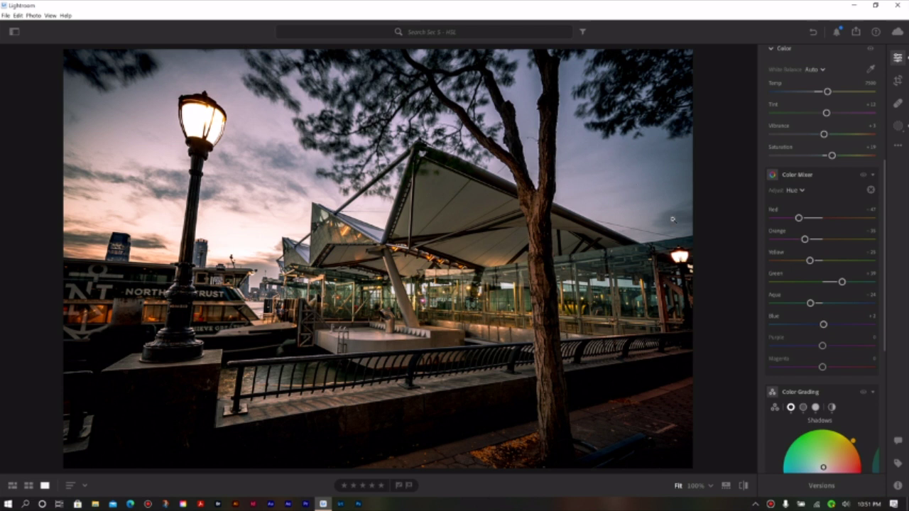
pyautogui.moveTo(823, 326); pyautogui.dragTo(830, 324)
pyautogui.moveTo(823, 367); pyautogui.dragTo(835, 367)
# Raise Color Mixer saturation to about red +10, orange +54, yellow +40, green +51, aqua +25, blue +35, purple +14 and magenta +13.
pyautogui.click(797, 191)
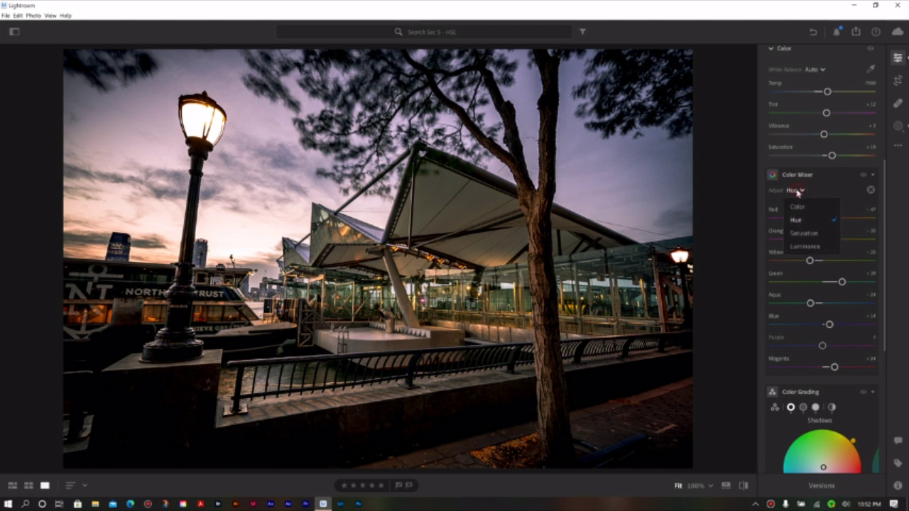
pyautogui.click(808, 234)
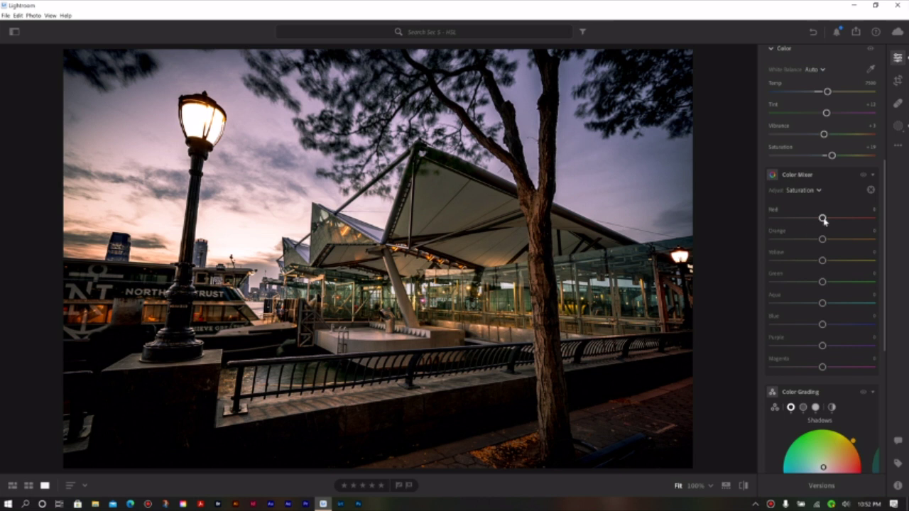
pyautogui.moveTo(824, 220); pyautogui.dragTo(828, 219)
pyautogui.moveTo(823, 240); pyautogui.dragTo(838, 324)
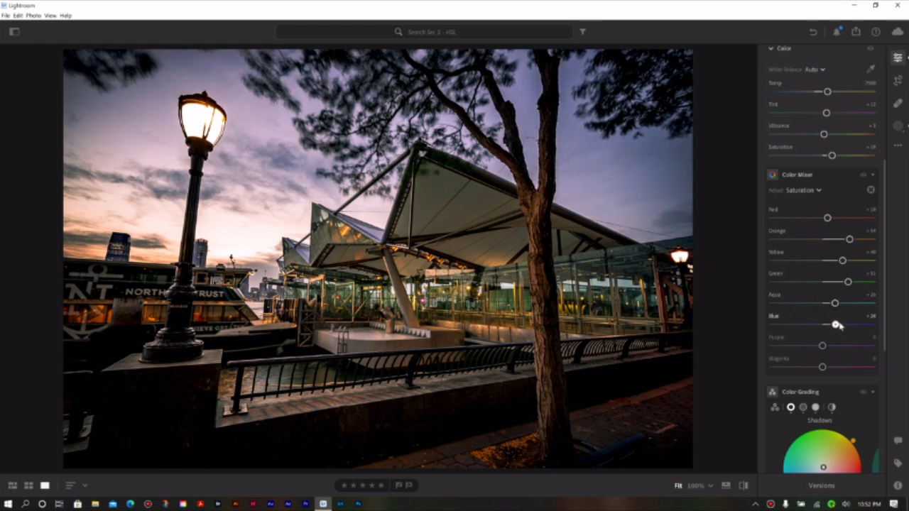
pyautogui.moveTo(839, 326); pyautogui.dragTo(830, 368)
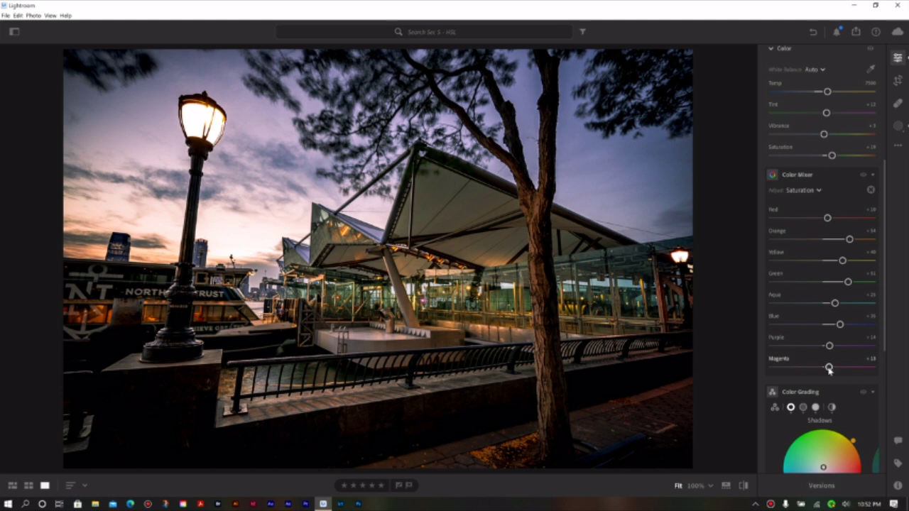
# Set luminance to about red +43, orange +12, yellow +32, green +35, aqua +48, purple -31, magenta -30, and compare with the Color Mixer off.
pyautogui.click(812, 194)
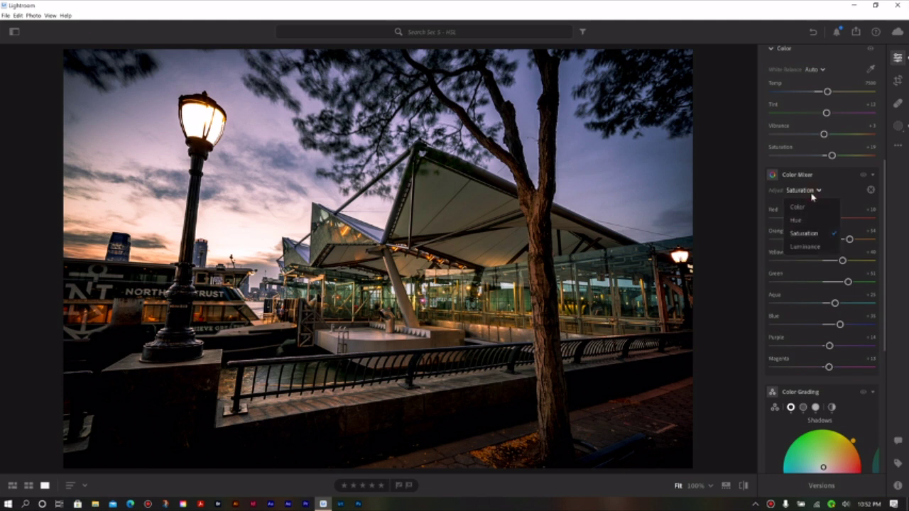
pyautogui.click(807, 246)
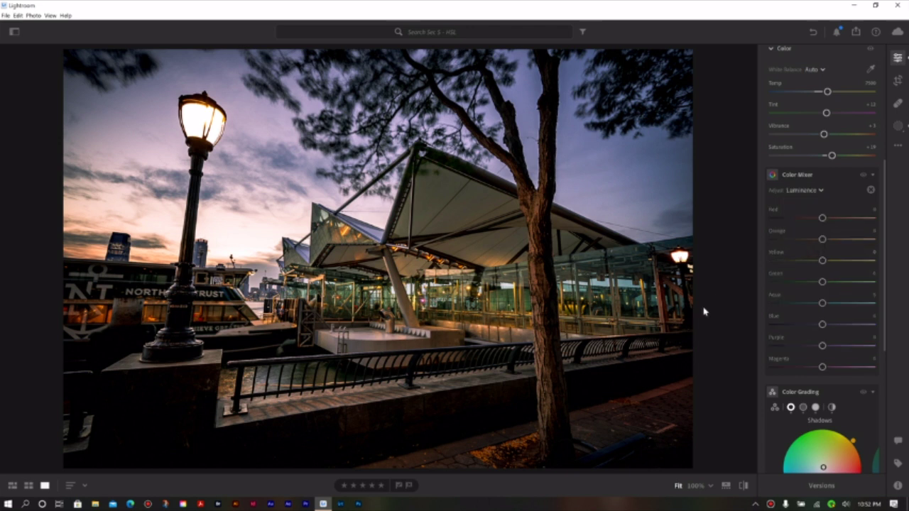
pyautogui.moveTo(823, 219); pyautogui.dragTo(788, 291)
pyautogui.moveTo(819, 286); pyautogui.dragTo(844, 290)
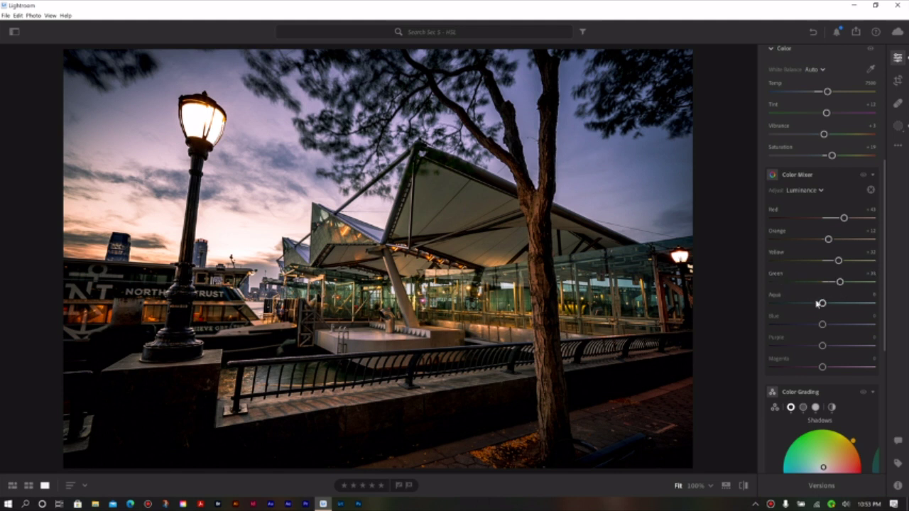
pyautogui.moveTo(822, 304); pyautogui.dragTo(848, 304)
pyautogui.moveTo(823, 346); pyautogui.dragTo(811, 373)
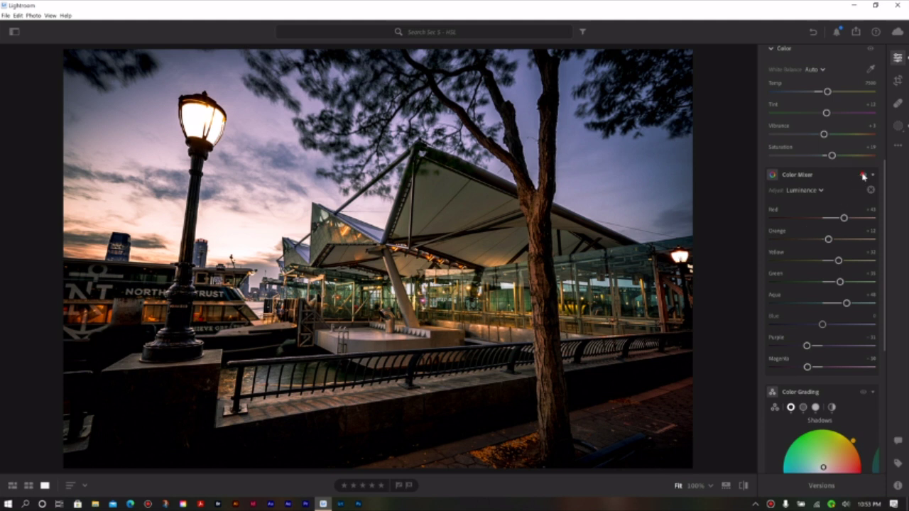
pyautogui.click(864, 176)
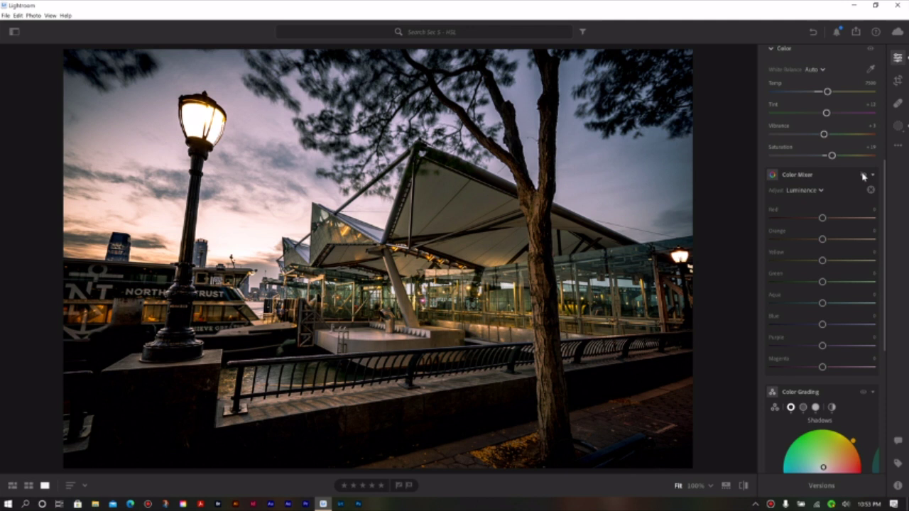
pyautogui.click(864, 176)
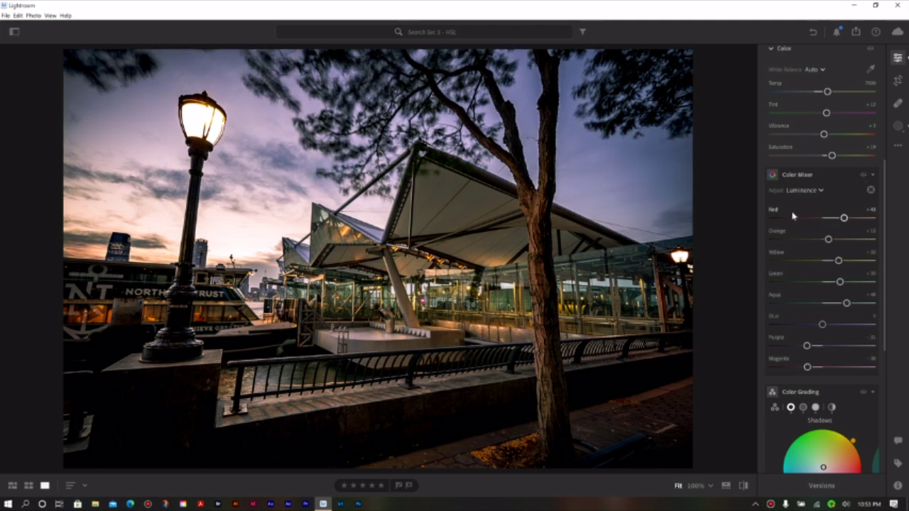